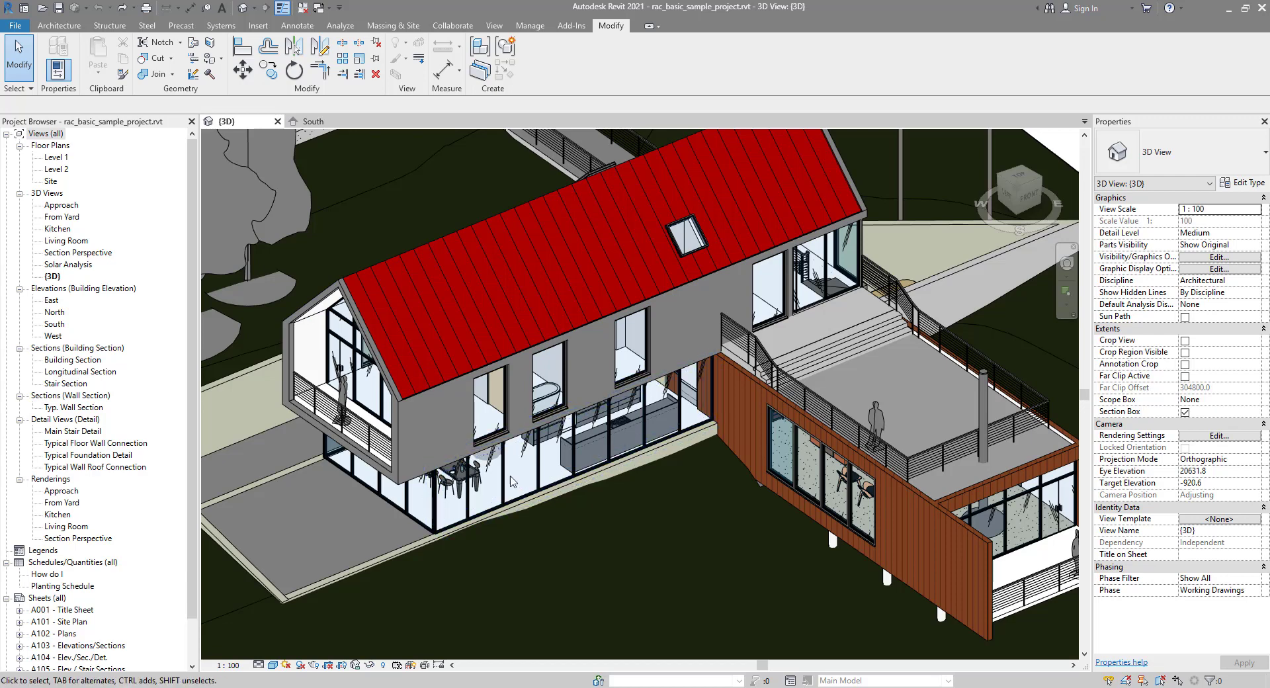
# Step: Compare the ground-floor curtain wall glazing in the 3D view with its appearance in the South elevation, finishing in the South elevation
pyautogui.scroll(5, 499, 492)
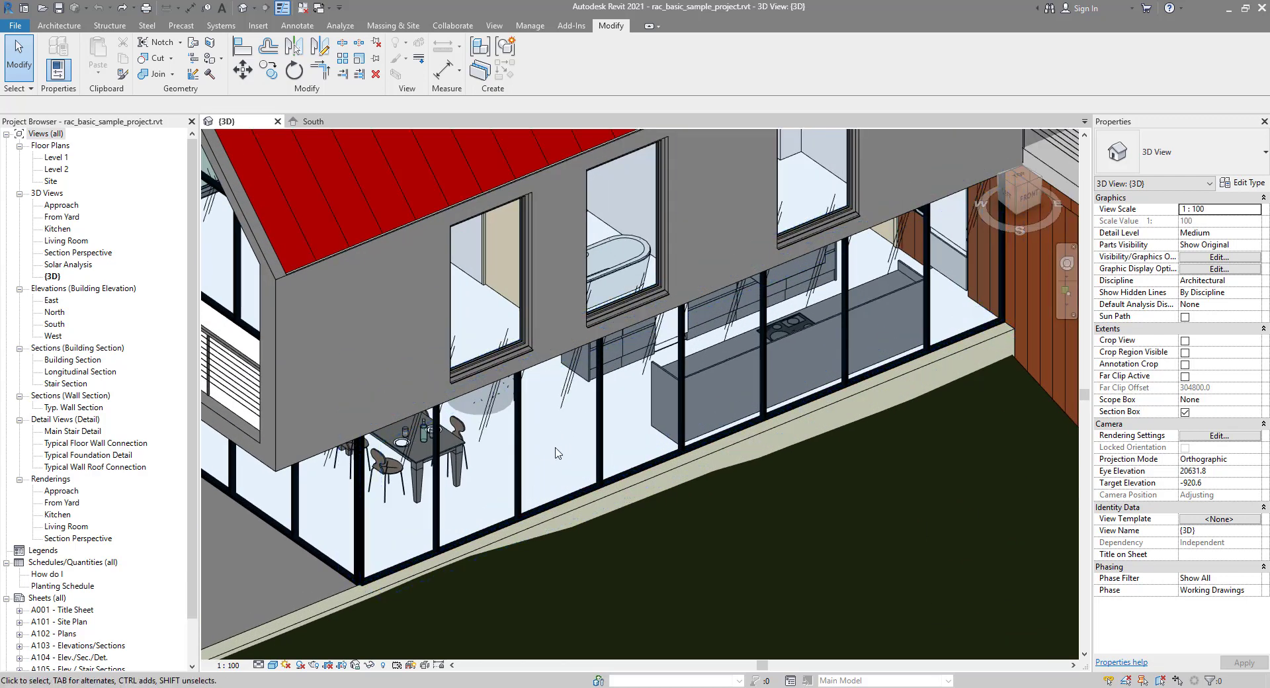
pyautogui.scroll(-5, 576, 425)
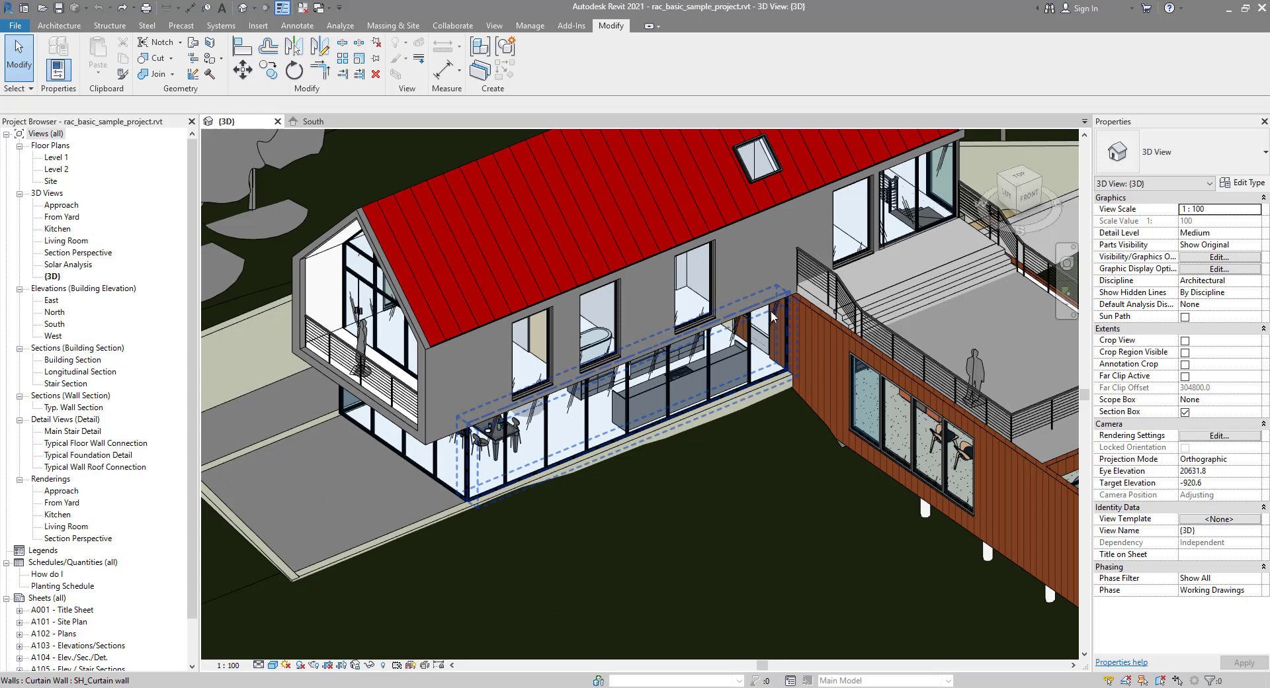
pyautogui.scroll(2, 635, 362)
pyautogui.scroll(-6, 635, 363)
pyautogui.scroll(3, 568, 391)
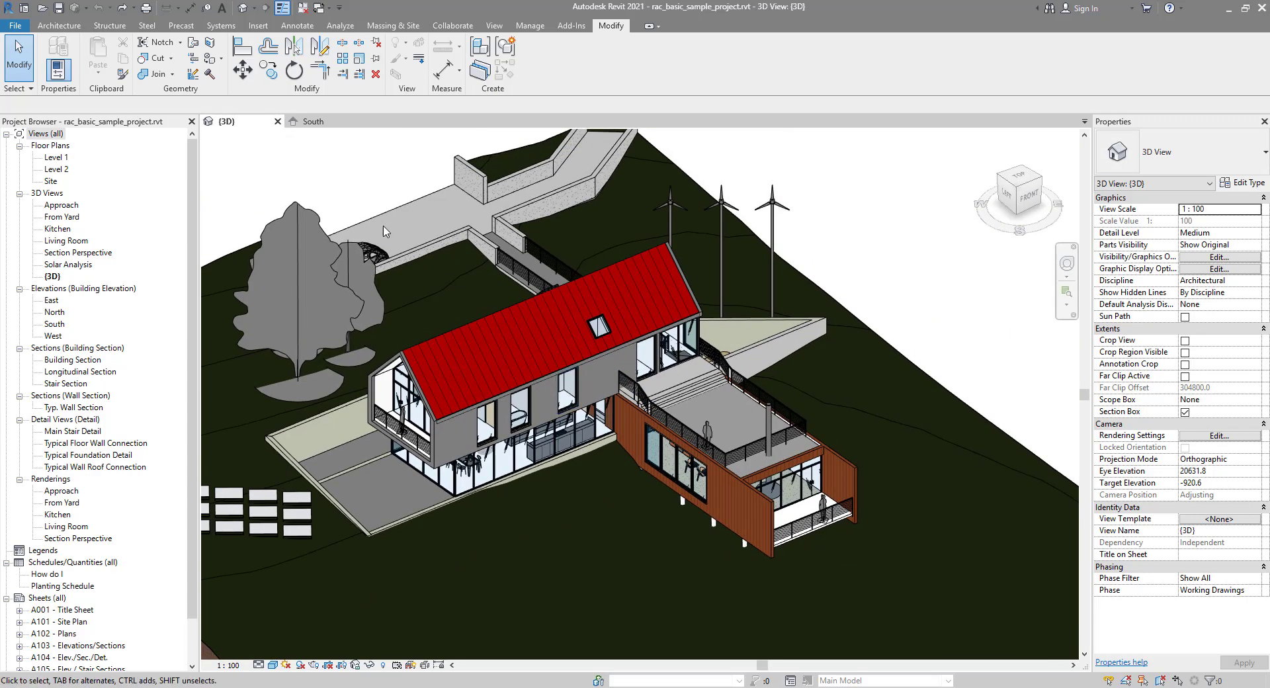
pyautogui.click(314, 122)
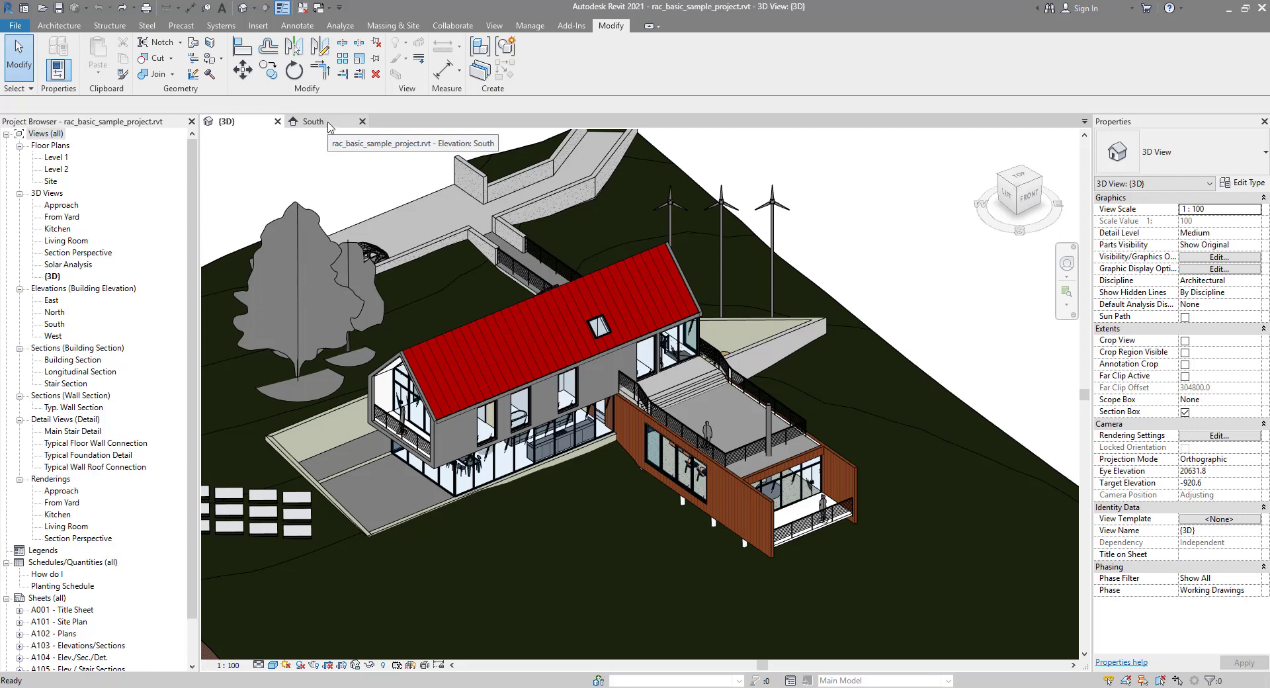
pyautogui.scroll(-2, 597, 460)
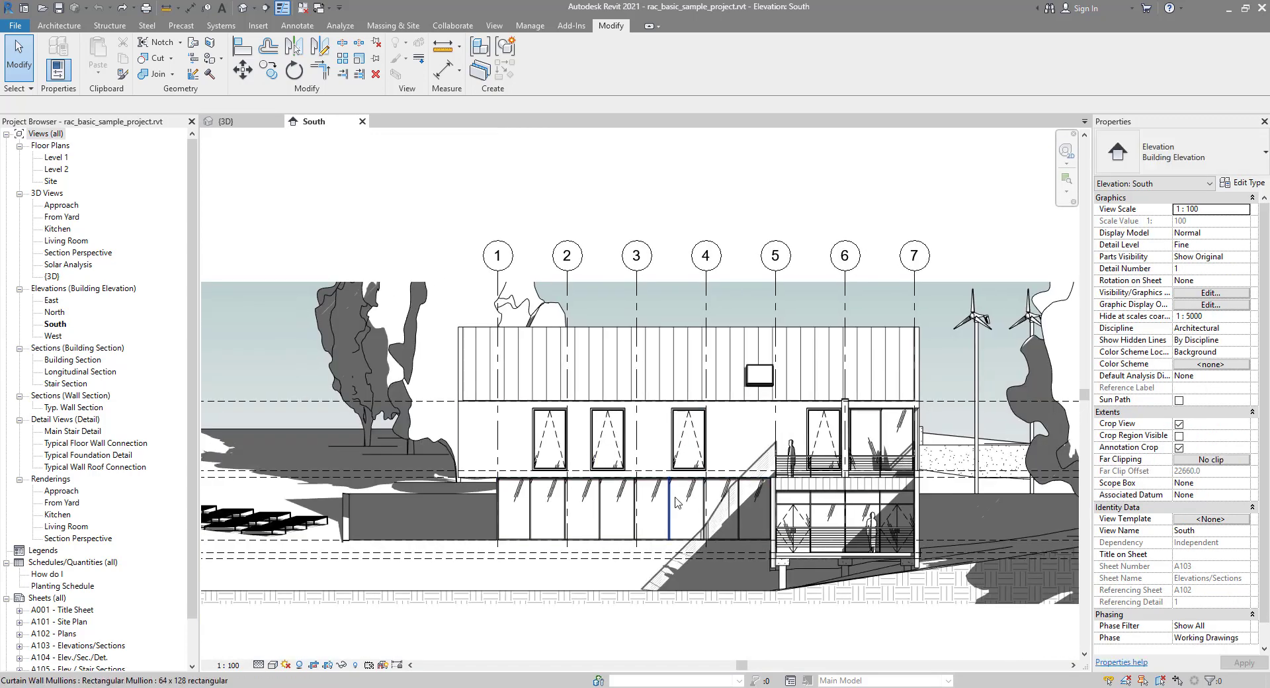
pyautogui.scroll(2, 679, 504)
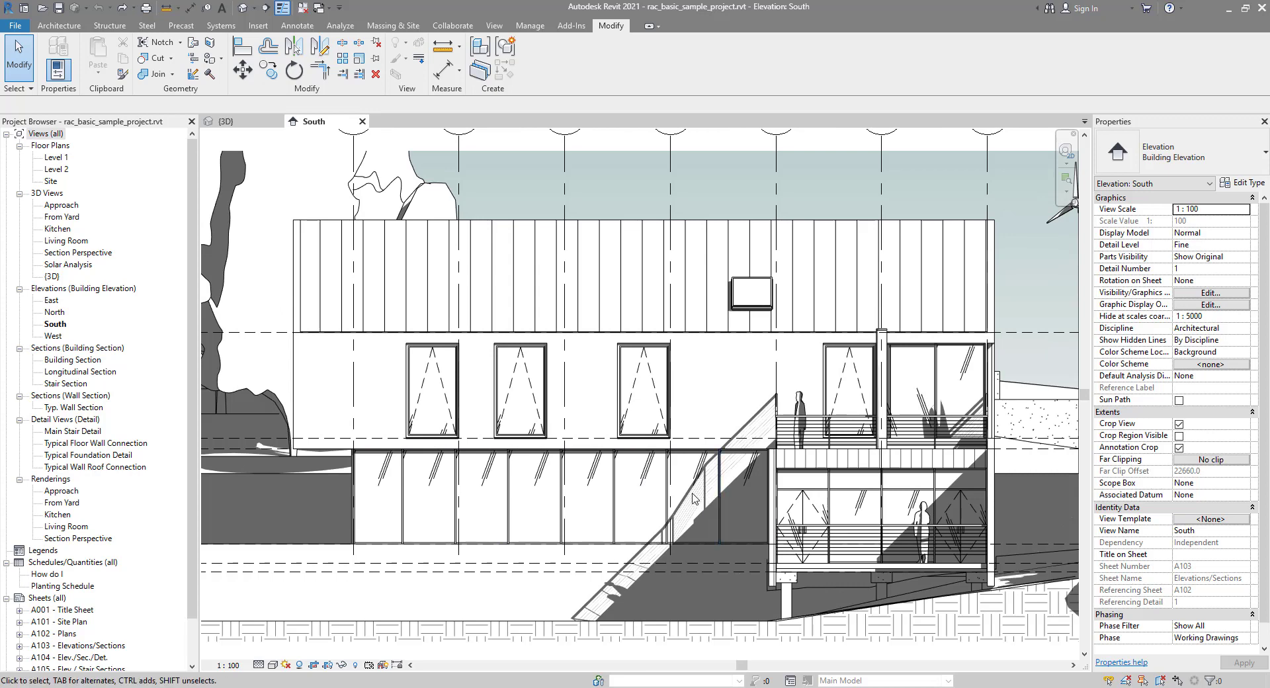
pyautogui.click(258, 125)
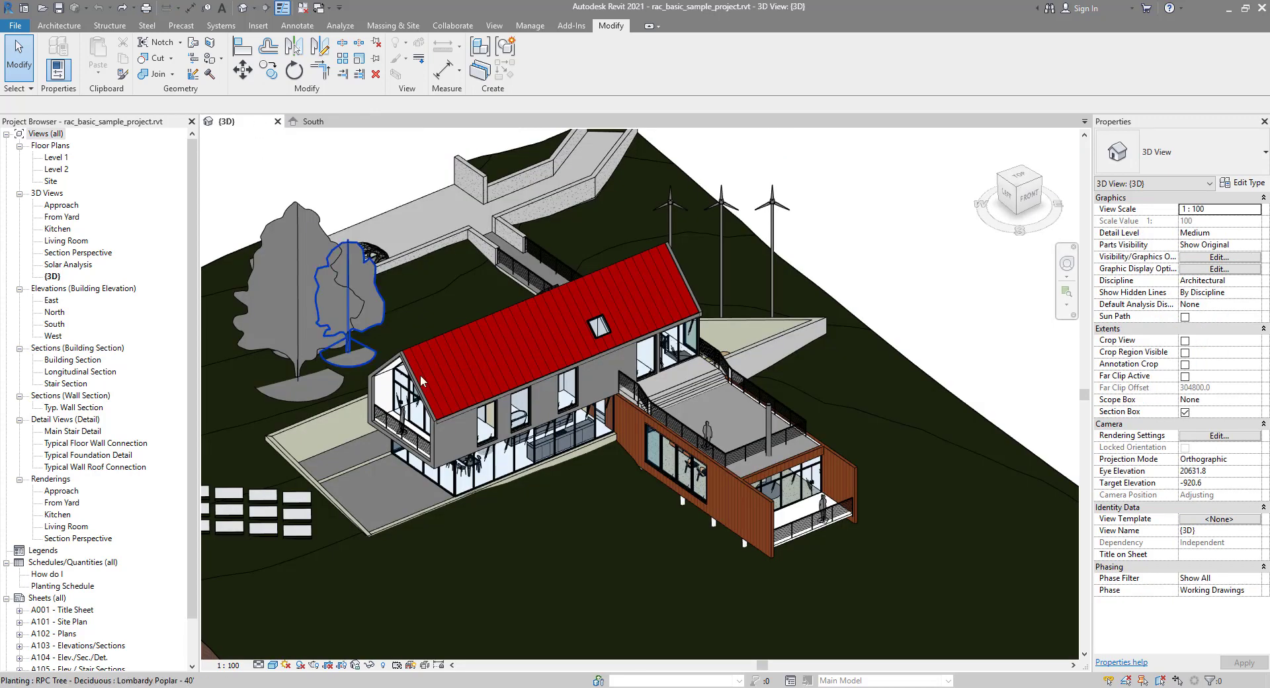
pyautogui.scroll(2, 519, 473)
pyautogui.click(313, 122)
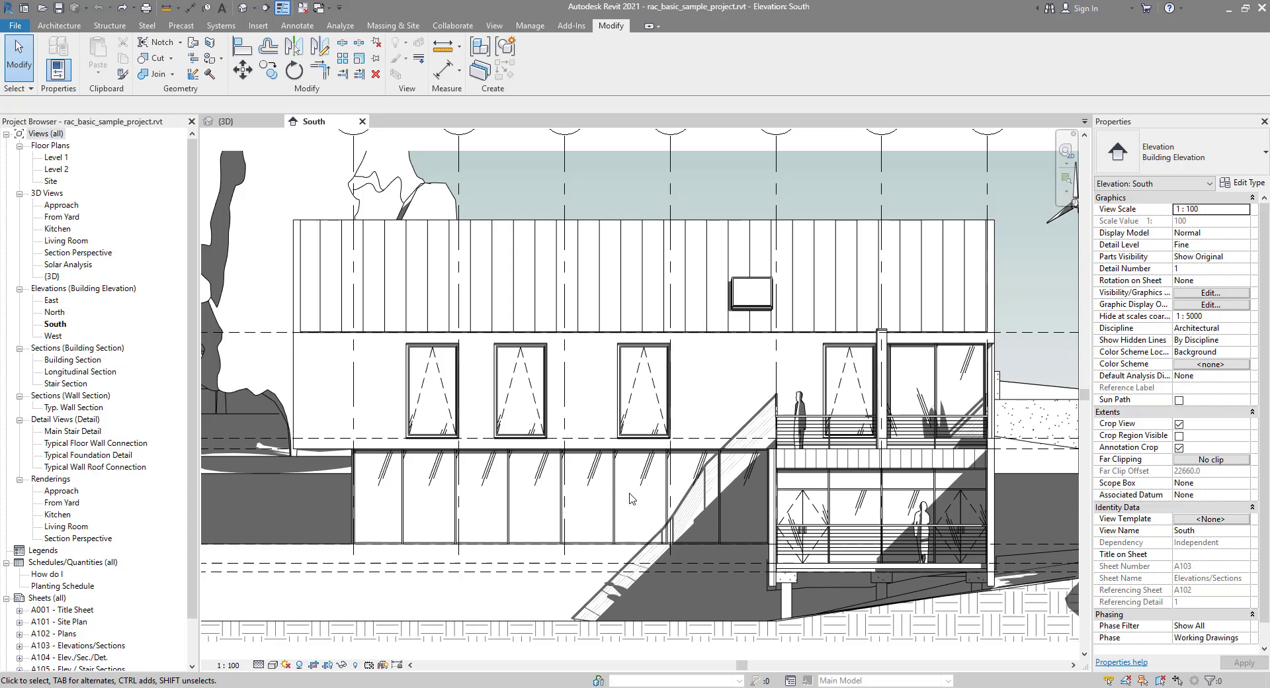
pyautogui.moveTo(631, 500); pyautogui.dragTo(632, 507, button='middle')
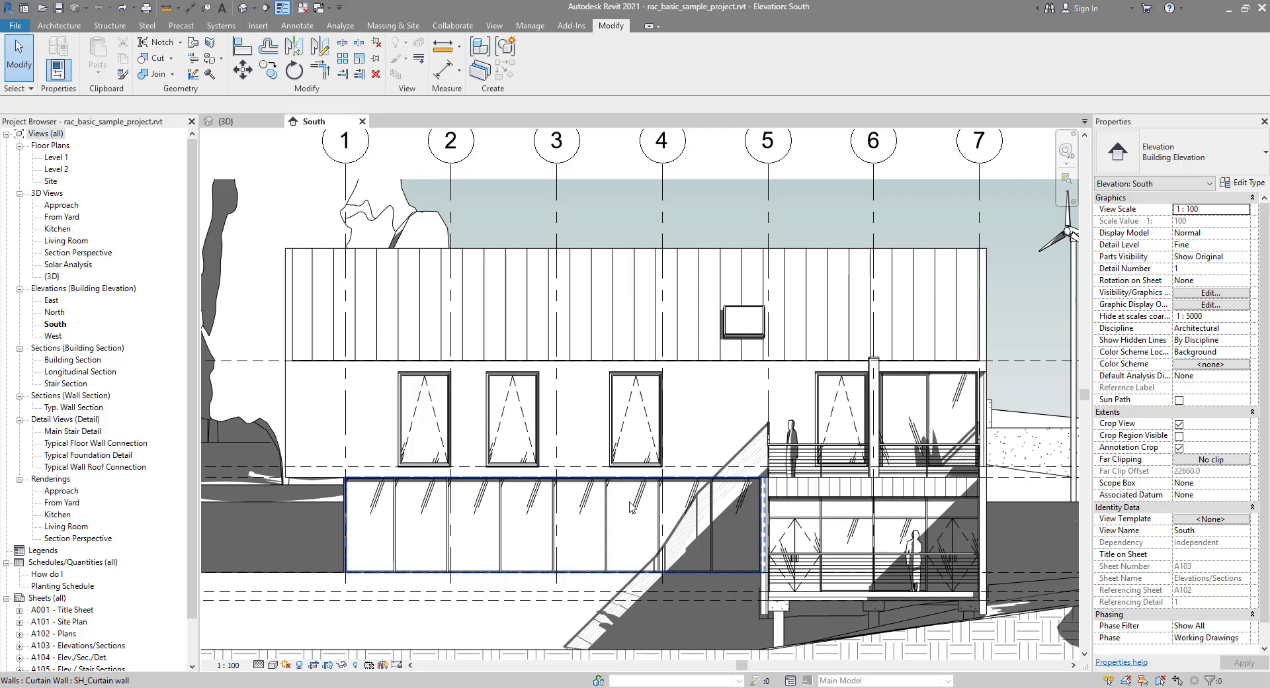
pyautogui.scroll(-1, 632, 508)
pyautogui.moveTo(632, 507); pyautogui.dragTo(607, 527, button='middle')
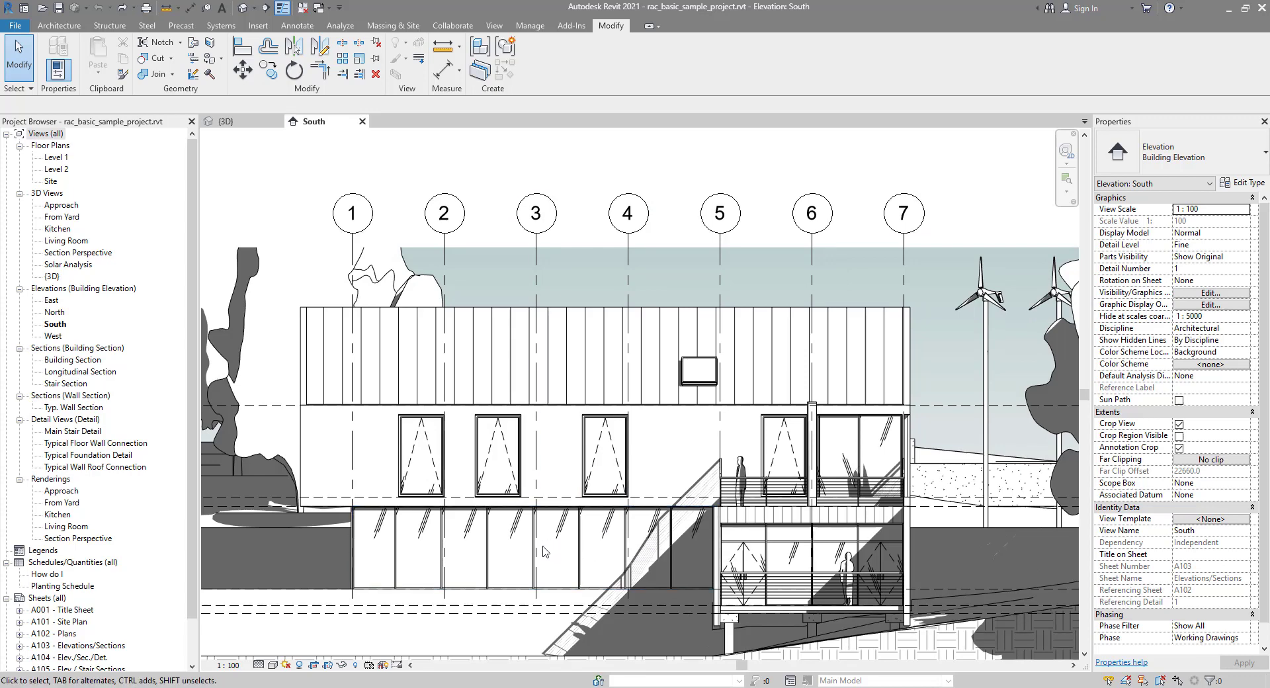
# Step: Try the Realistic and Shaded visual styles on the South elevation, returning it to Hidden Line
pyautogui.click(273, 665)
pyautogui.click(290, 654)
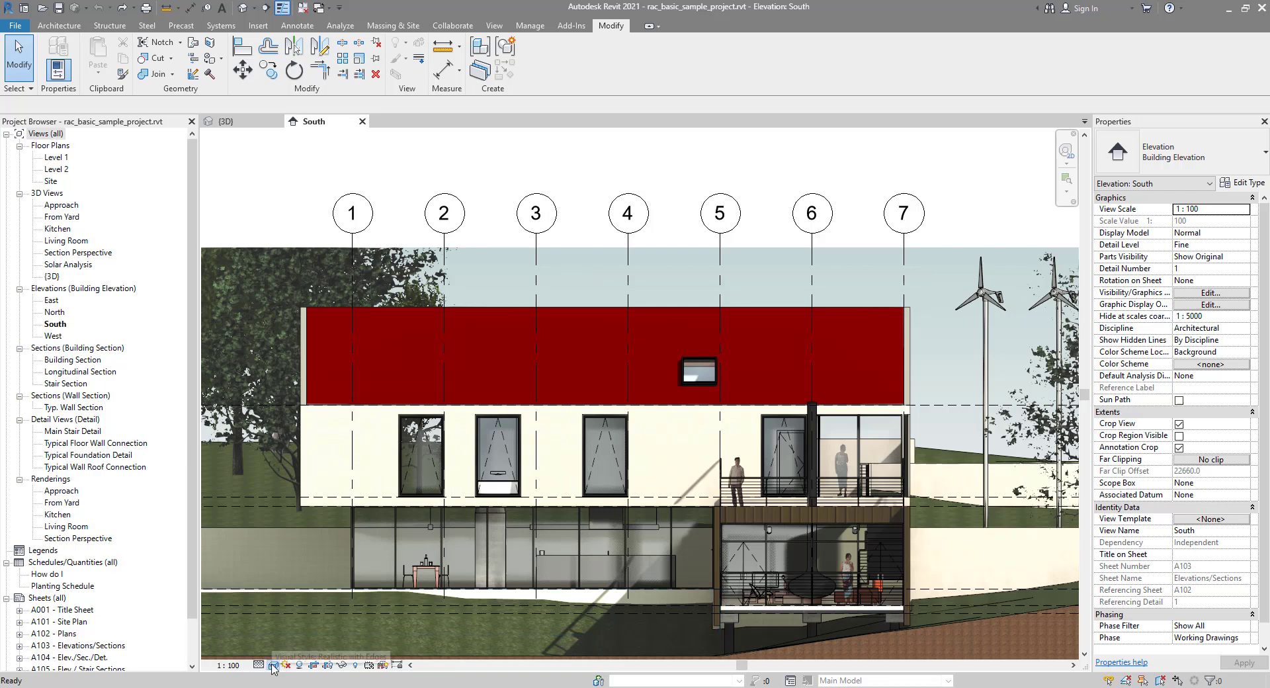
pyautogui.click(271, 664)
pyautogui.click(312, 637)
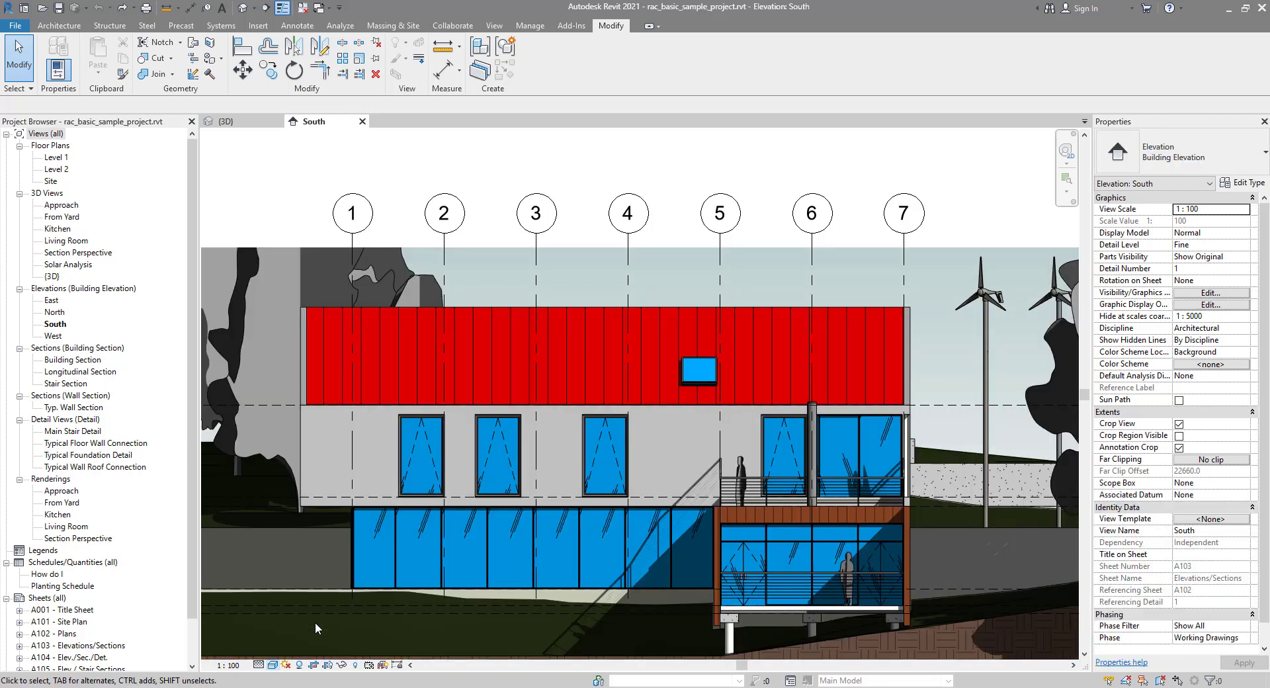
pyautogui.click(272, 664)
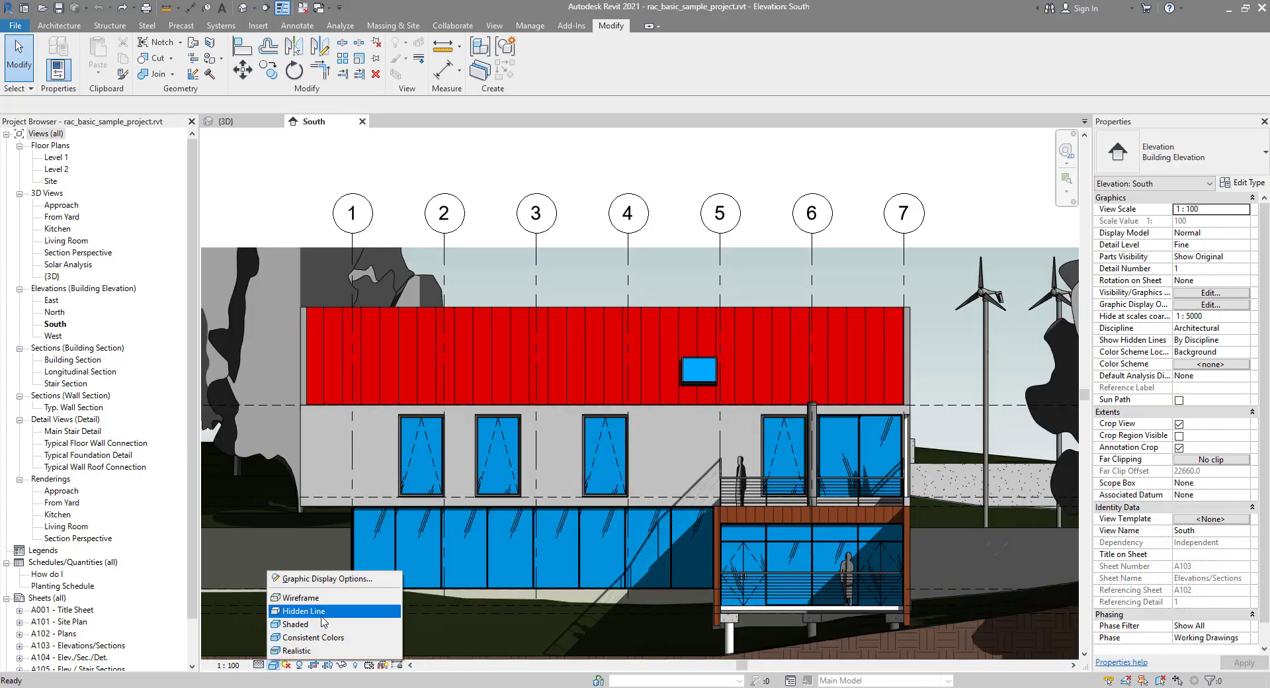
pyautogui.click(320, 613)
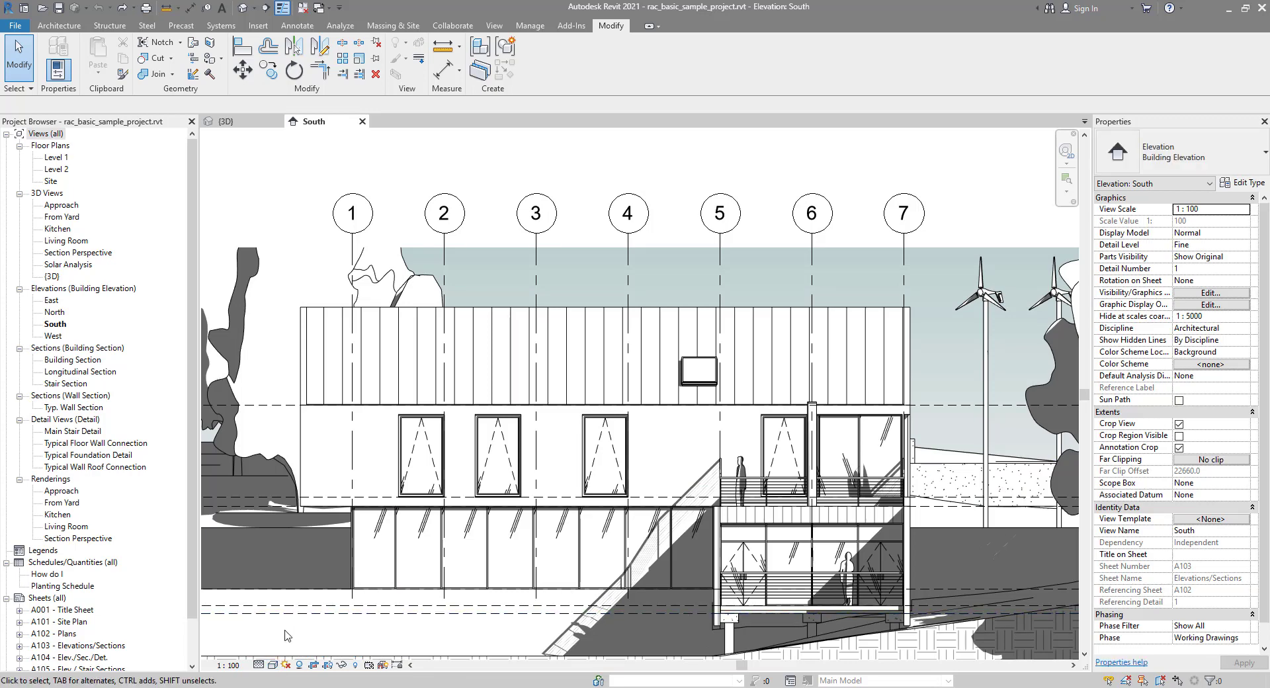
# Step: Set the South elevation's visual style to Shaded
pyautogui.click(271, 664)
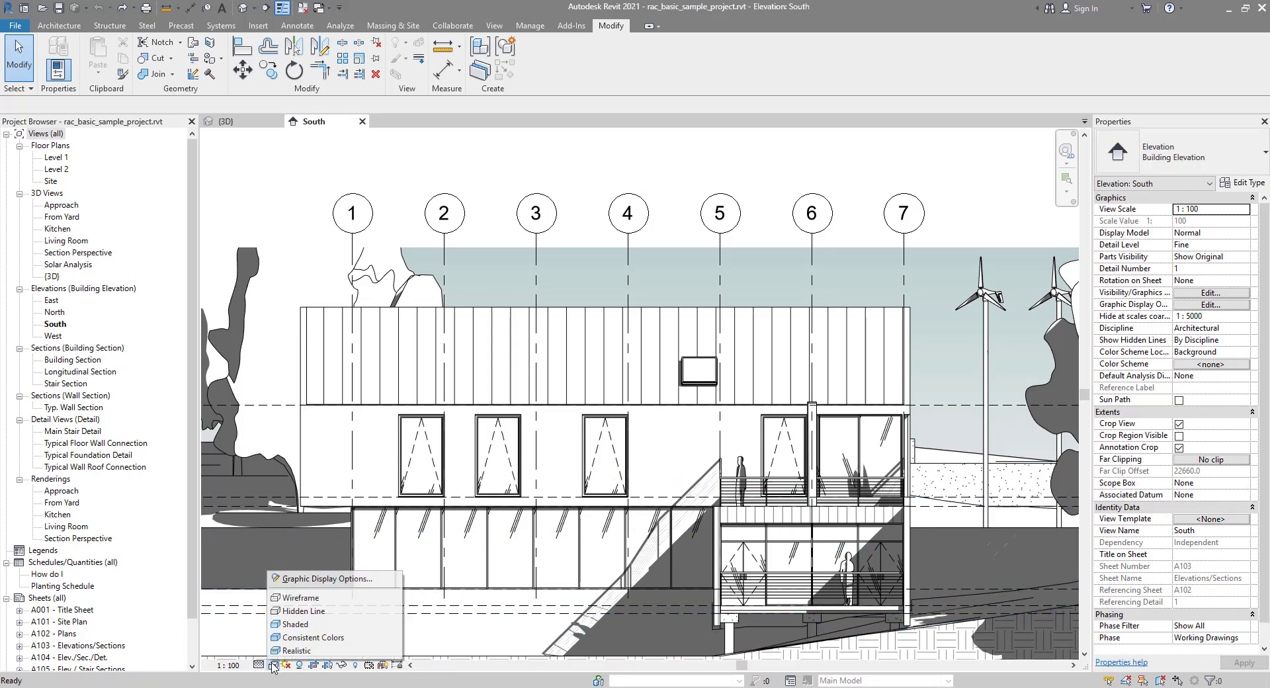
pyautogui.click(323, 624)
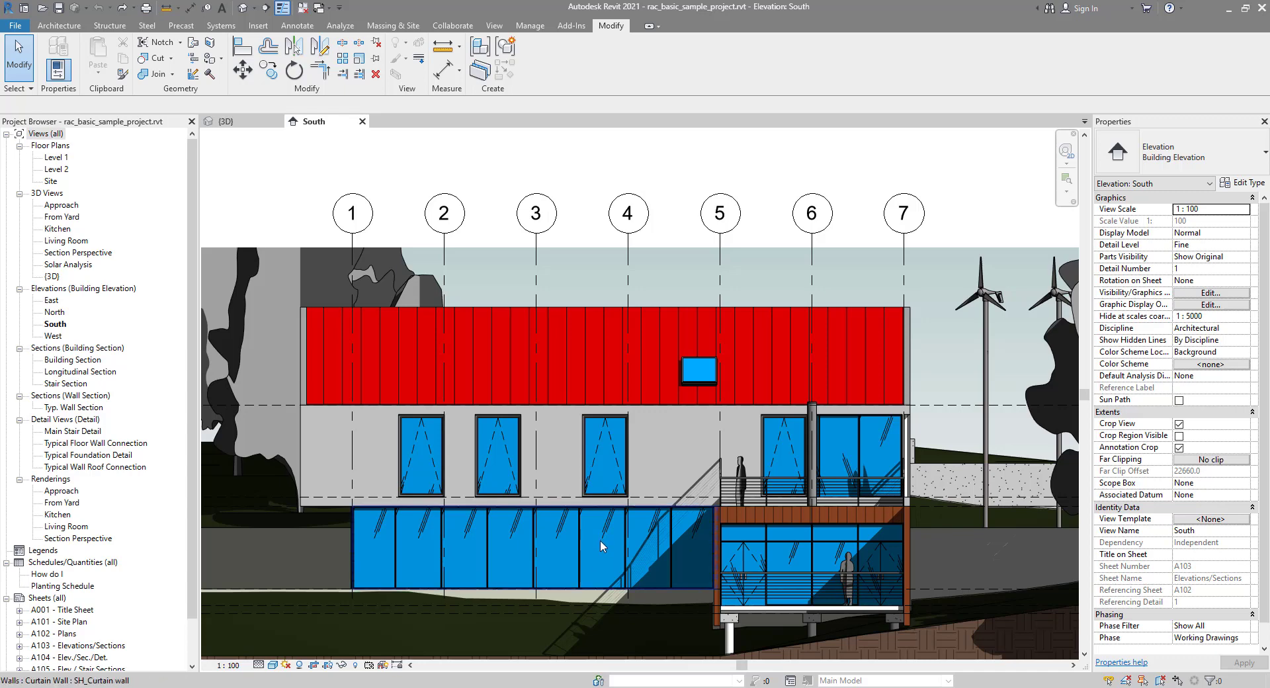
pyautogui.moveTo(601, 538); pyautogui.dragTo(602, 526, button='middle')
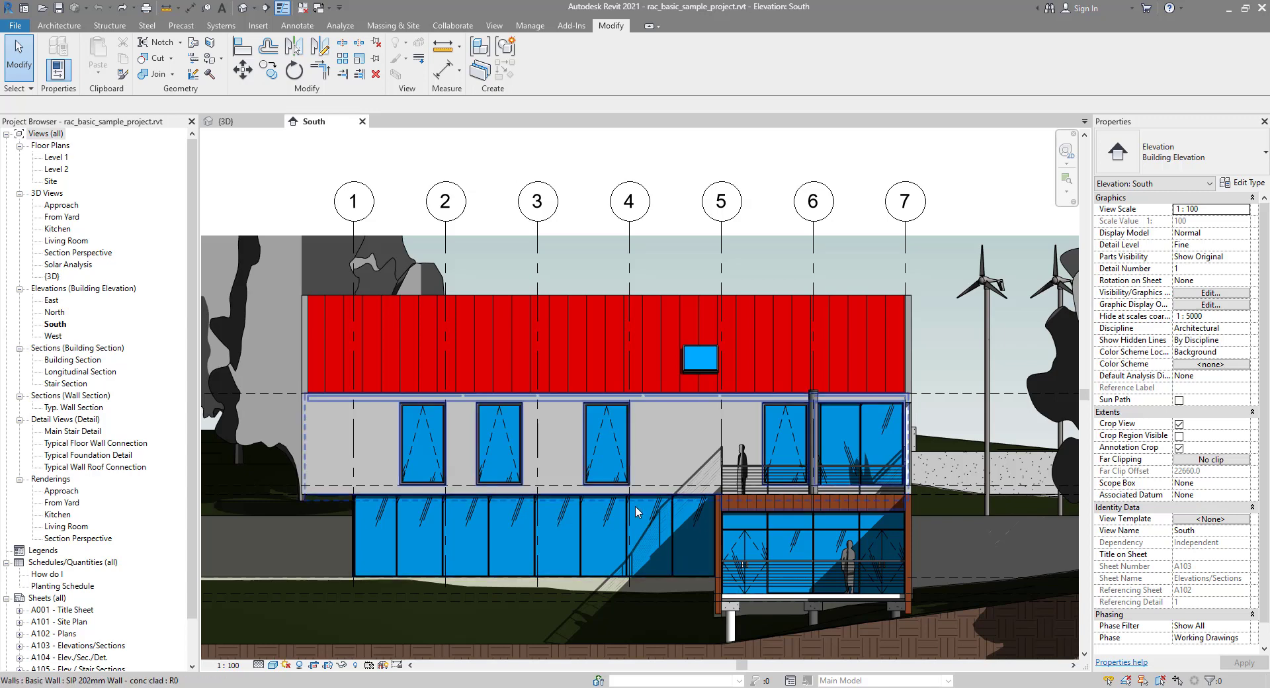
pyautogui.moveTo(610, 511); pyautogui.dragTo(559, 517, button='middle')
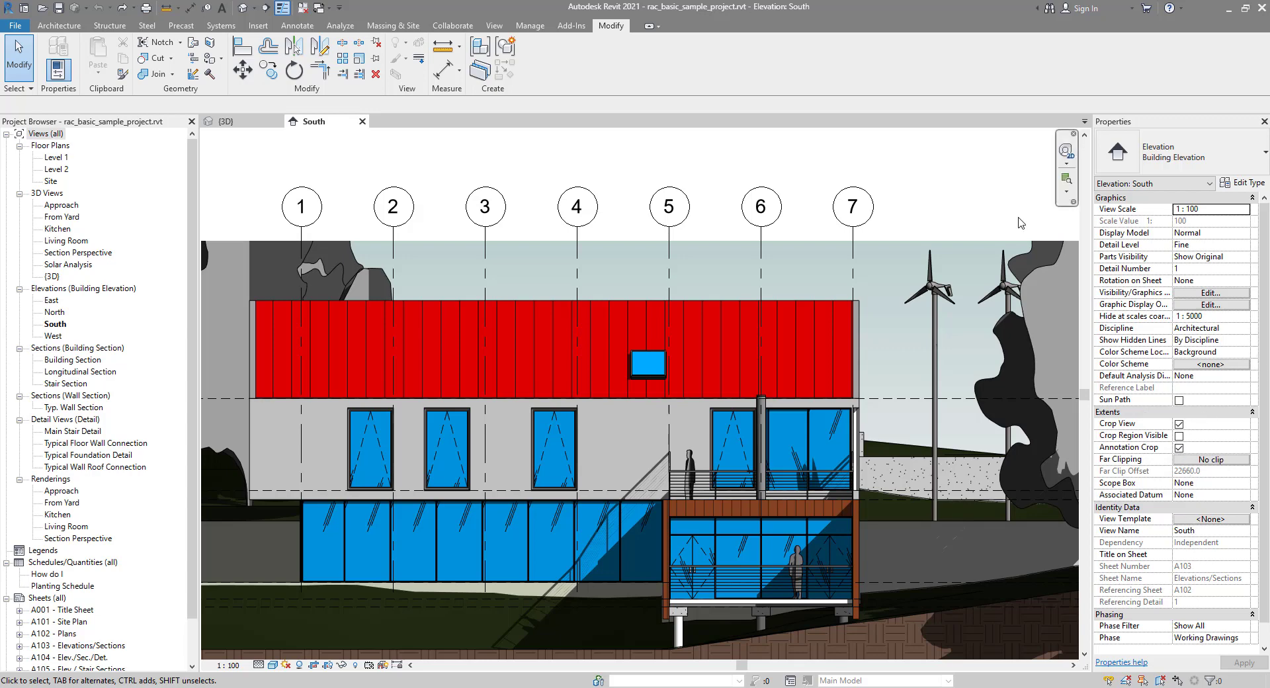
# Step: Create a rule-based view filter named "Curtain panels" from the South elevation's Visibility/Graphic Overrides
pyautogui.scroll(-1, 1122, 356)
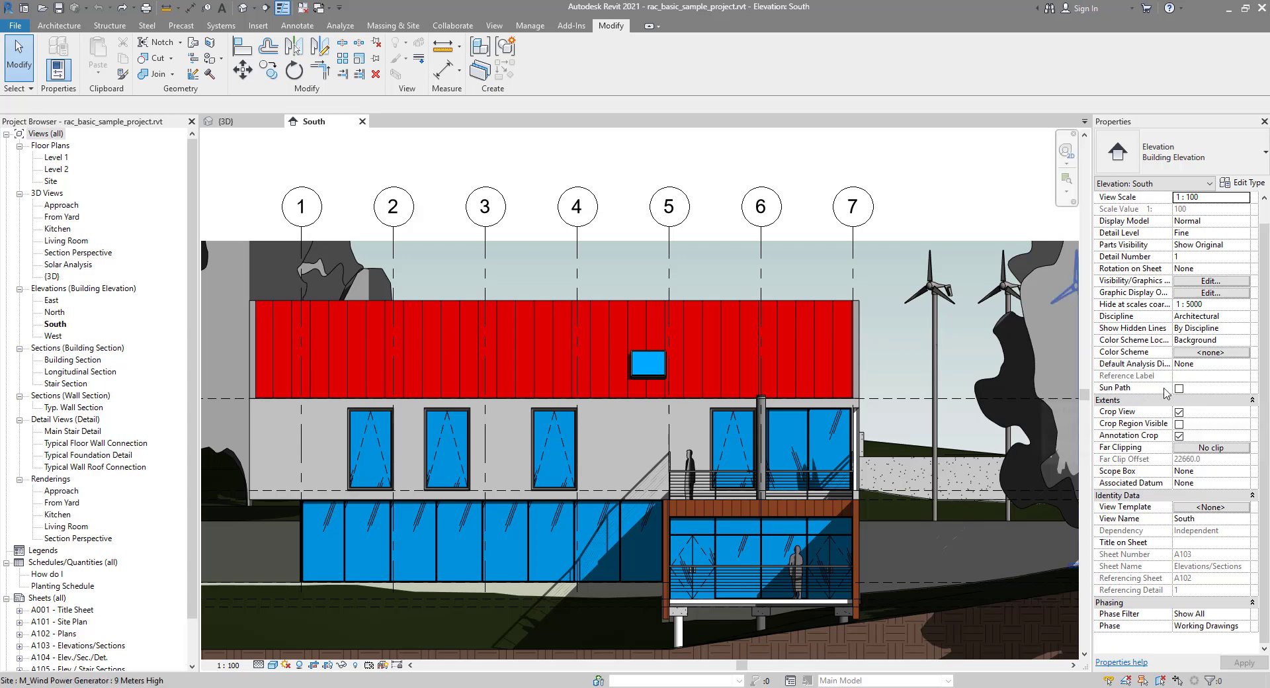
pyautogui.click(1191, 281)
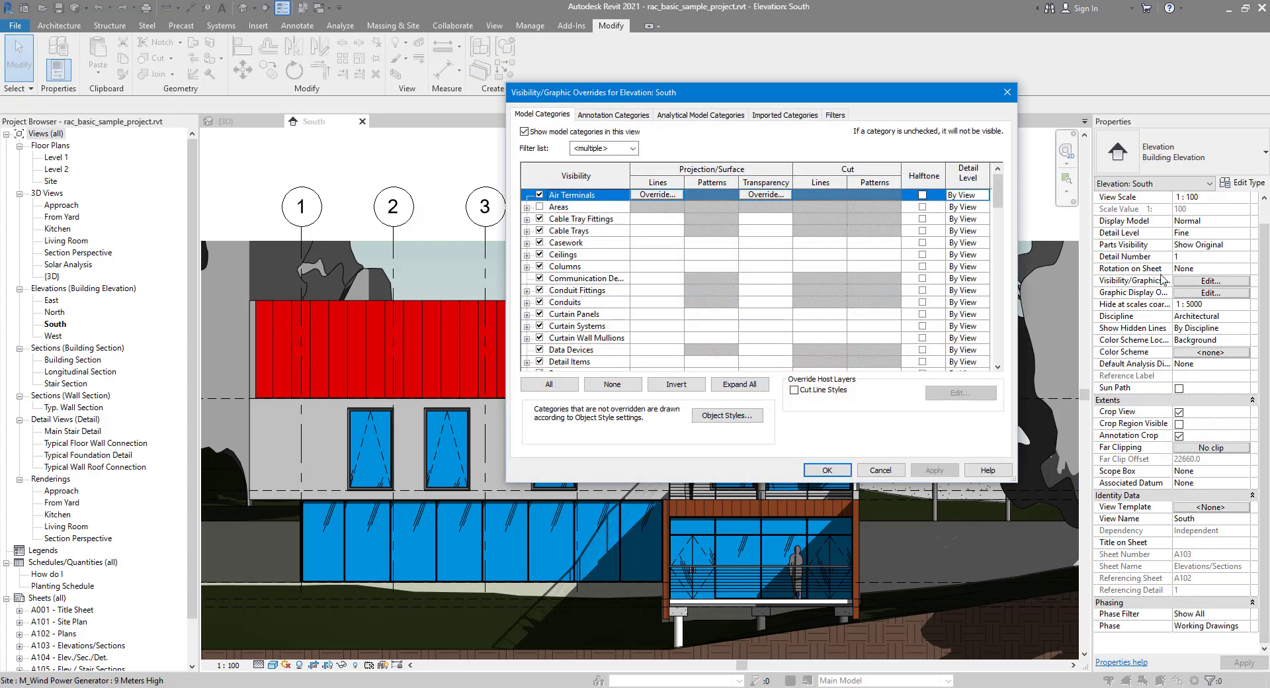
pyautogui.click(834, 115)
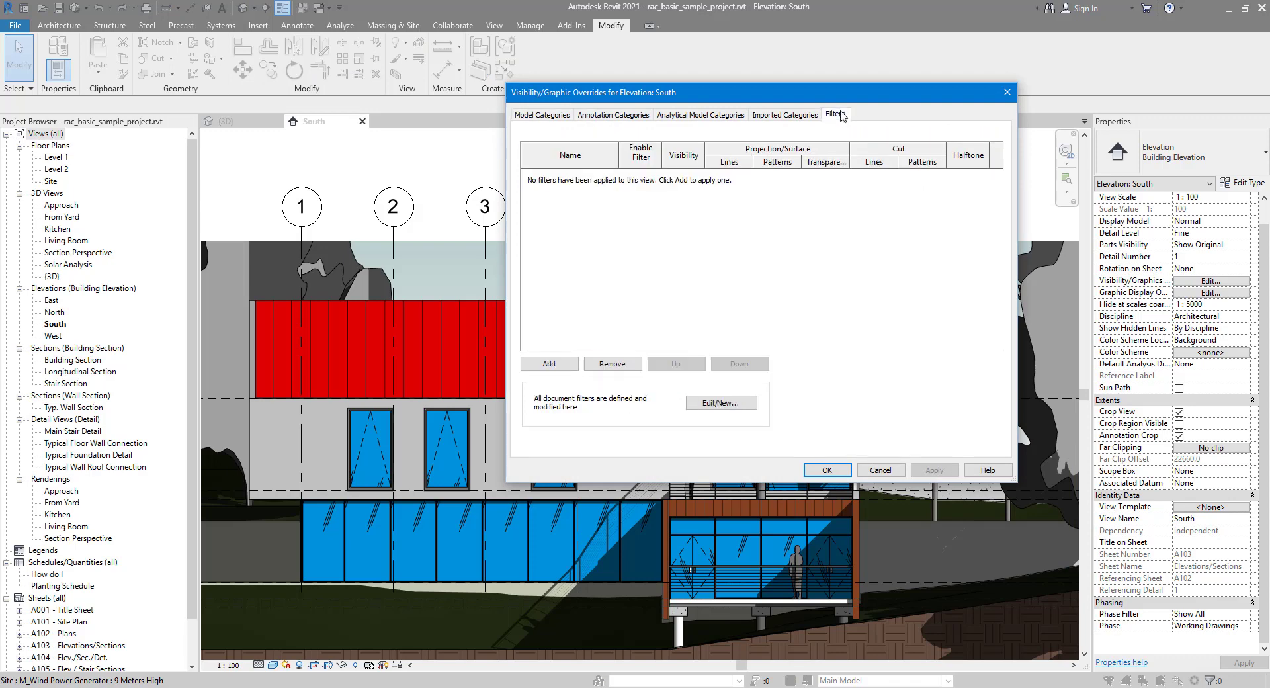
pyautogui.click(564, 368)
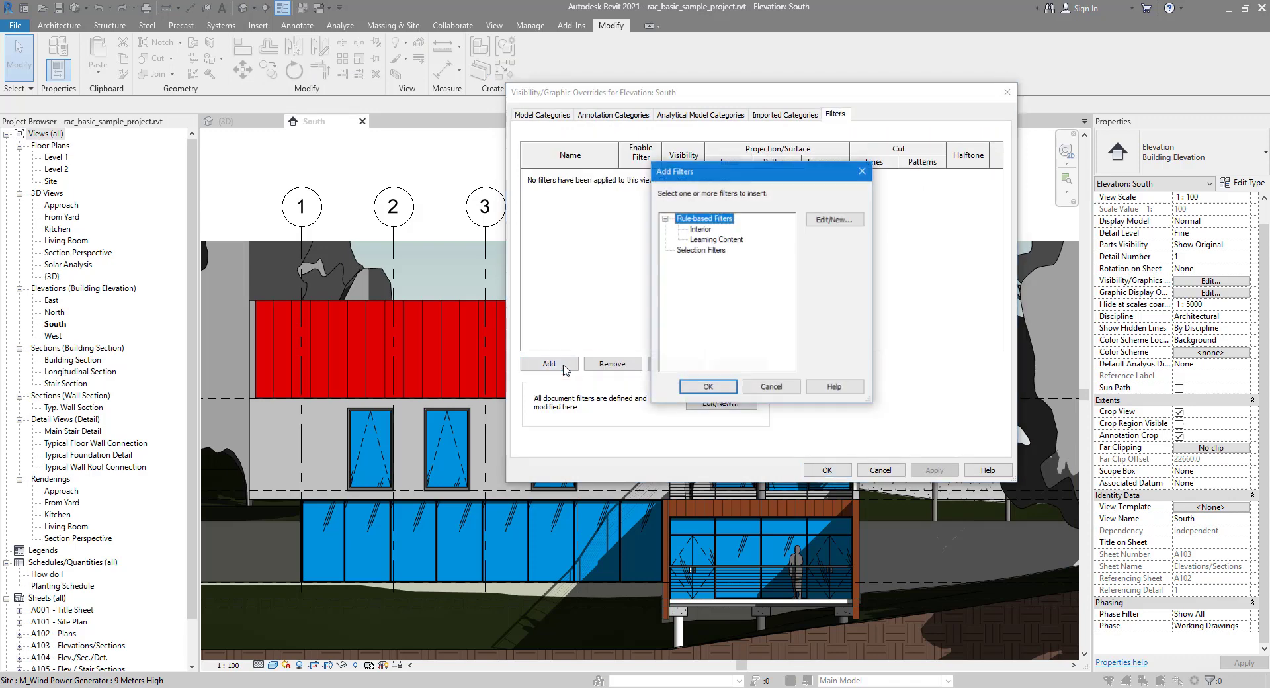
pyautogui.click(835, 220)
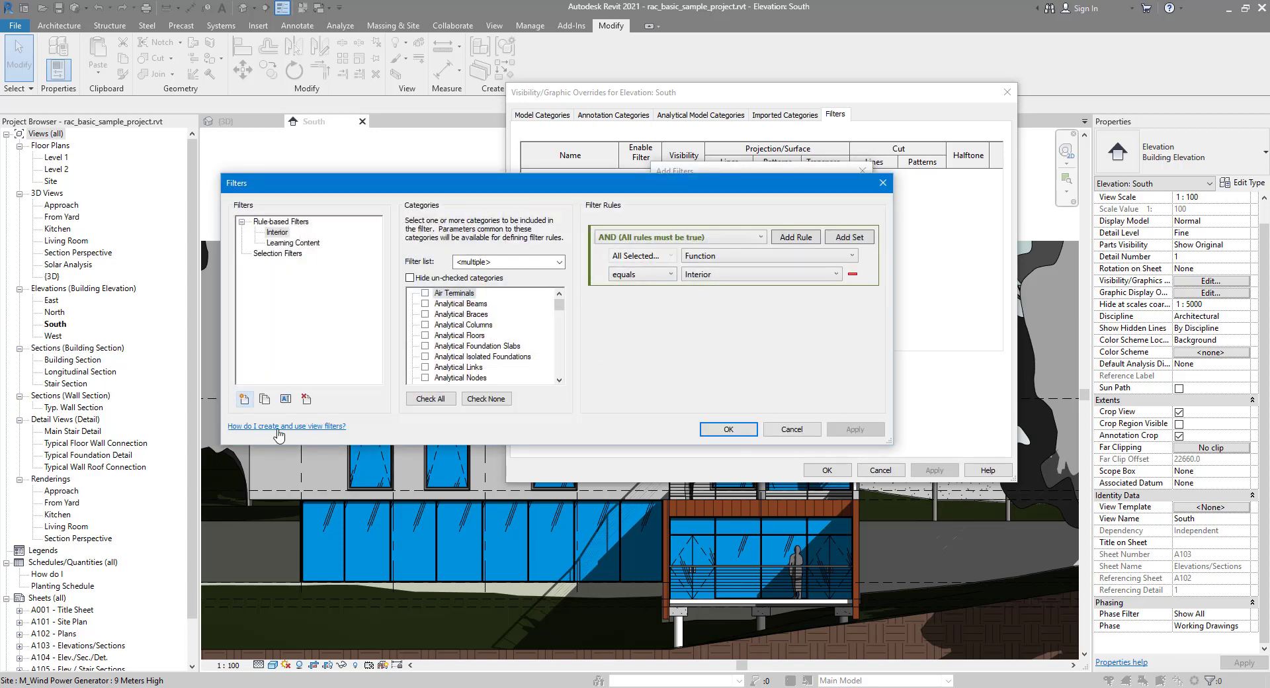
pyautogui.click(244, 399)
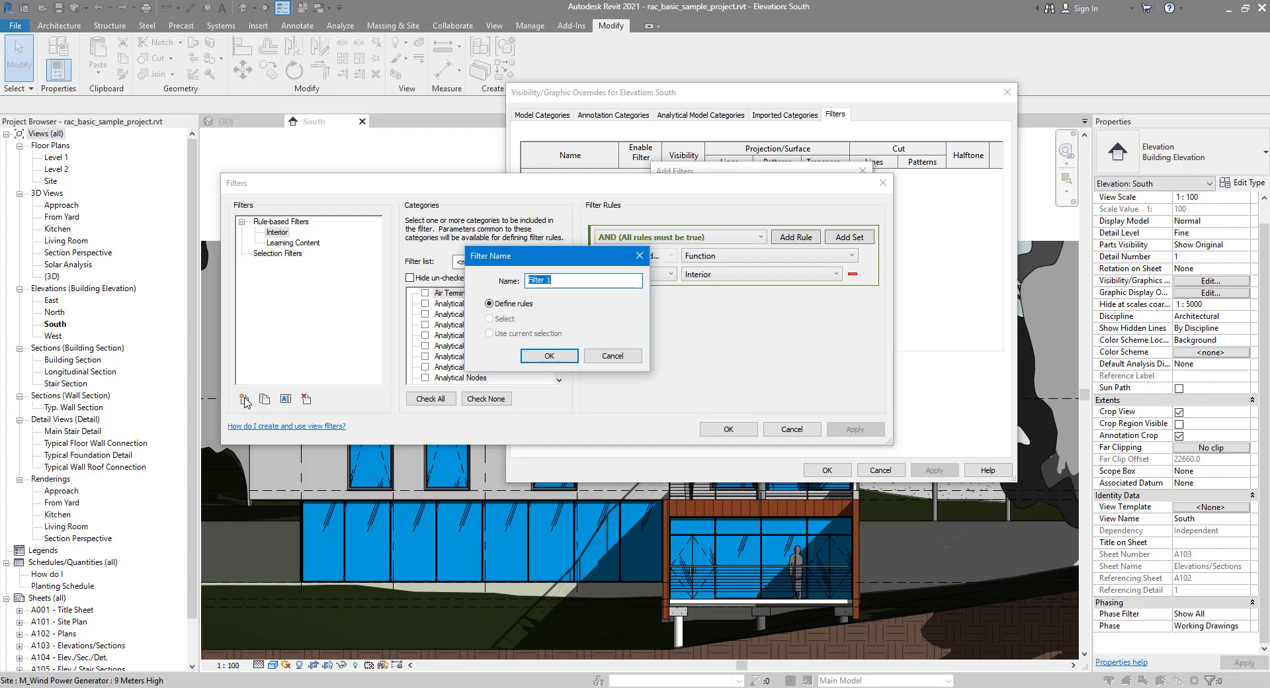
pyautogui.write('Curtain panels')
pyautogui.click(549, 356)
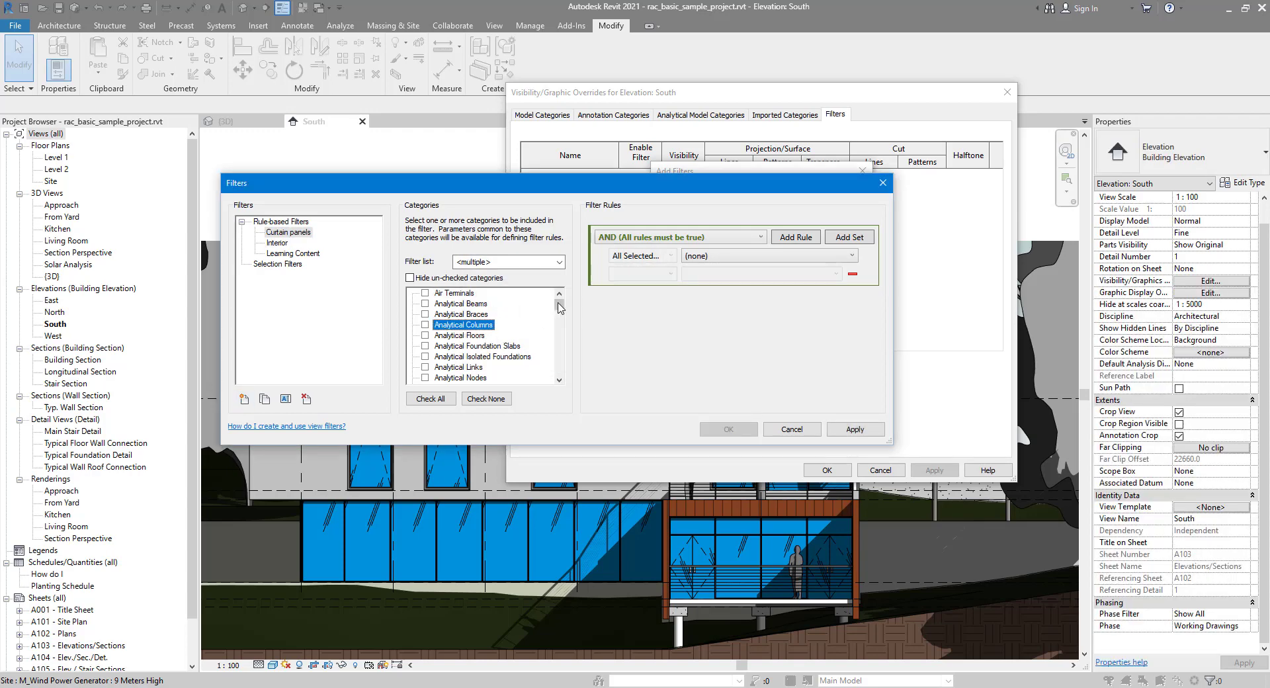
# Step: Include only the Curtain Panels category in the new filter and hide the un-checked categories
pyautogui.moveTo(559, 303); pyautogui.dragTo(559, 318)
pyautogui.click(441, 304)
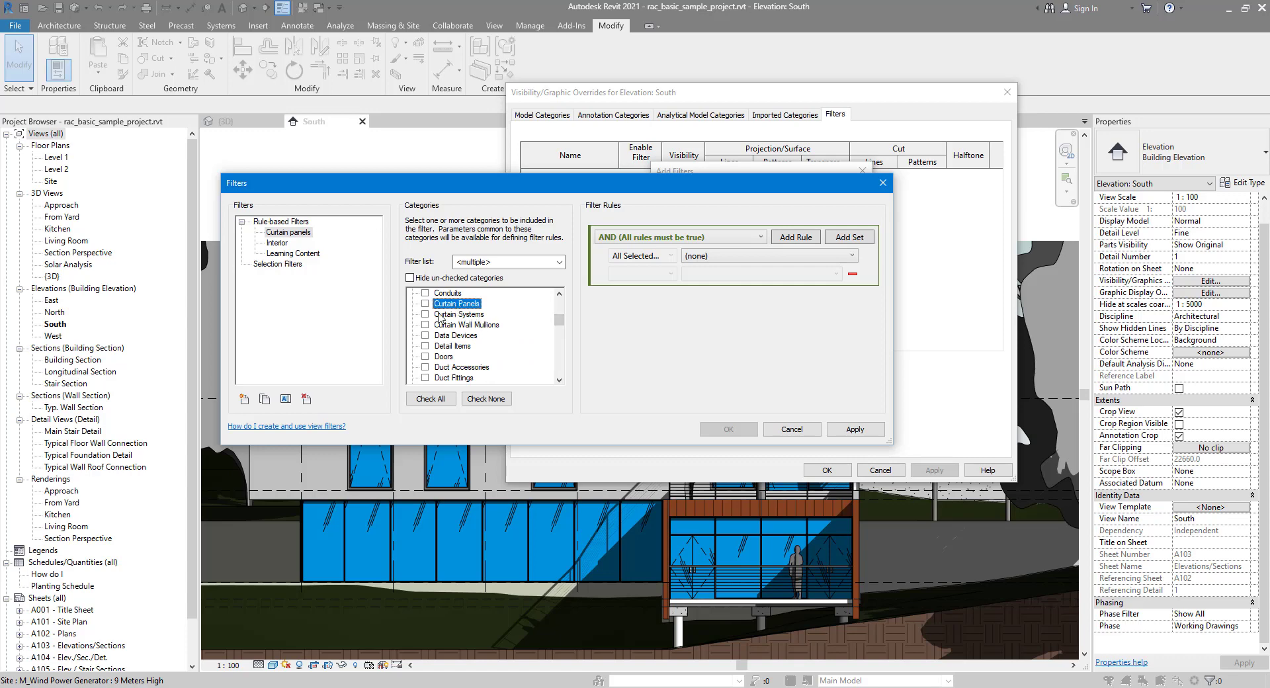
pyautogui.click(425, 303)
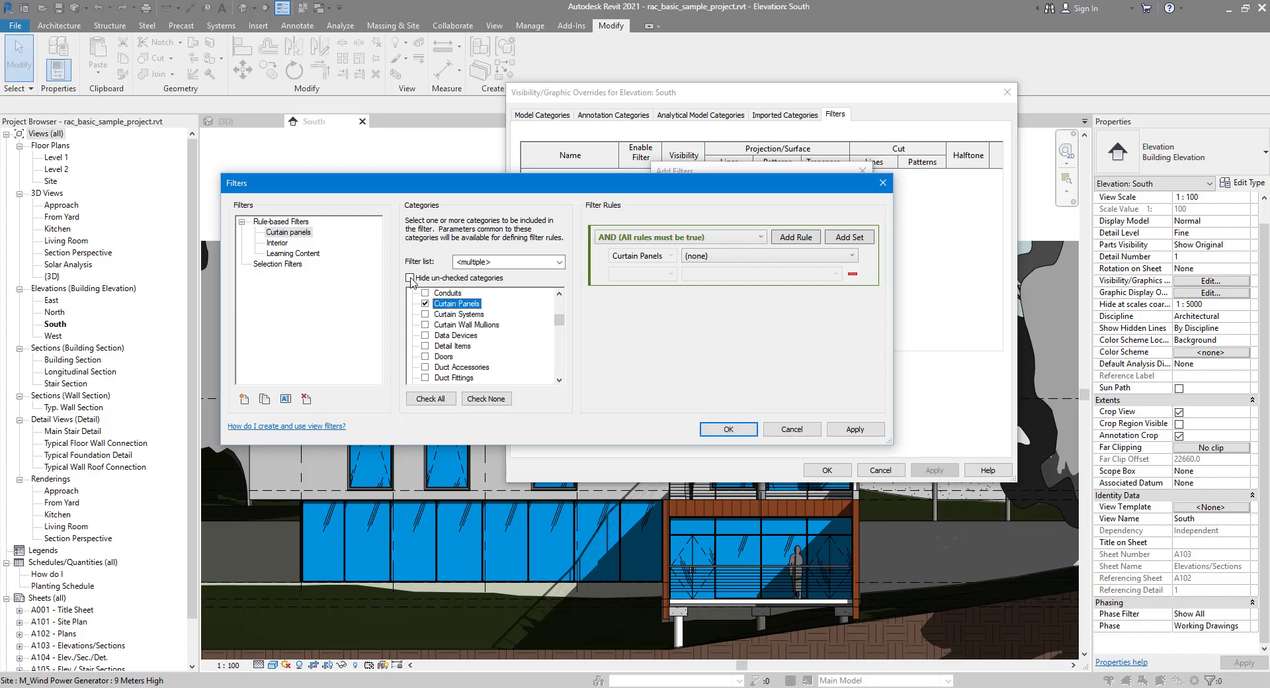
pyautogui.click(485, 279)
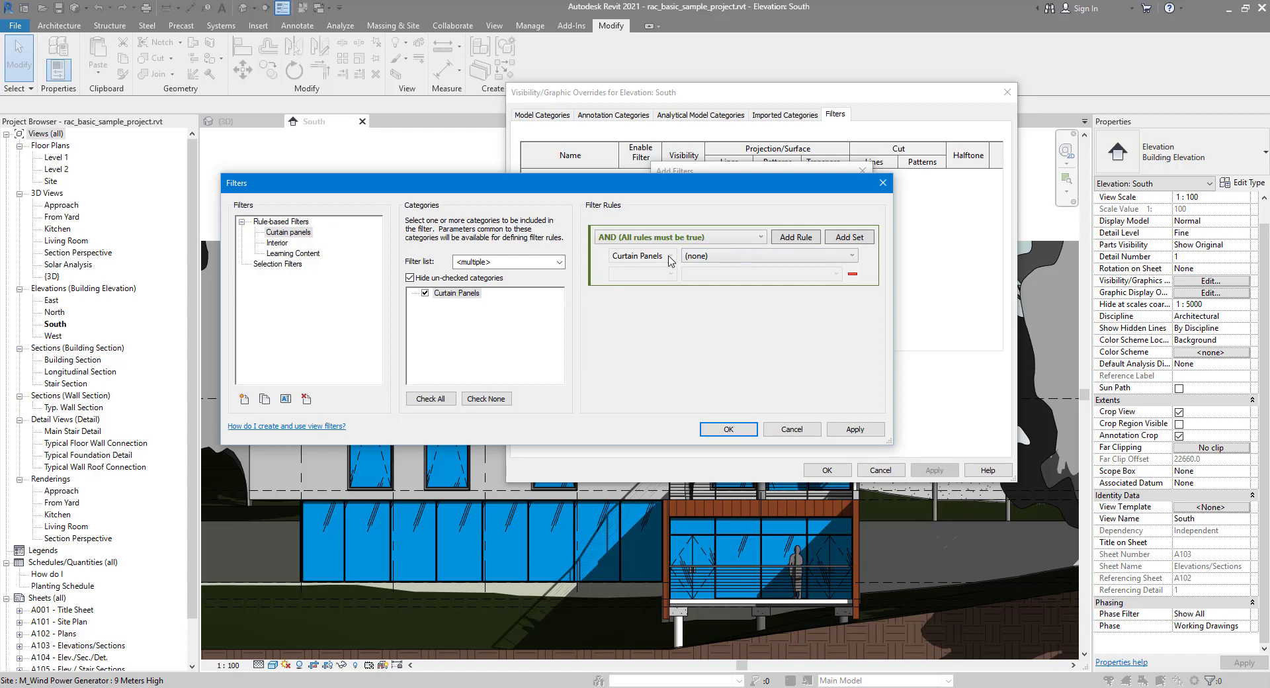
# Step: Accept the Curtain panels filter definition without rules and add the filter to the South elevation's overrides
pyautogui.click(294, 234)
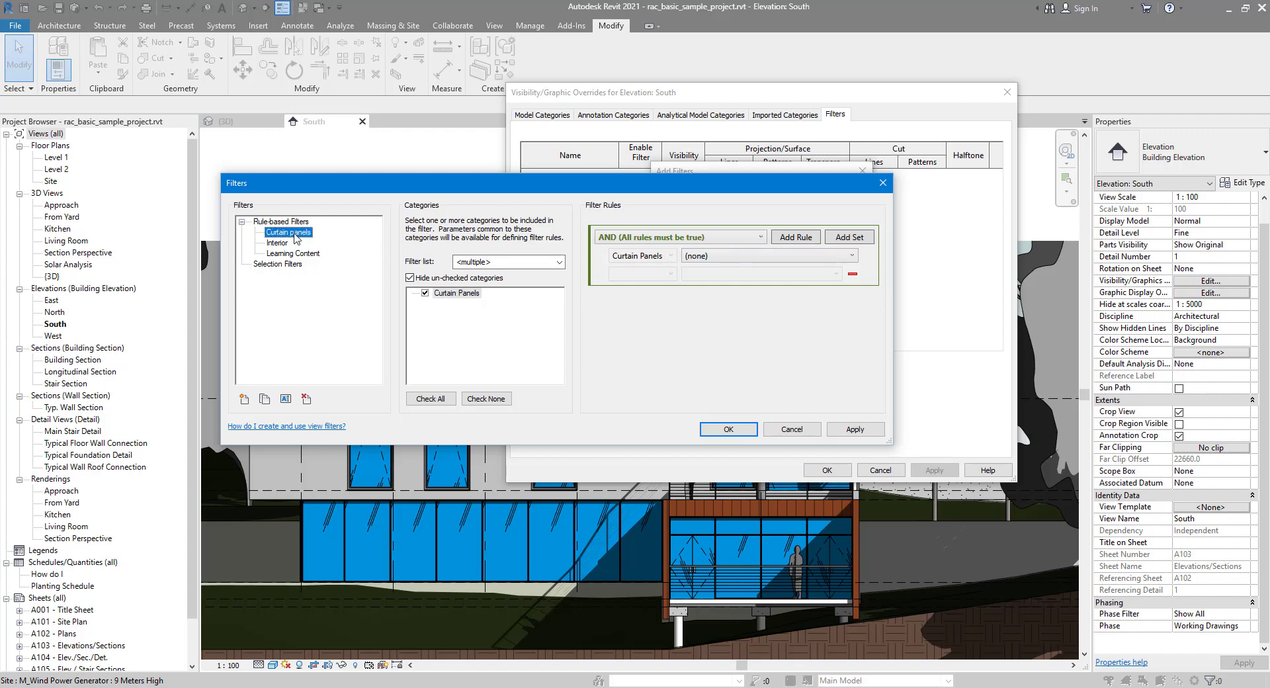
pyautogui.click(728, 429)
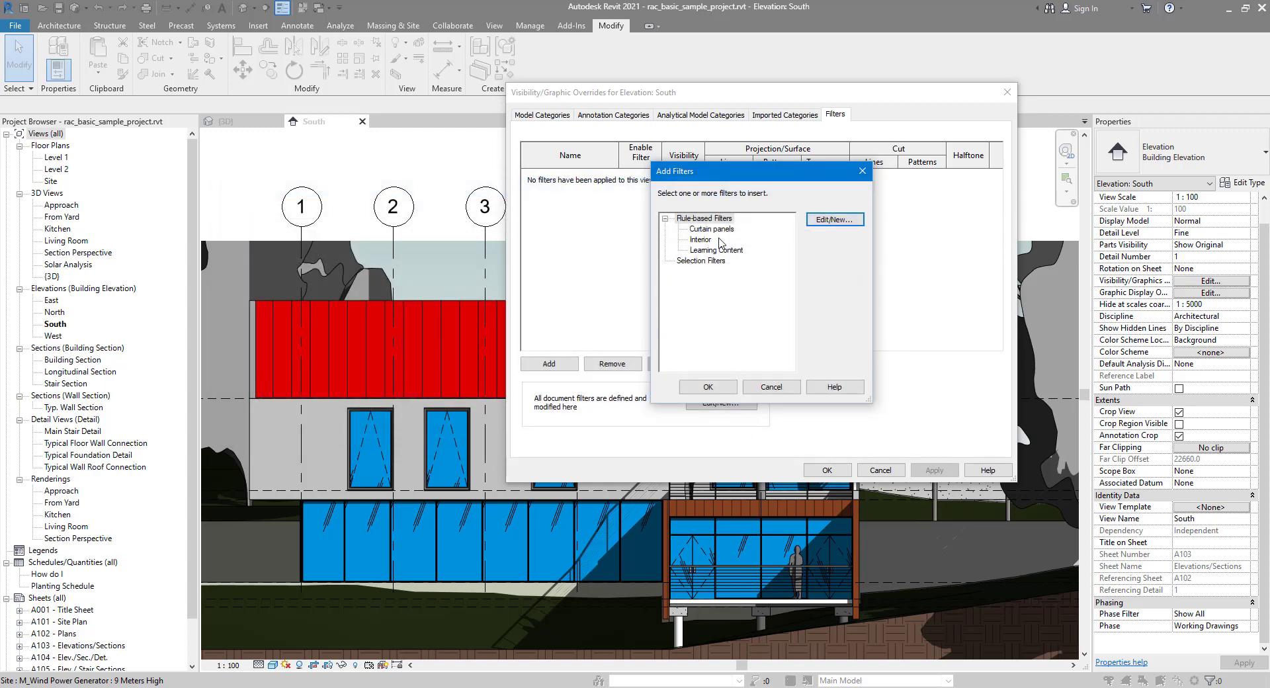
pyautogui.click(721, 230)
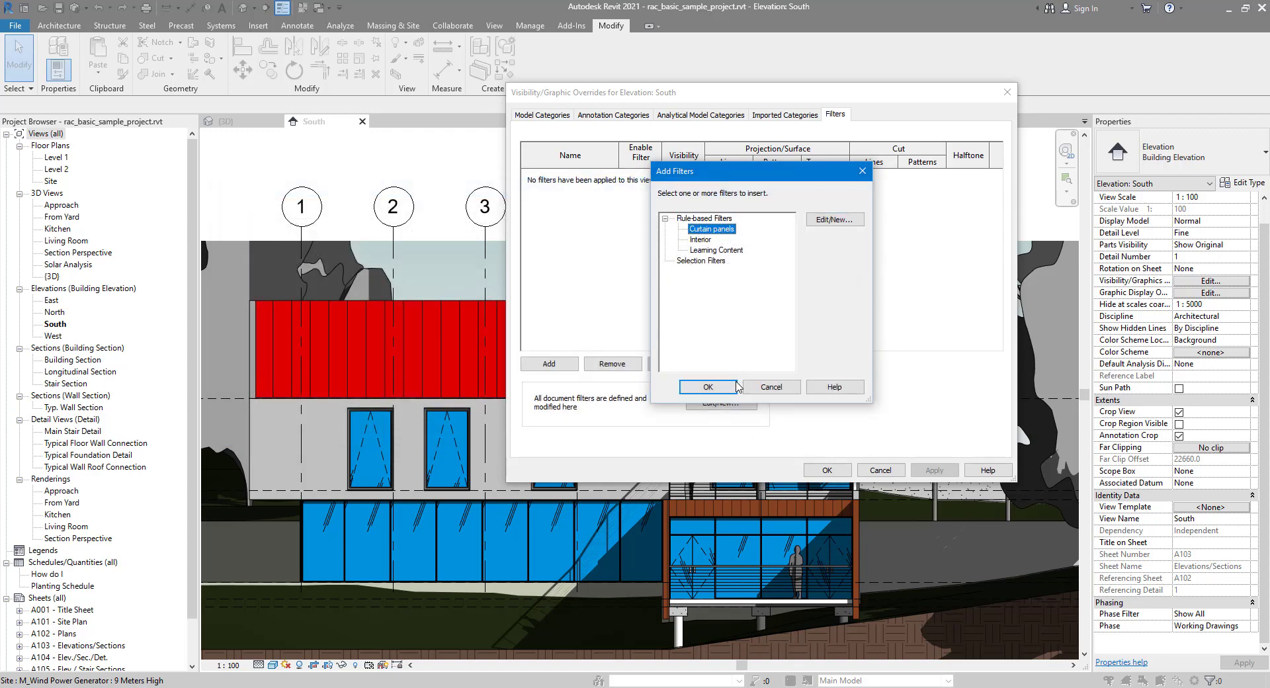
pyautogui.click(708, 388)
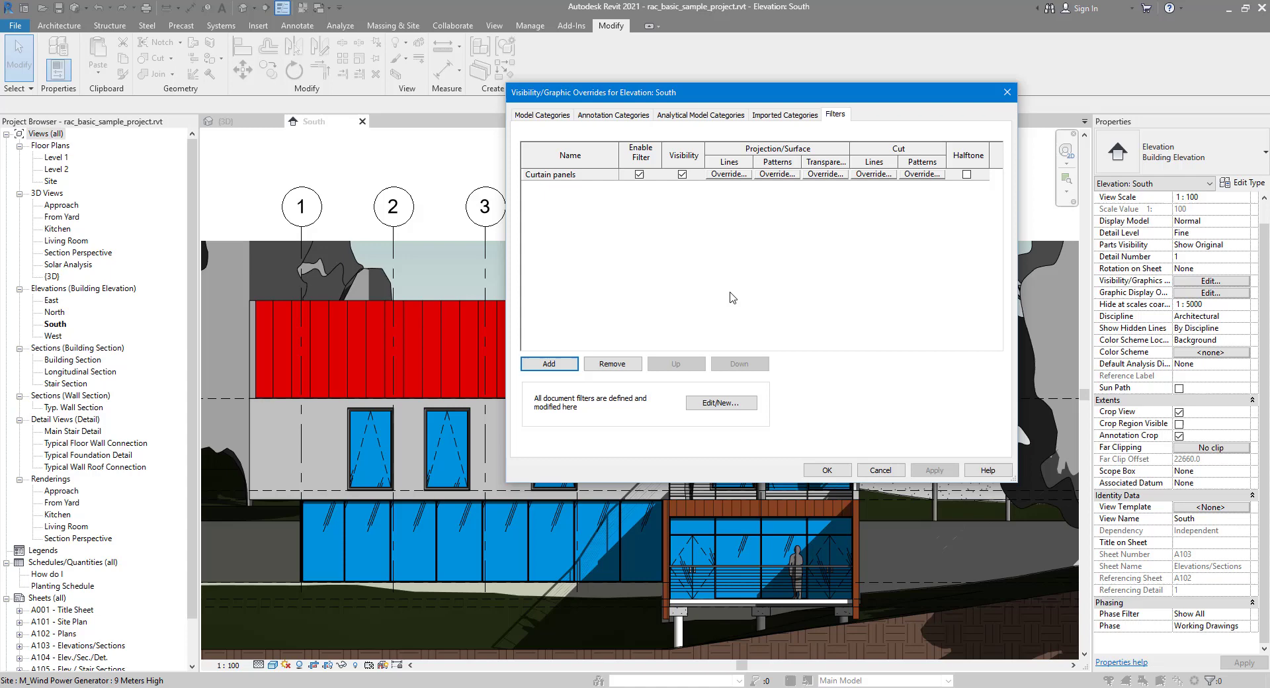
# Step: Override the Curtain panels filter's projection/surface transparency to 60% and apply it to the South elevation
pyautogui.click(603, 176)
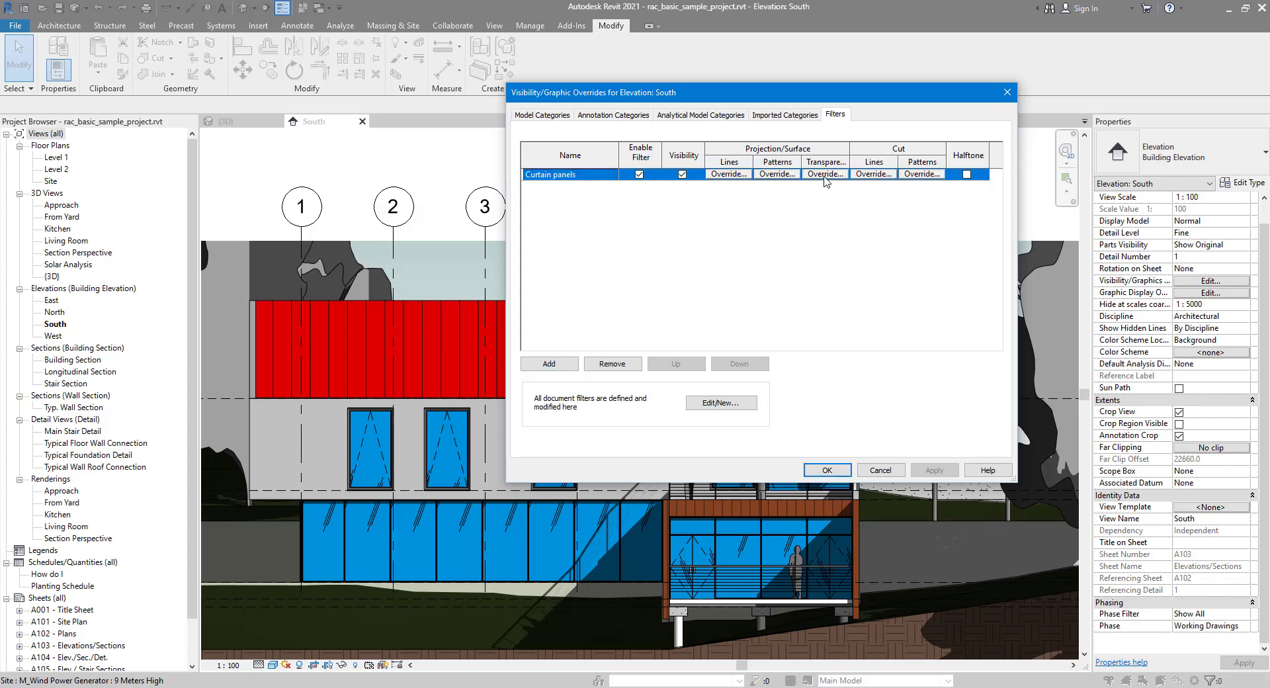
pyautogui.moveTo(849, 158); pyautogui.dragTo(868, 160)
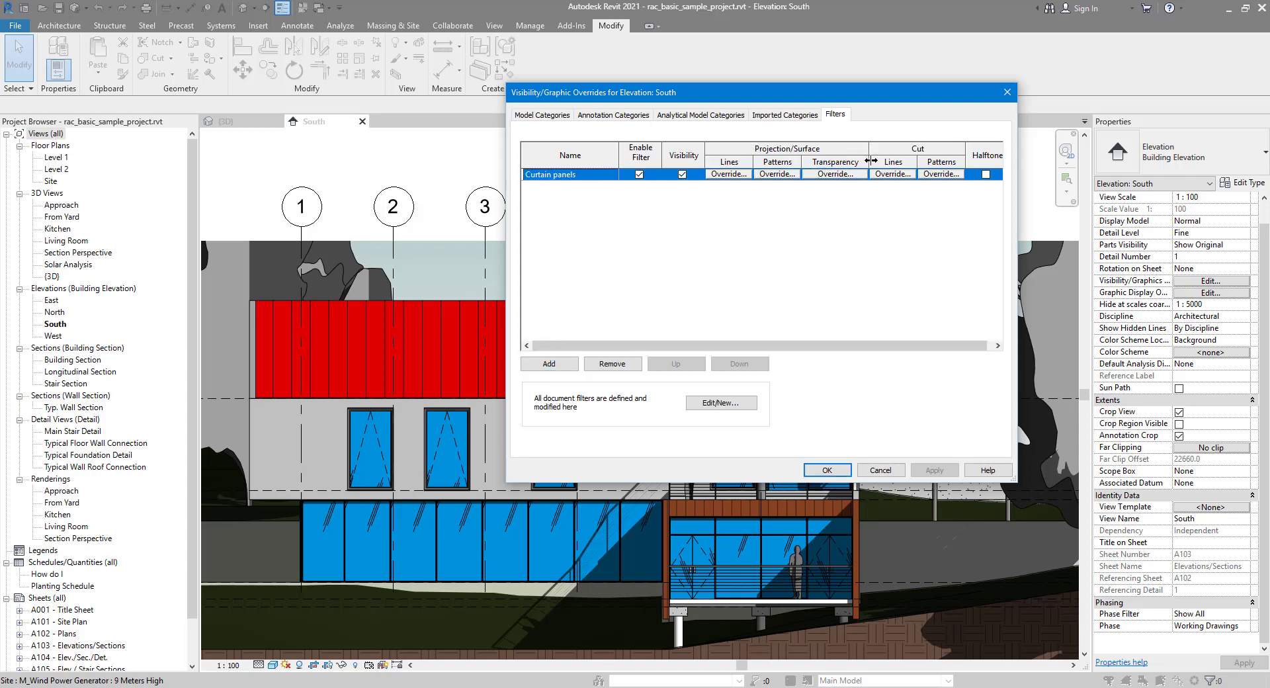
pyautogui.click(836, 174)
pyautogui.click(774, 286)
pyautogui.click(775, 286)
pyautogui.click(791, 289)
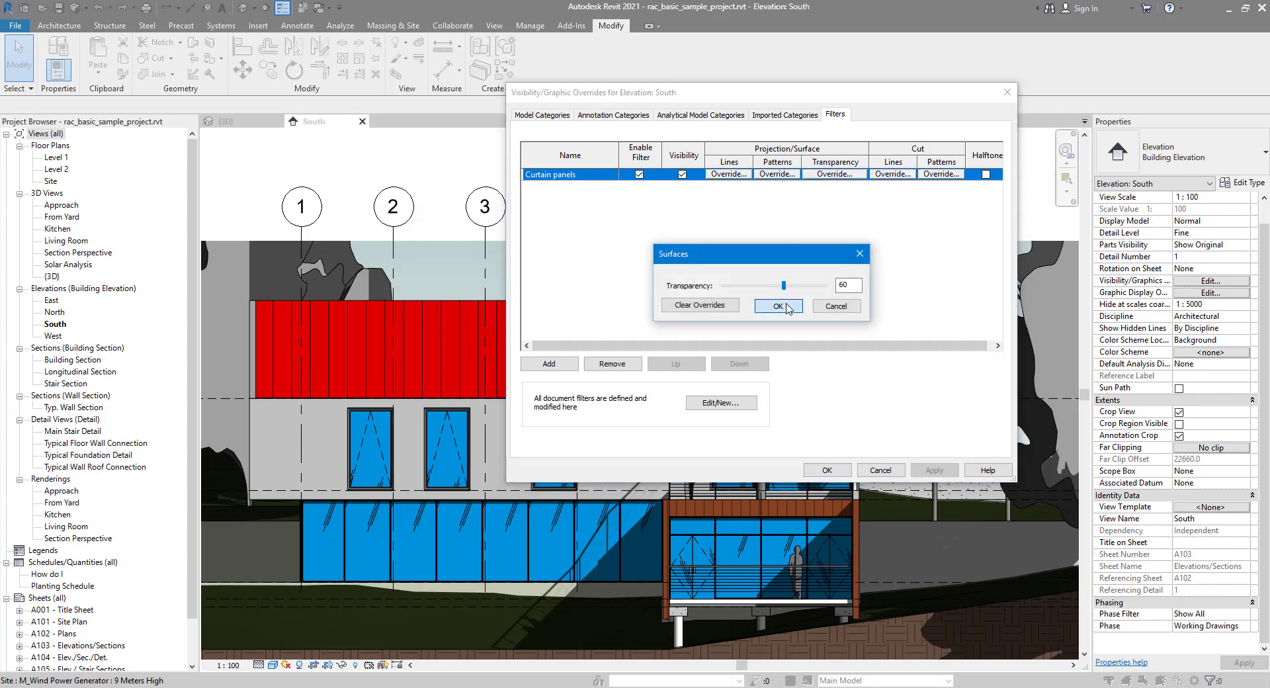
pyautogui.click(778, 305)
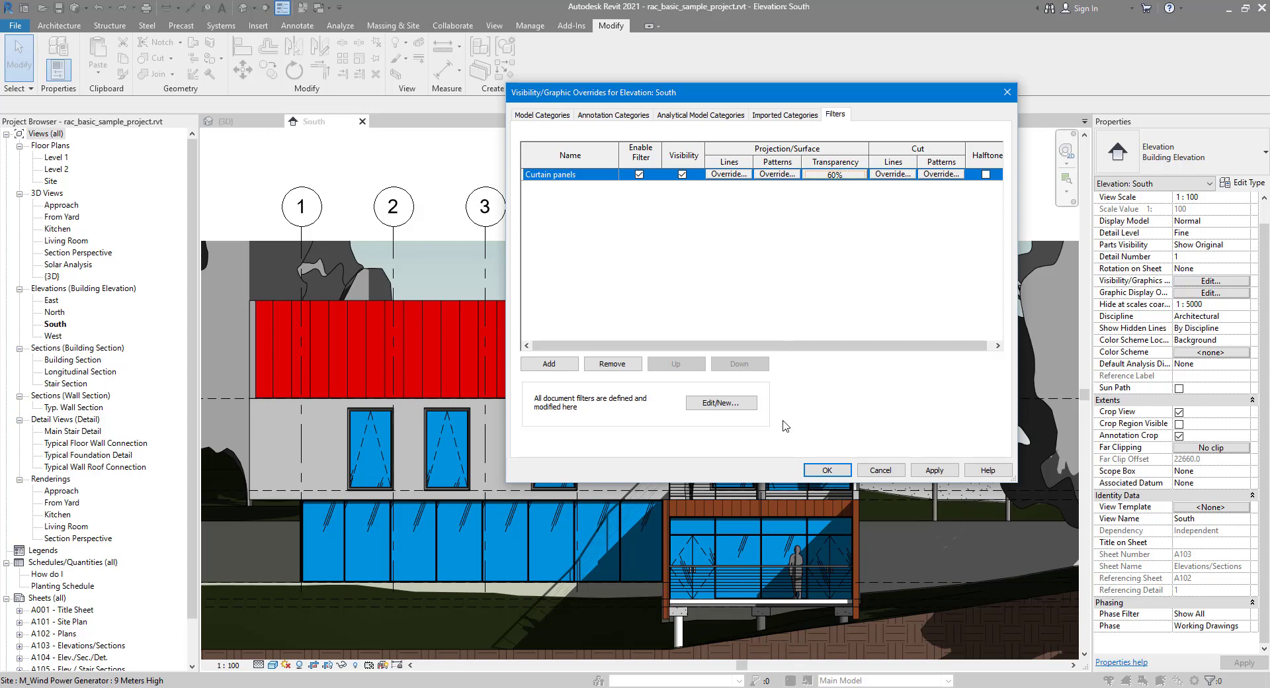
pyautogui.click(826, 470)
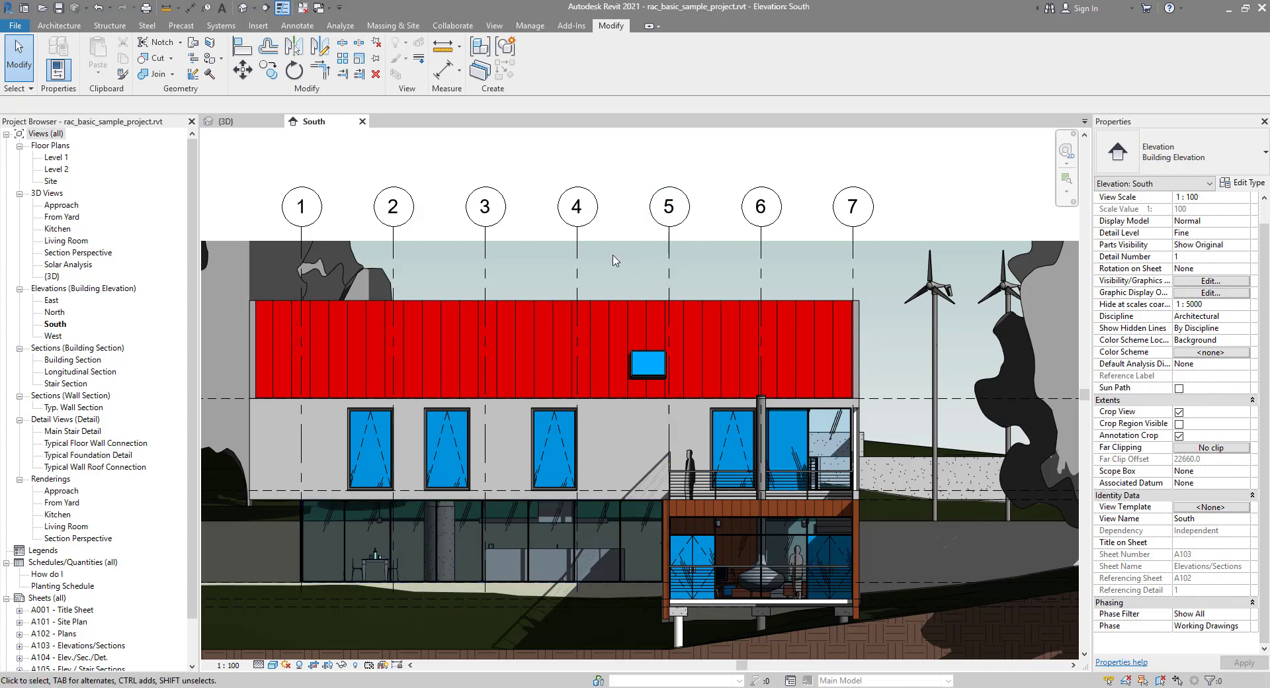
# Step: Select the glazed curtain wall door on the lower terrace and open the South elevation's filter overrides
pyautogui.click(699, 541)
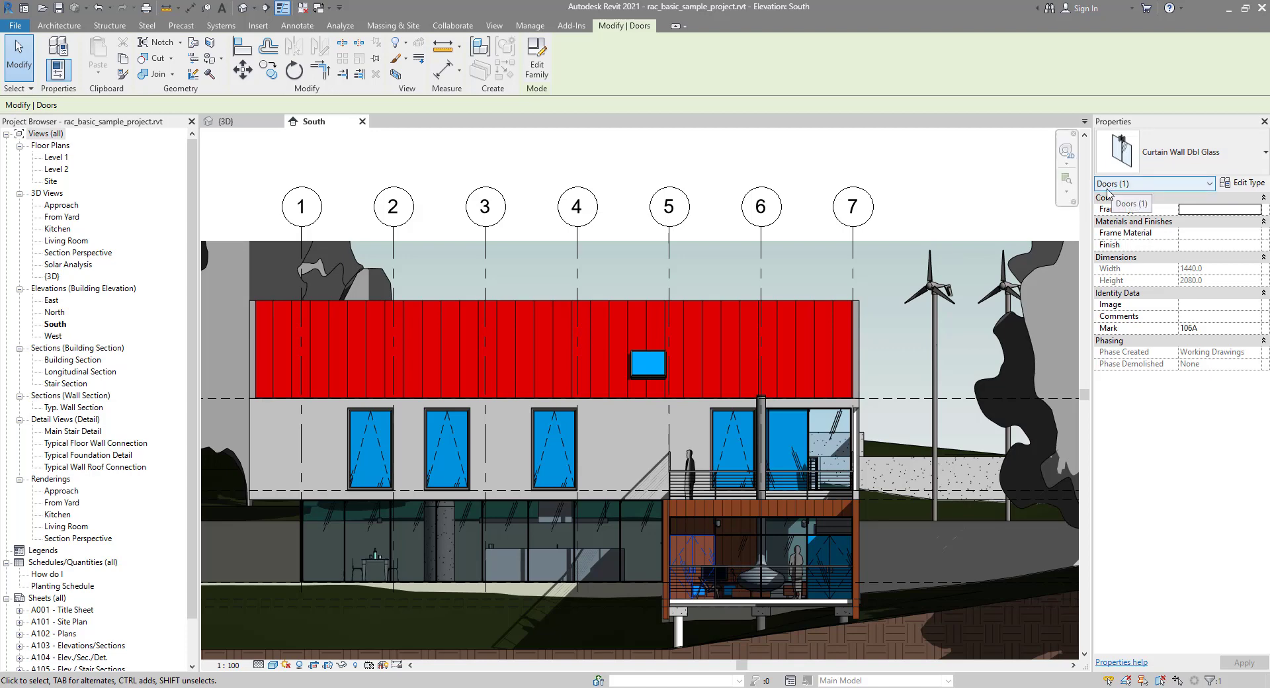
pyautogui.click(997, 209)
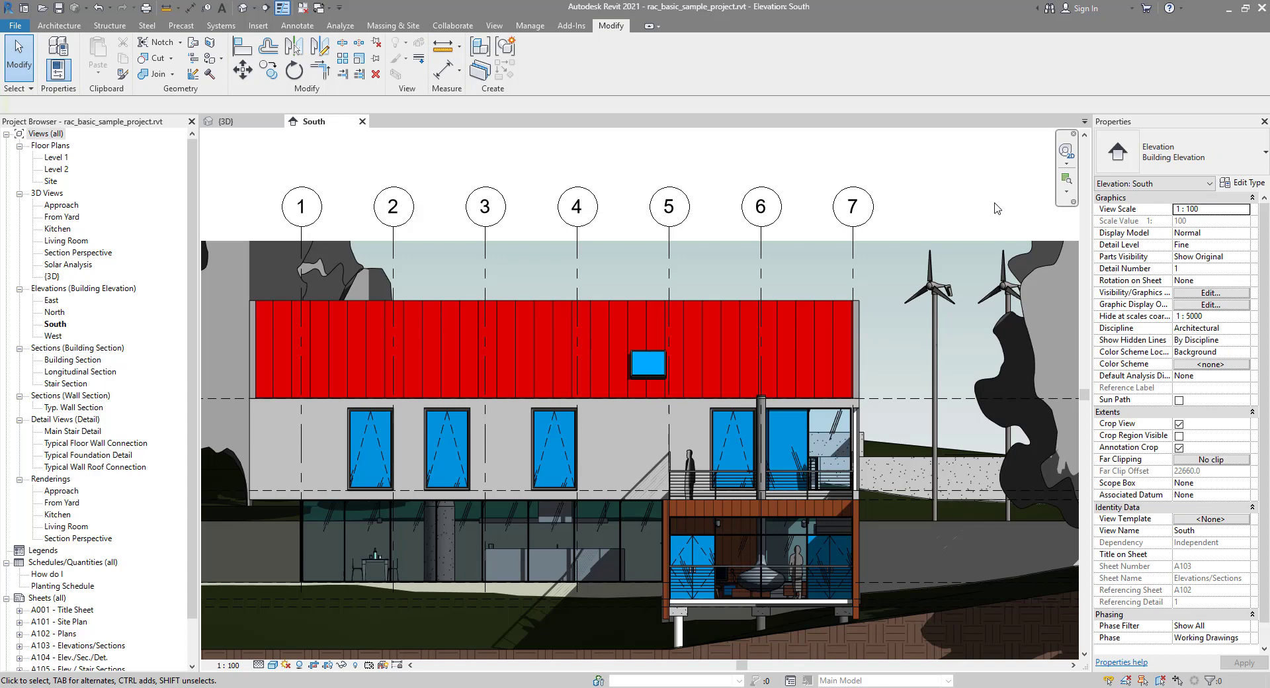
pyautogui.click(697, 545)
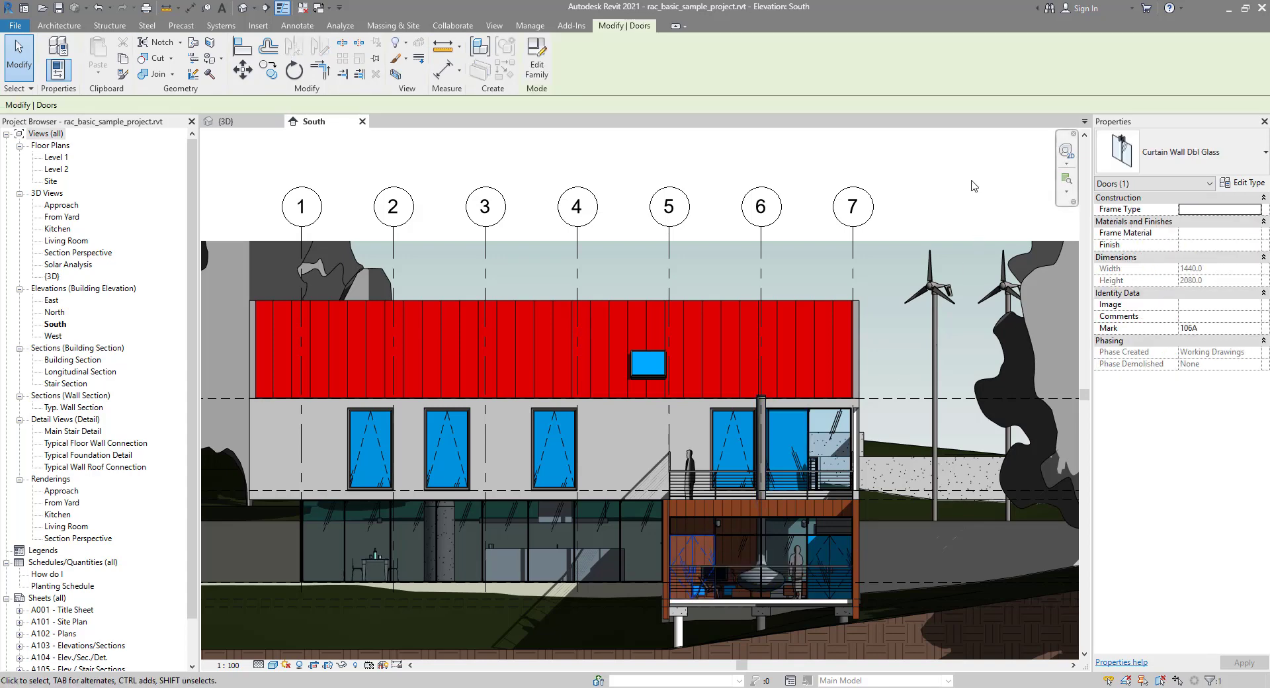
pyautogui.press('v')
pyautogui.press('v')
pyautogui.moveTo(929, 93); pyautogui.dragTo(933, 65)
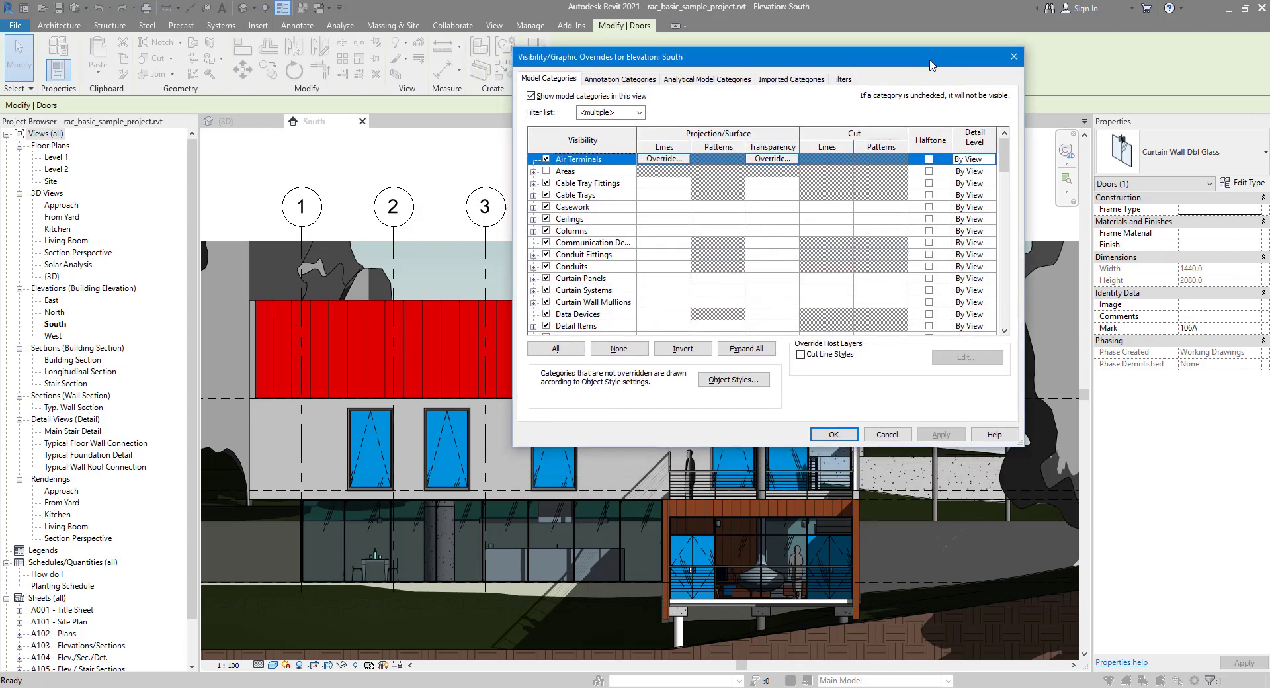
pyautogui.click(841, 79)
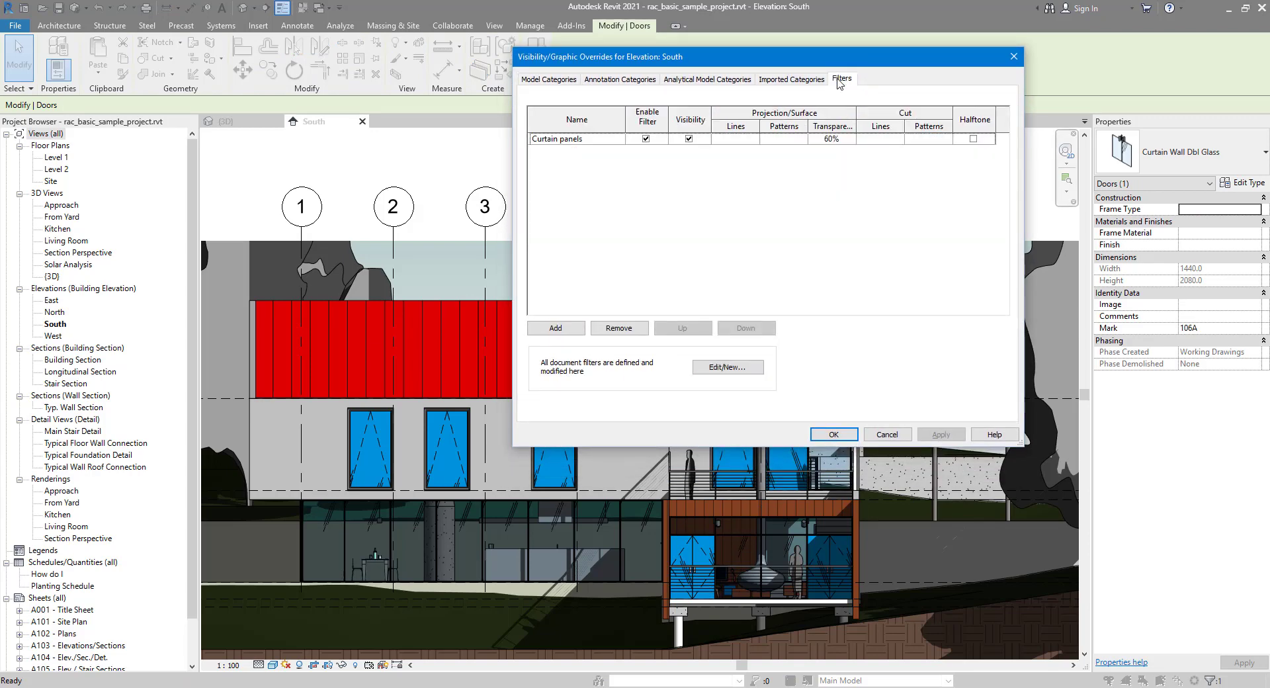
# Step: Create a rule-based view filter named "Curtain wall doors"
pyautogui.click(556, 328)
pyautogui.click(839, 184)
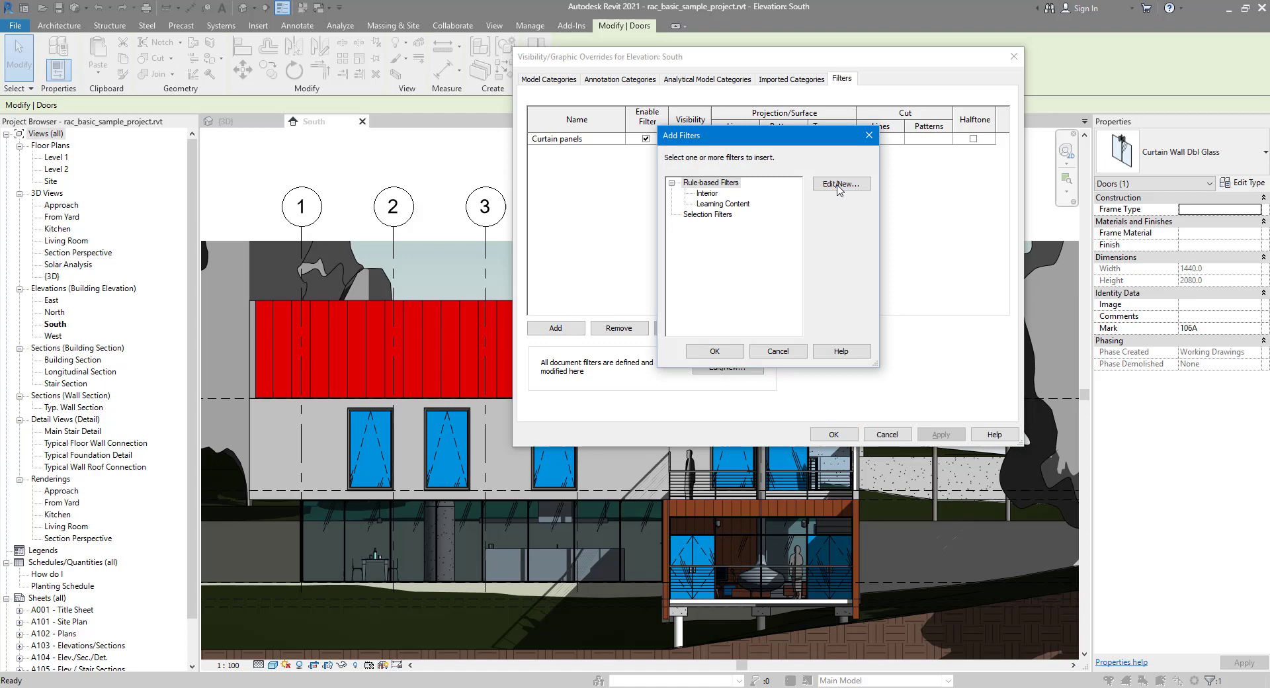
pyautogui.click(244, 399)
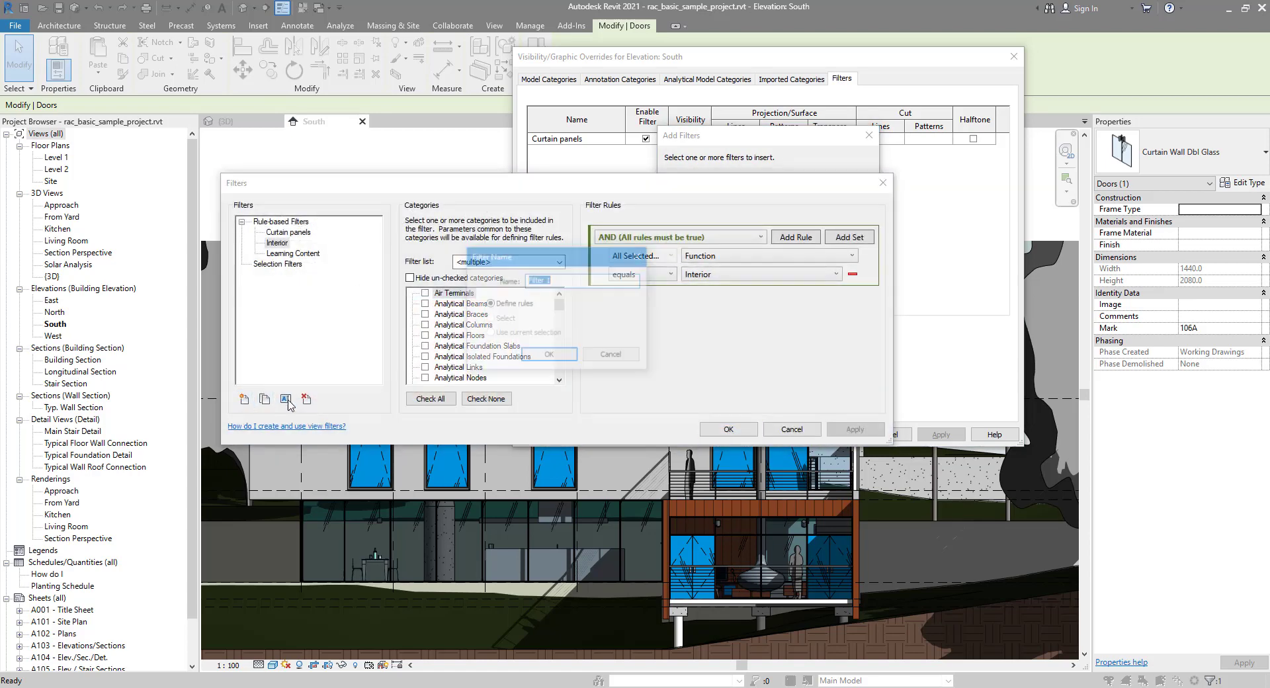
pyautogui.write('Curtain wall doors')
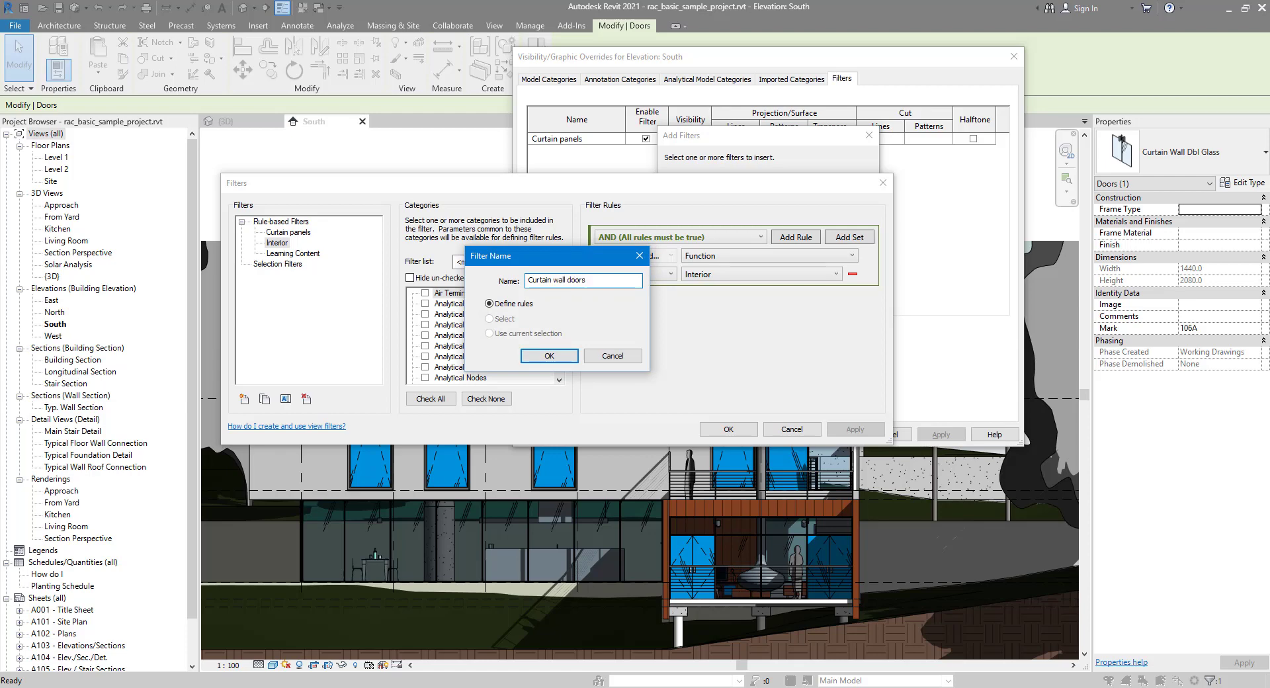
pyautogui.press('Return')
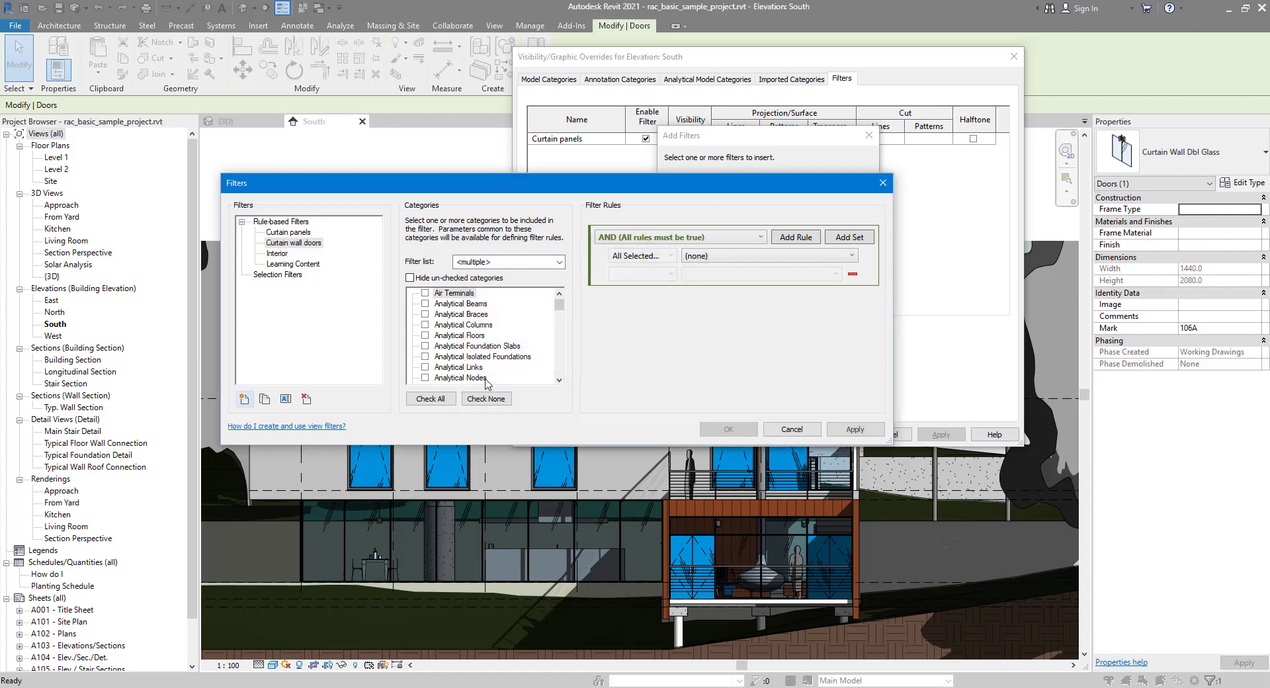
# Step: Include only the Doors category in the Curtain wall doors filter and hide the un-checked categories
pyautogui.press('d')
pyautogui.scroll(-1, 474, 324)
pyautogui.scroll(-1, 474, 324)
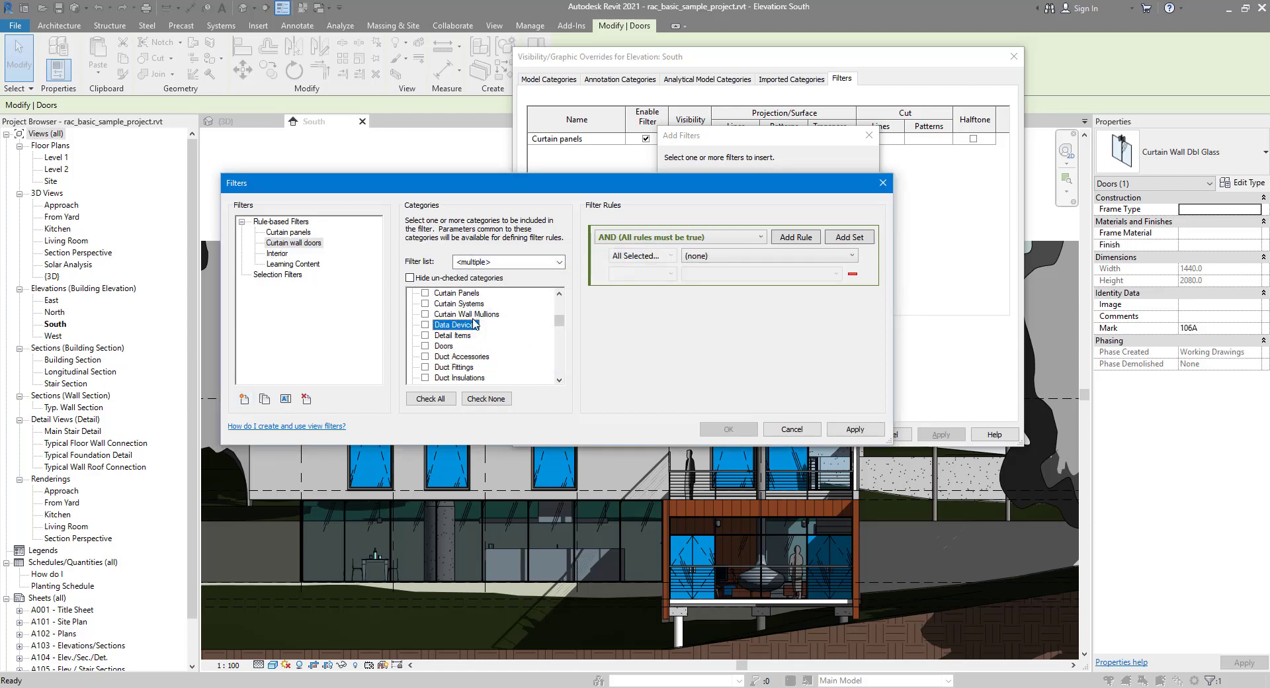
pyautogui.click(451, 345)
pyautogui.press('space')
pyautogui.click(447, 278)
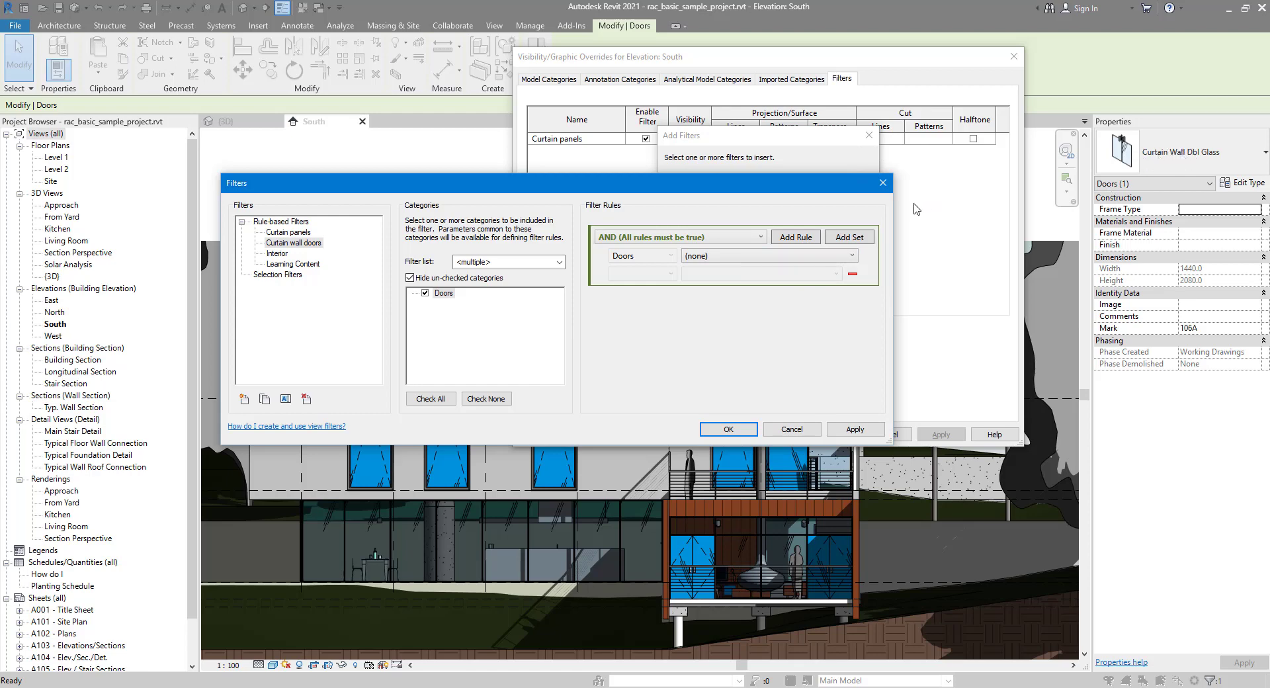
# Step: Define the filter's rule as Family Name begins with "Curtain Wall" and accept the filter definition
pyautogui.click(782, 259)
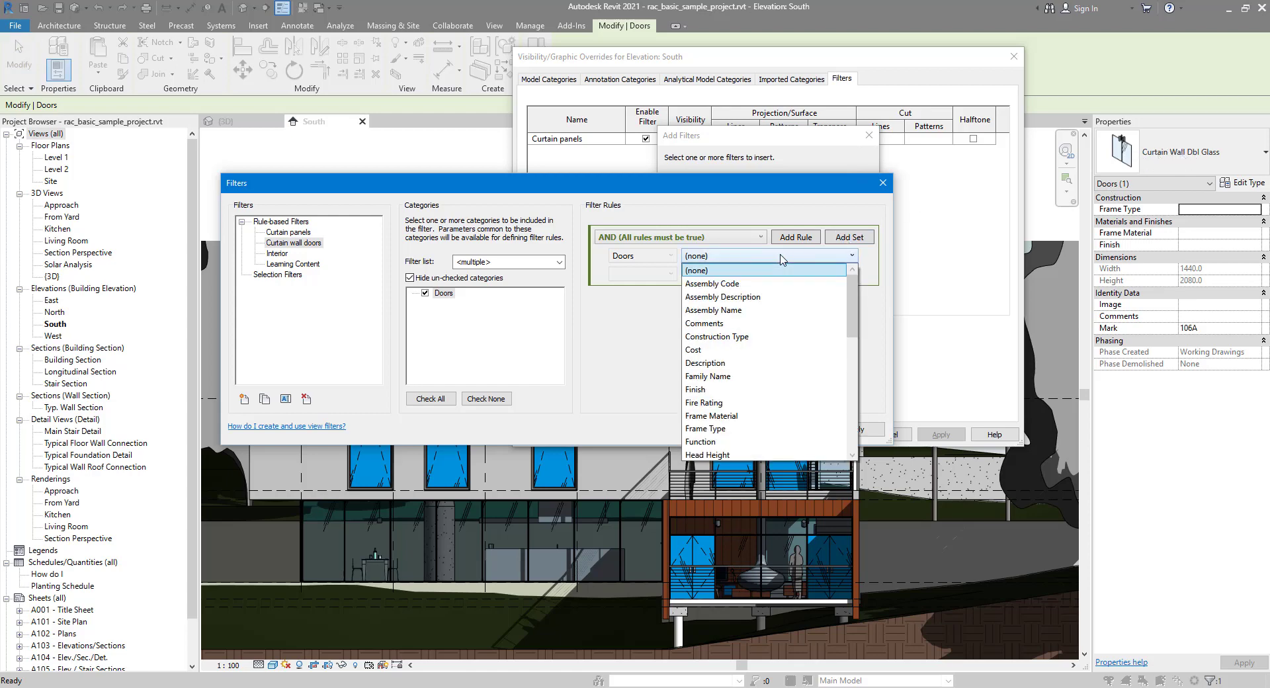
pyautogui.click(728, 376)
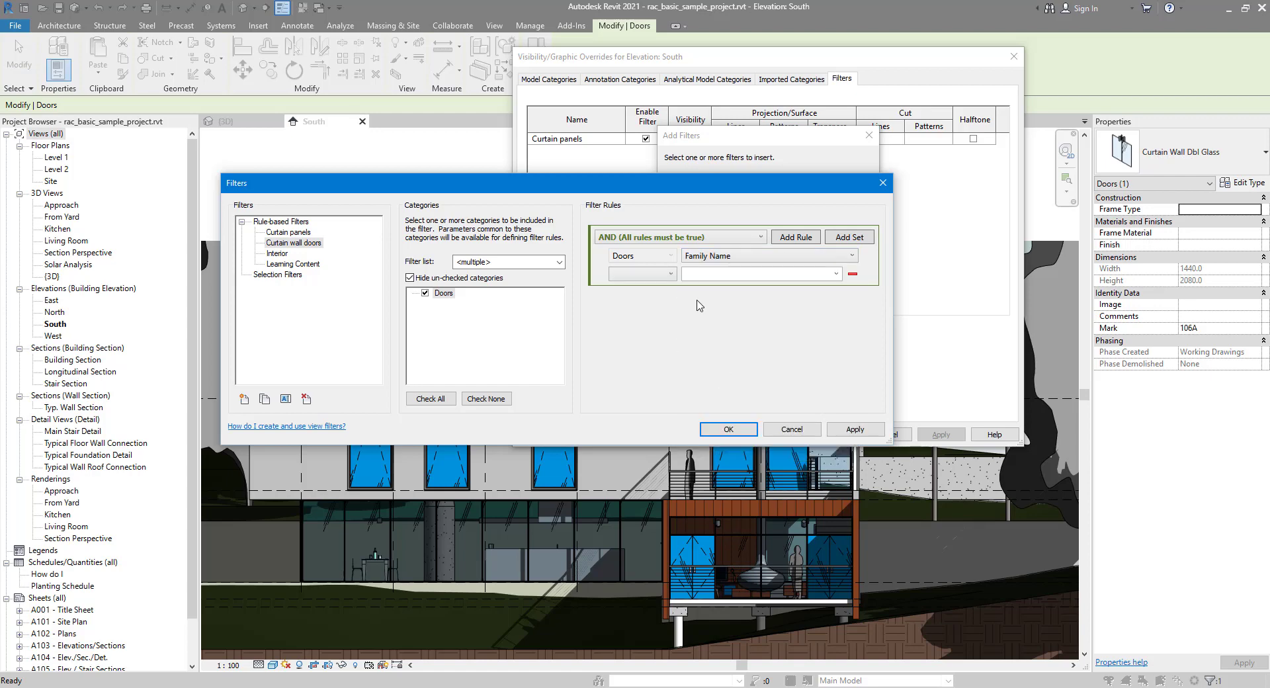
pyautogui.click(670, 275)
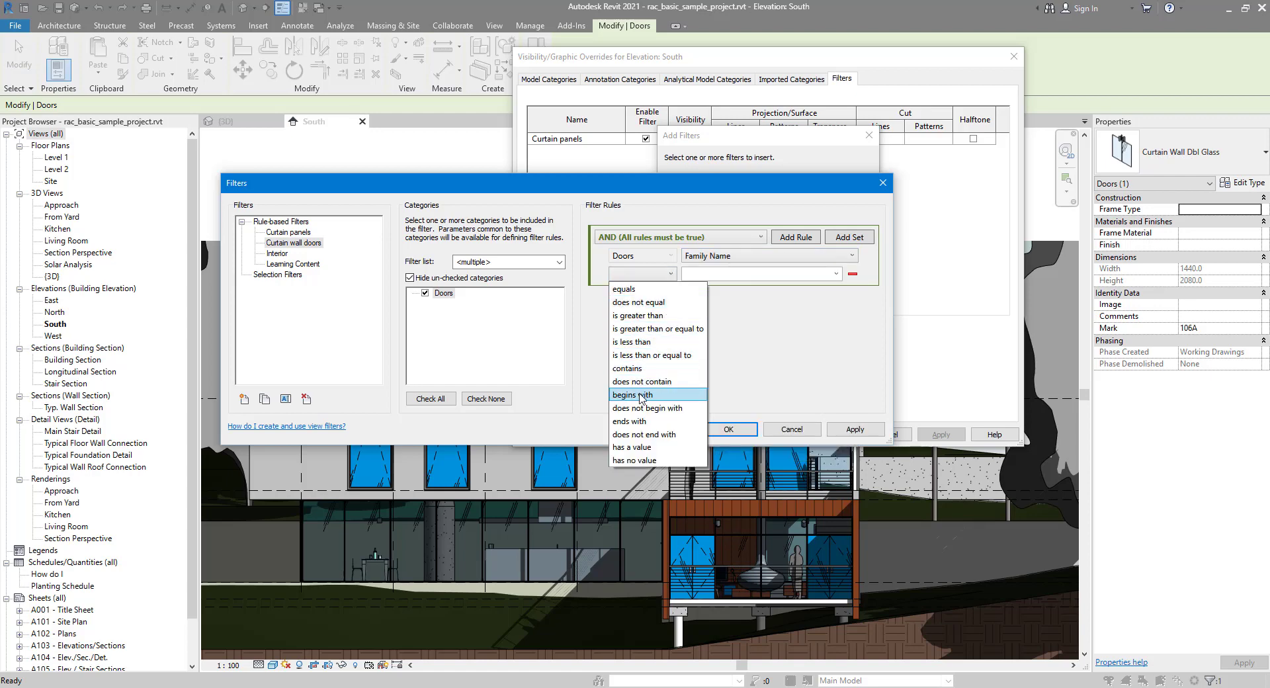
pyautogui.click(633, 377)
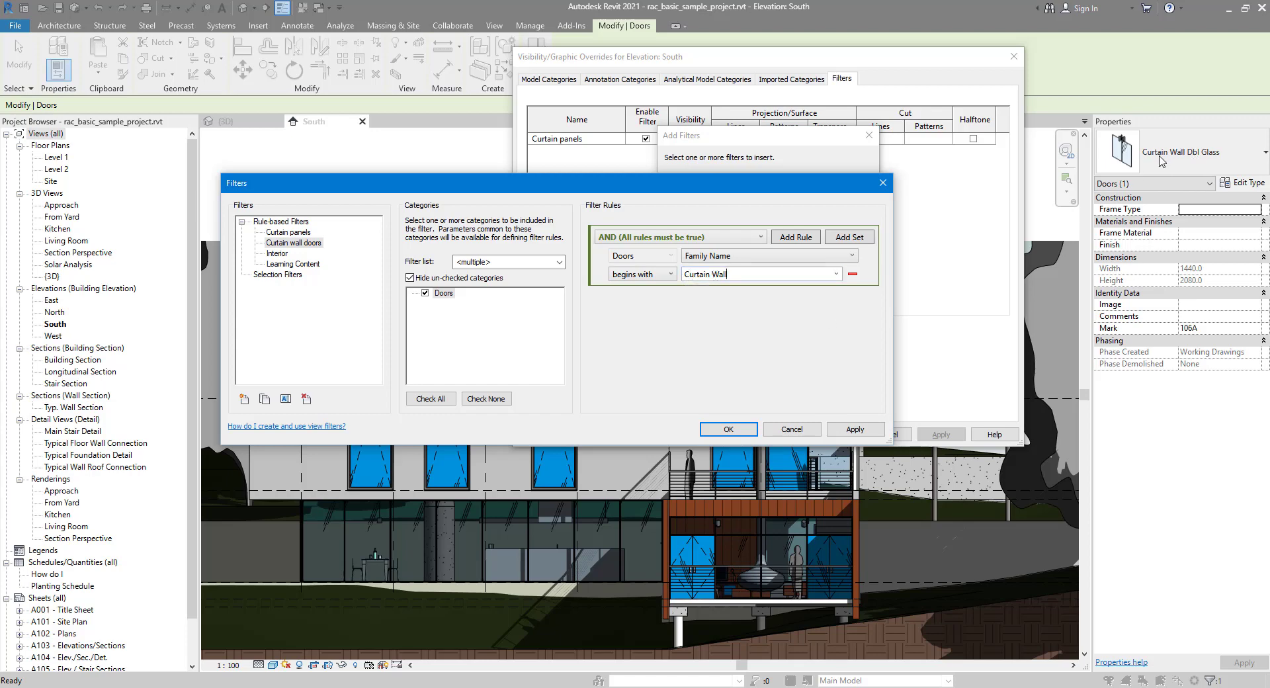
pyautogui.click(728, 430)
# Step: Add the Curtain wall doors filter to the South elevation and override its surface transparency to 60%
pyautogui.click(729, 194)
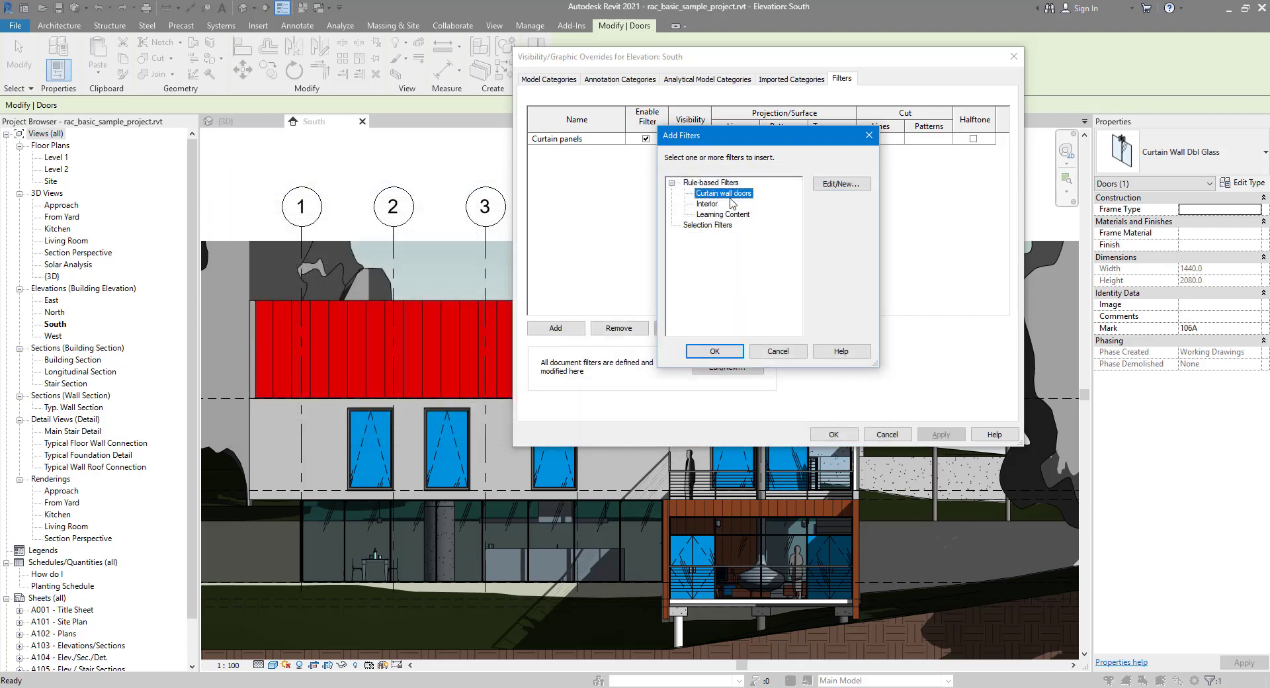
pyautogui.click(715, 352)
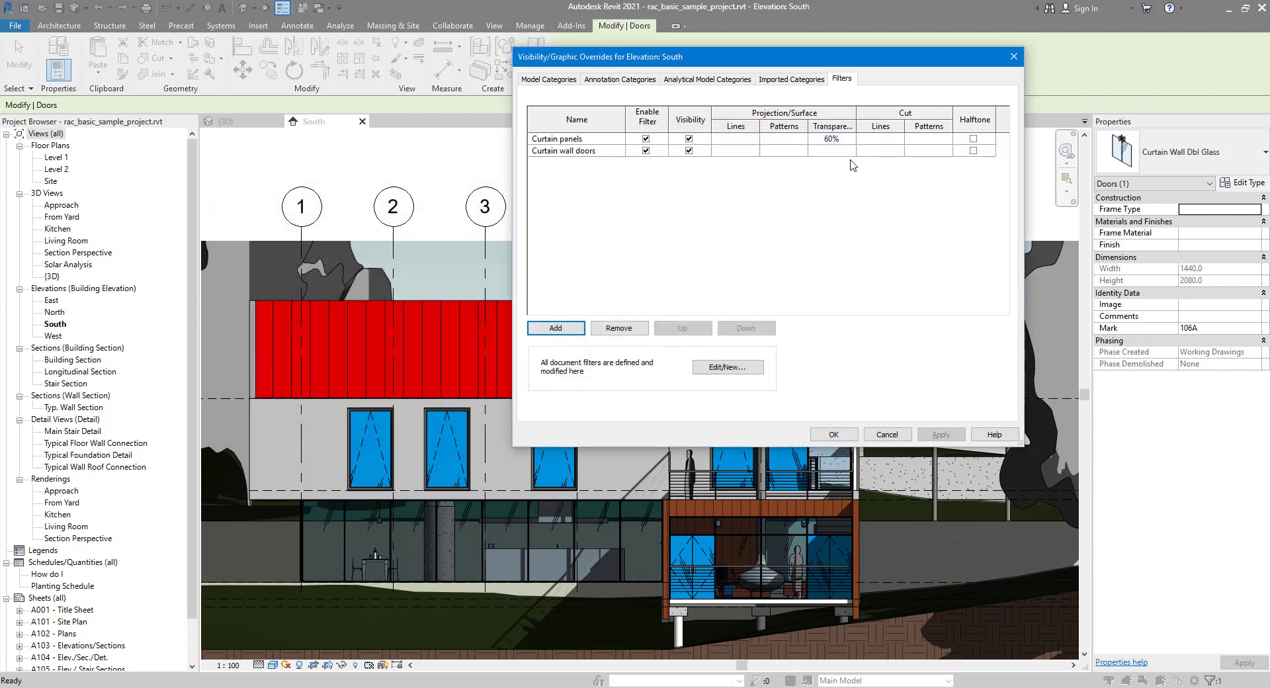
pyautogui.click(832, 151)
pyautogui.click(832, 151)
pyautogui.click(782, 251)
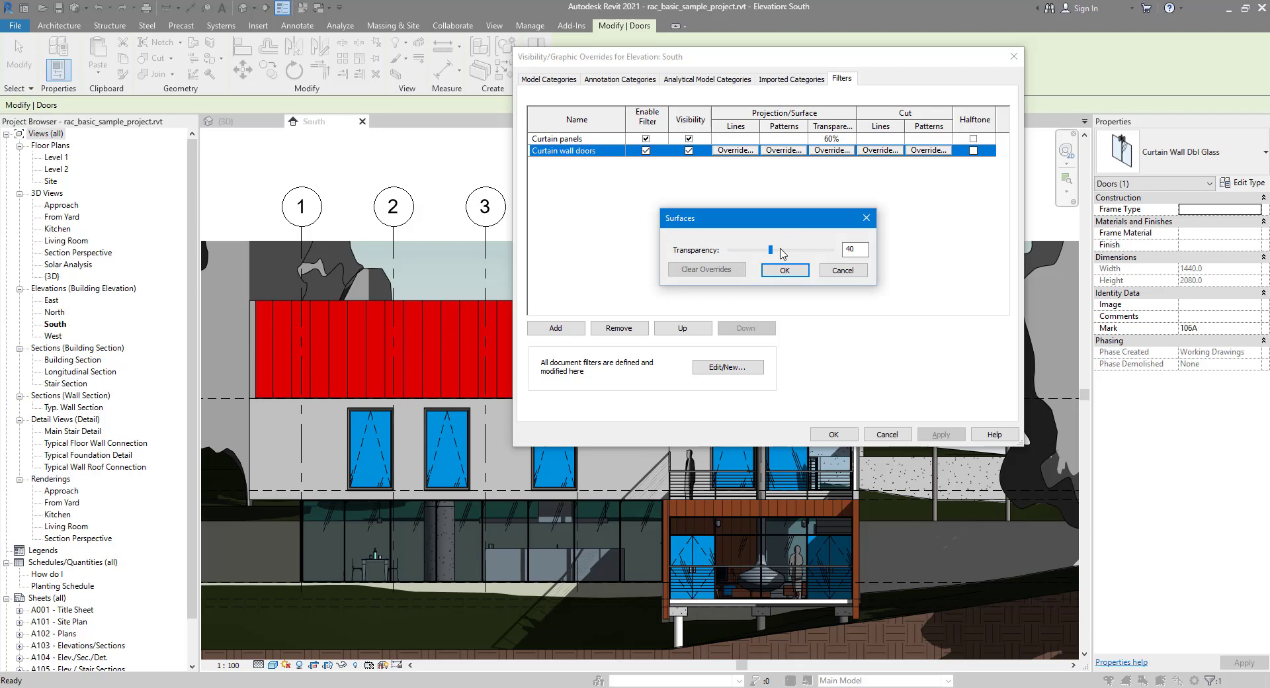
pyautogui.click(783, 252)
pyautogui.click(784, 270)
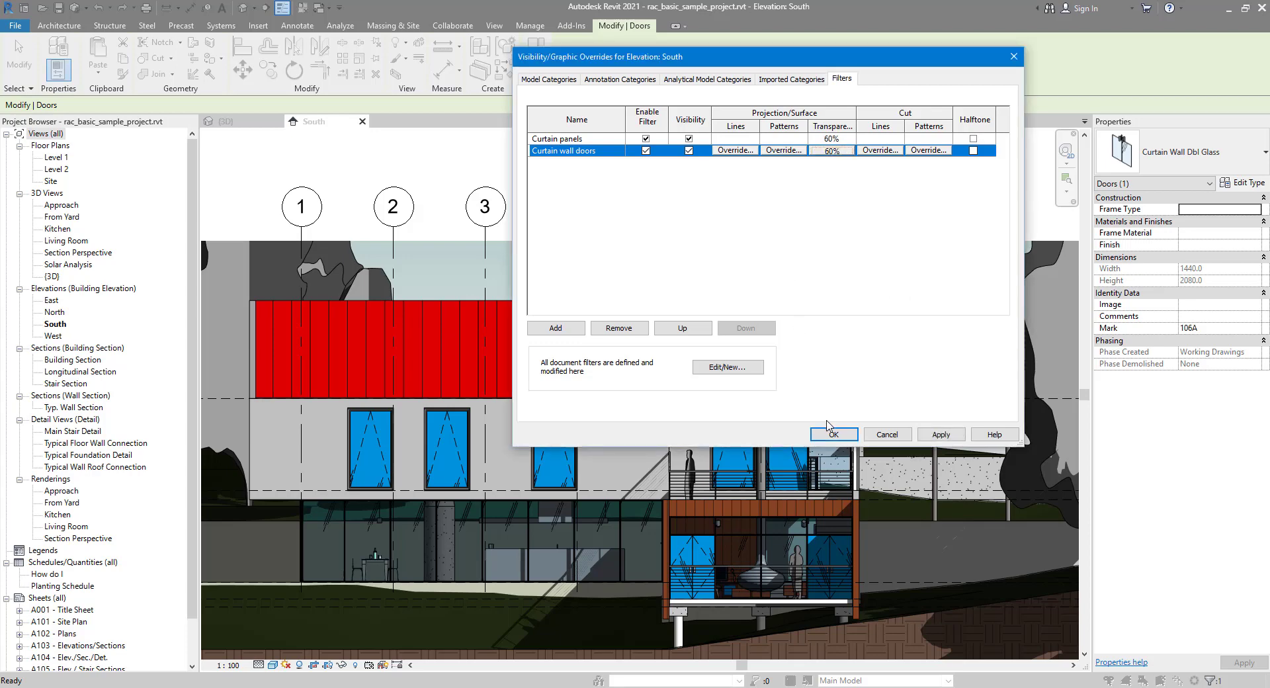
pyautogui.click(851, 431)
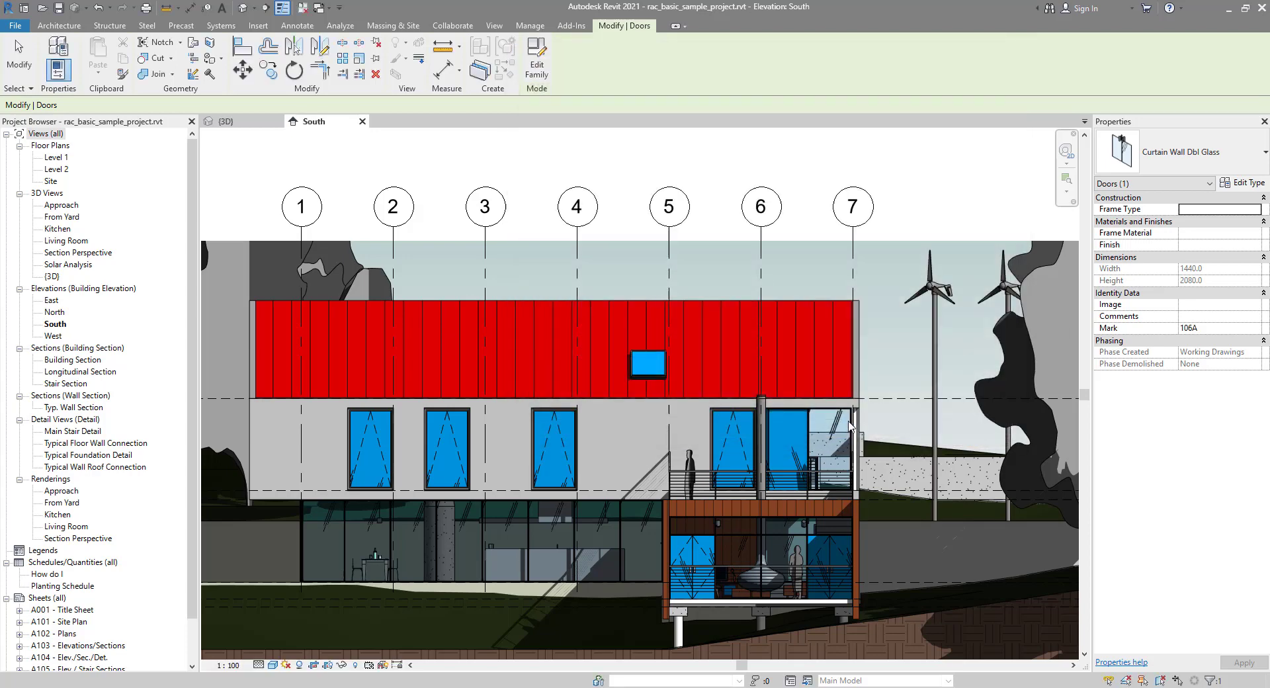
pyautogui.press('Escape')
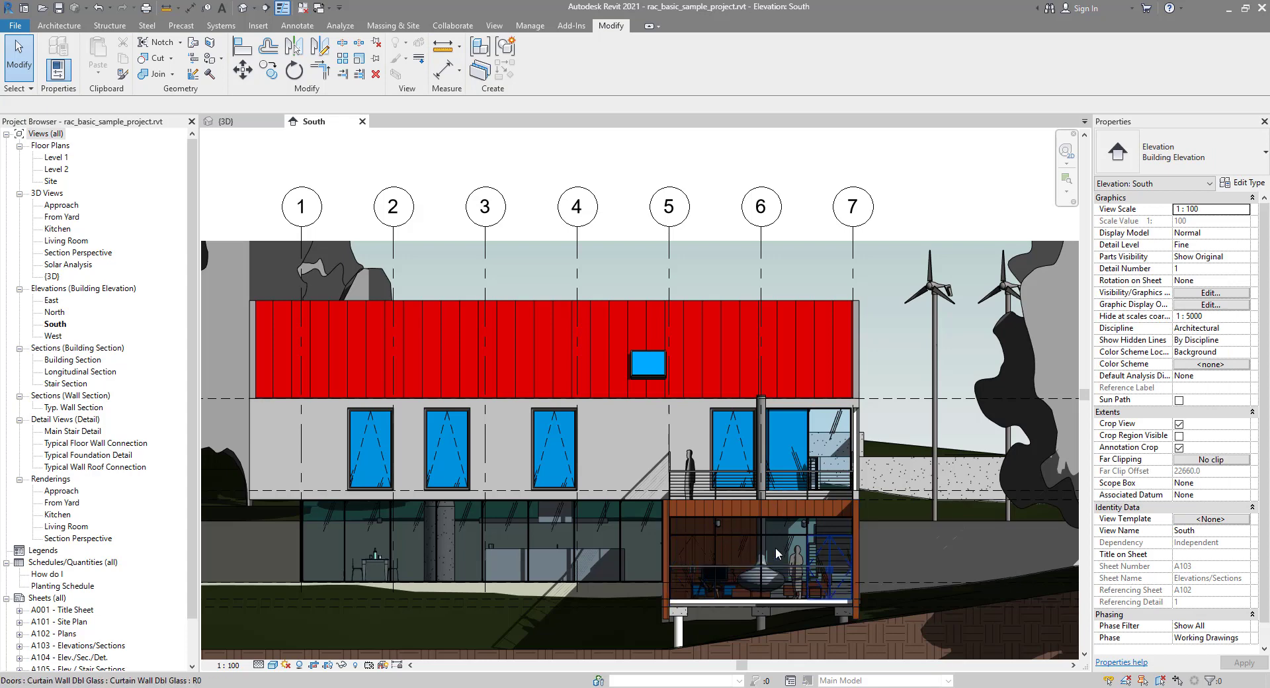
# Step: Select the upper-level glazed entrance door and create a rule-based view filter named "Curtain door 1"
pyautogui.click(771, 426)
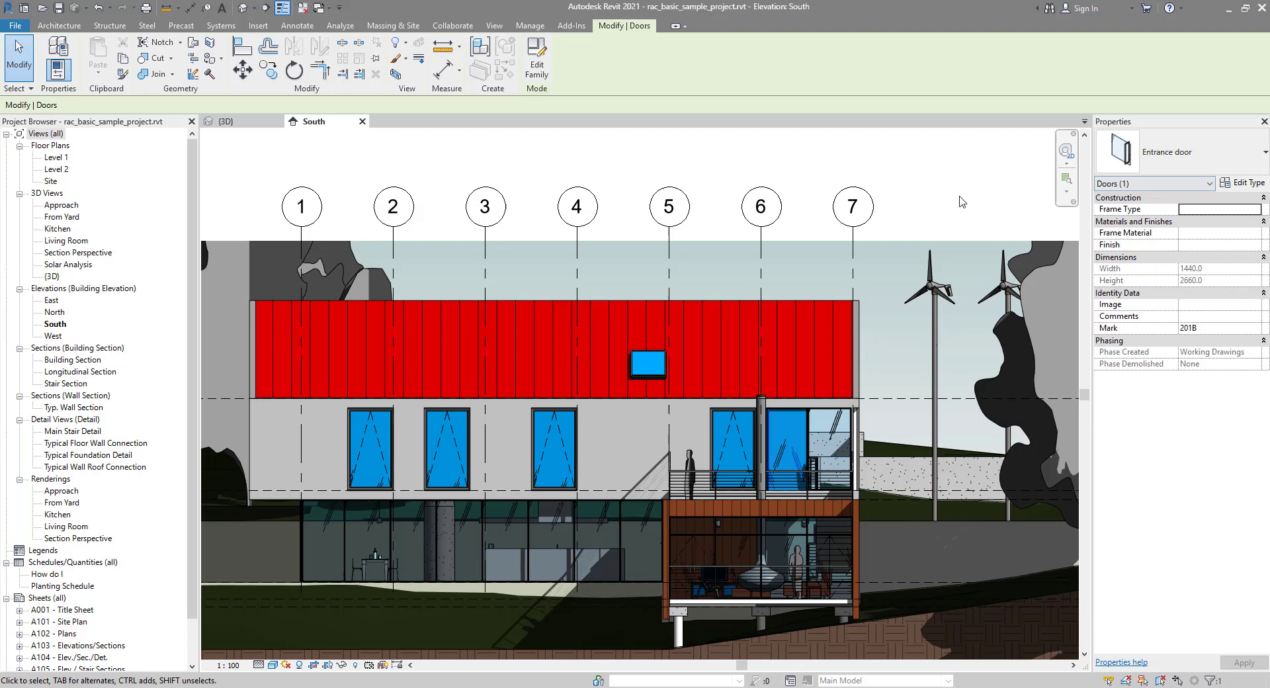
pyautogui.press('v')
pyautogui.press('g')
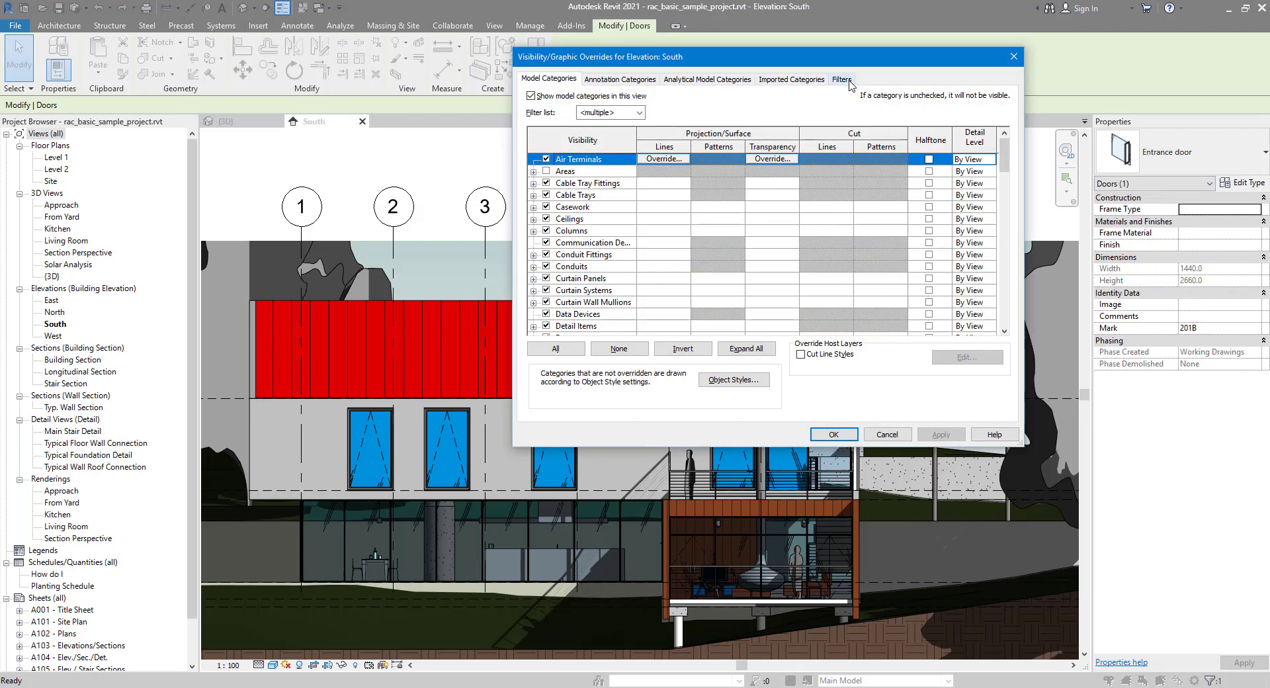
pyautogui.click(841, 80)
pyautogui.click(556, 328)
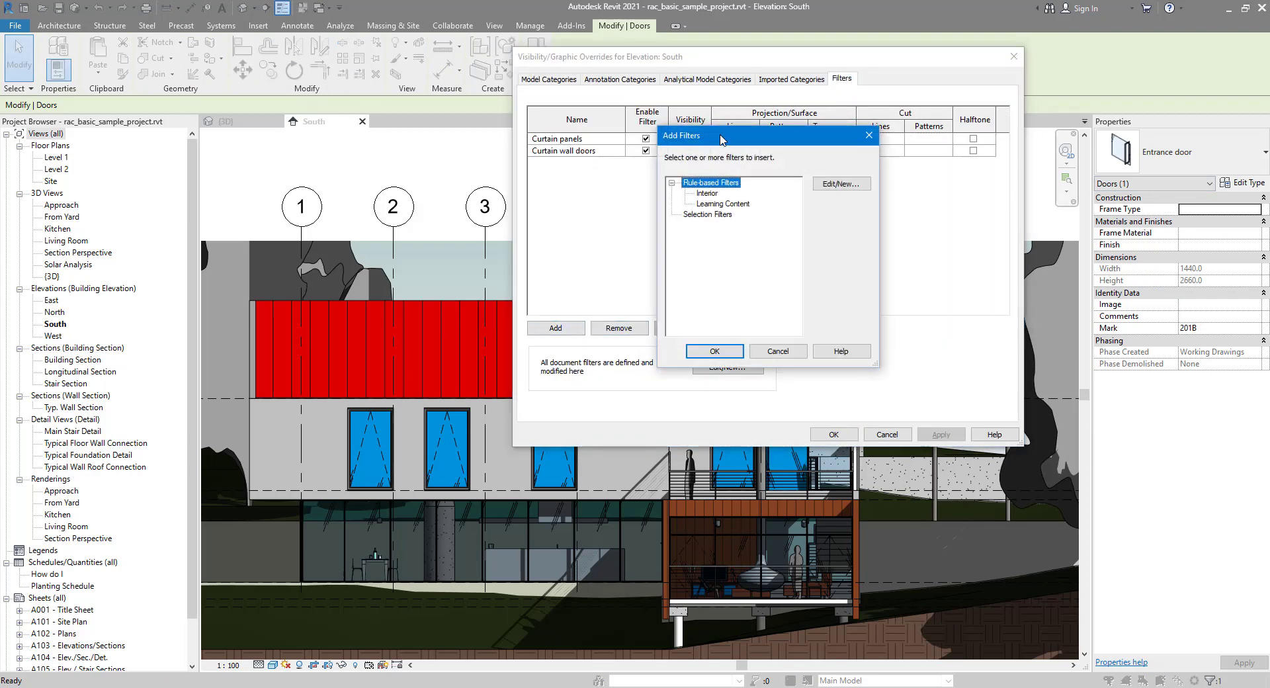
pyautogui.moveTo(721, 139); pyautogui.dragTo(754, 189)
pyautogui.click(875, 232)
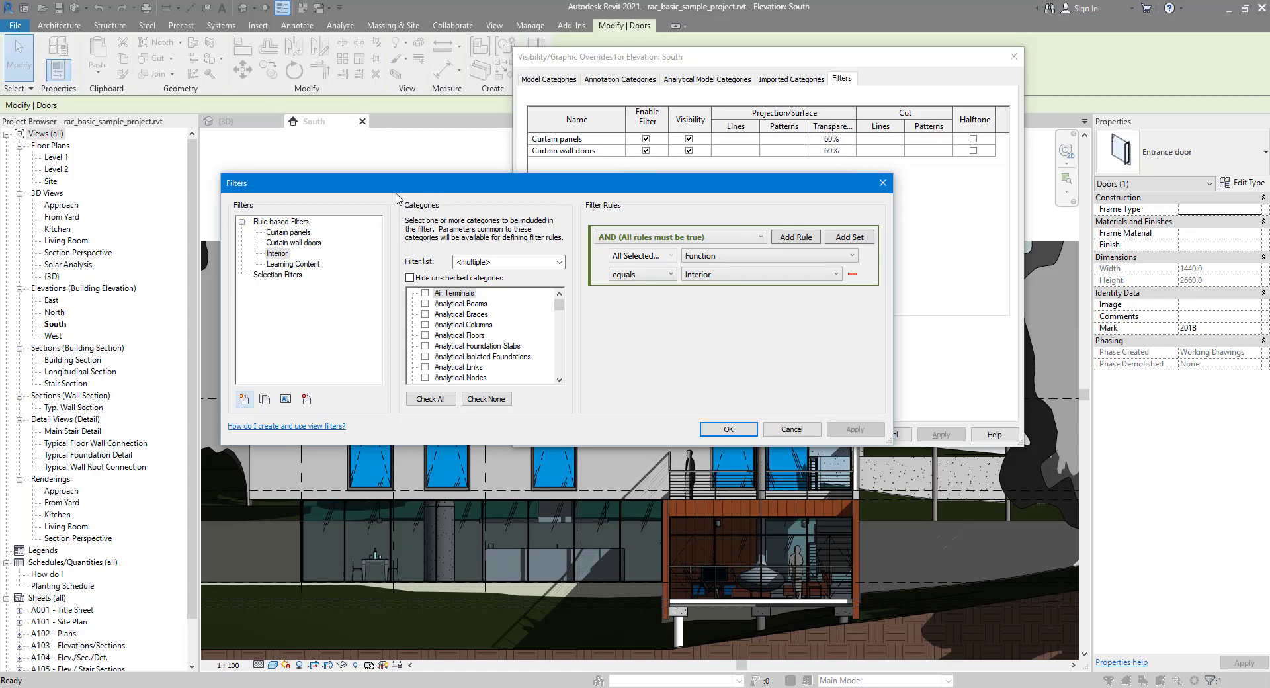
pyautogui.click(244, 399)
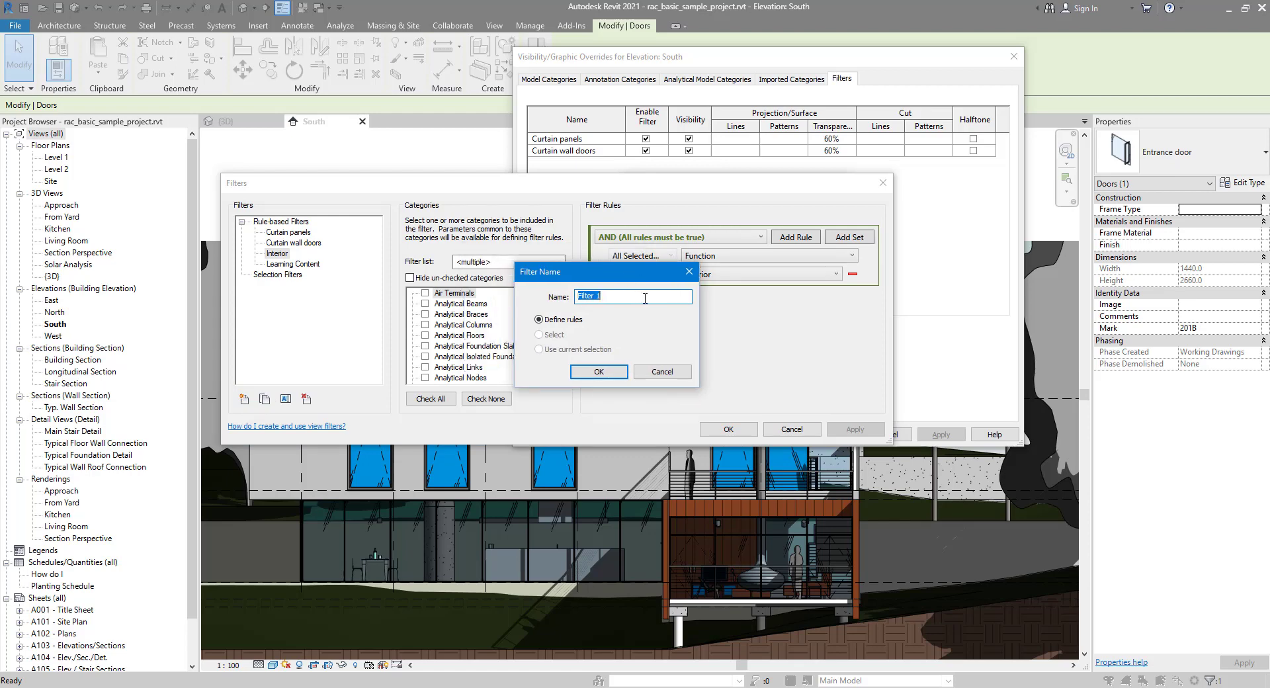
pyautogui.write('Curtain door 1')
pyautogui.press('Return')
# Step: Include the Doors category in the Curtain door 1 filter
pyautogui.scroll(-5, 466, 351)
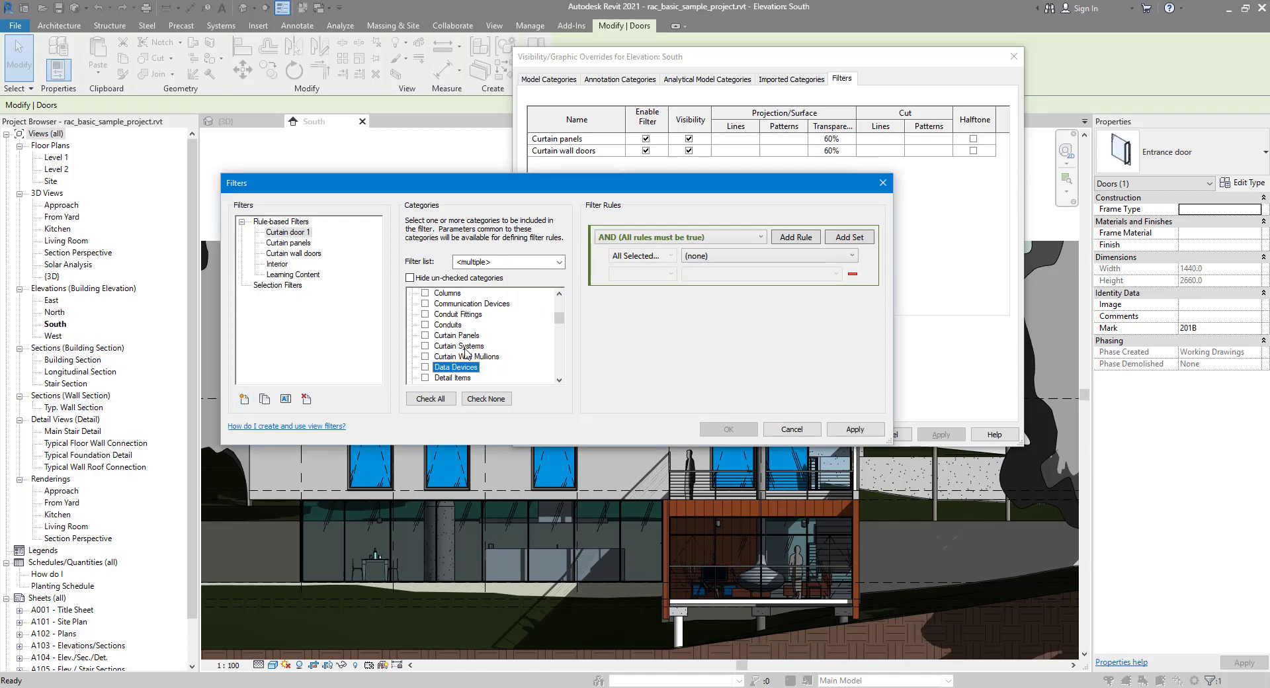
pyautogui.scroll(-1, 465, 352)
pyautogui.click(444, 368)
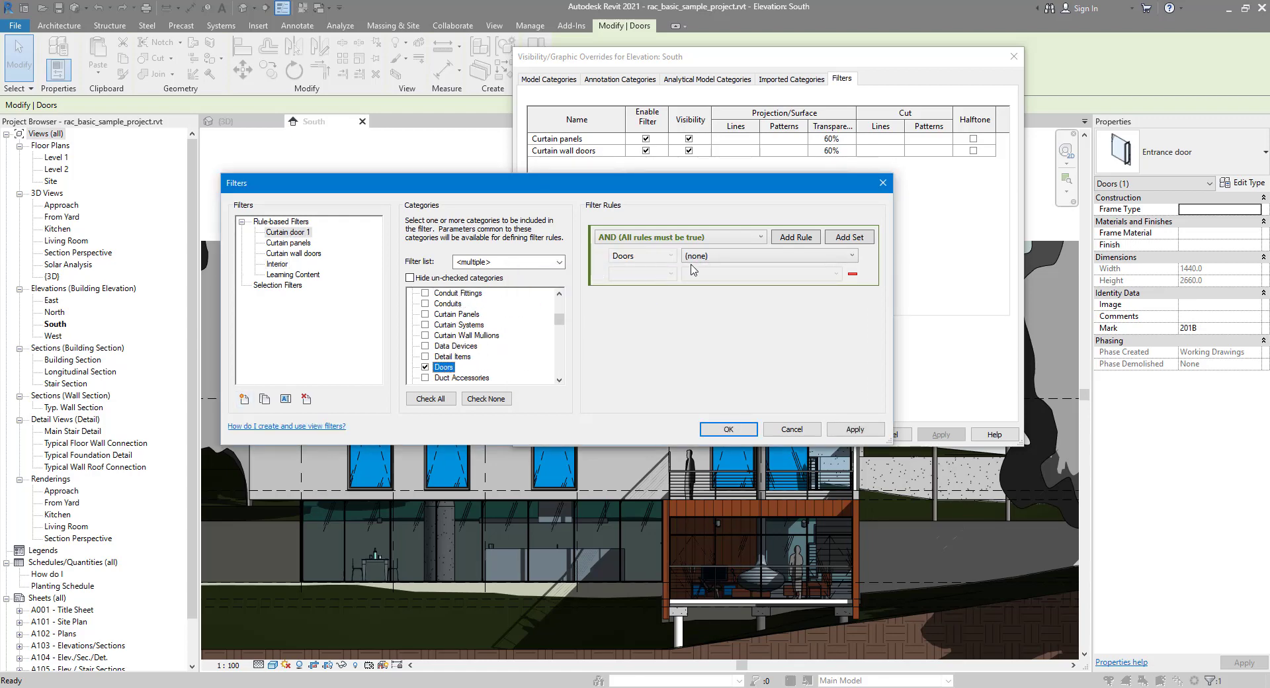
# Step: Define the Curtain door 1 rule as Family Name begins with "Entrance door" and accept the filter definition
pyautogui.click(754, 256)
pyautogui.scroll(-5, 754, 355)
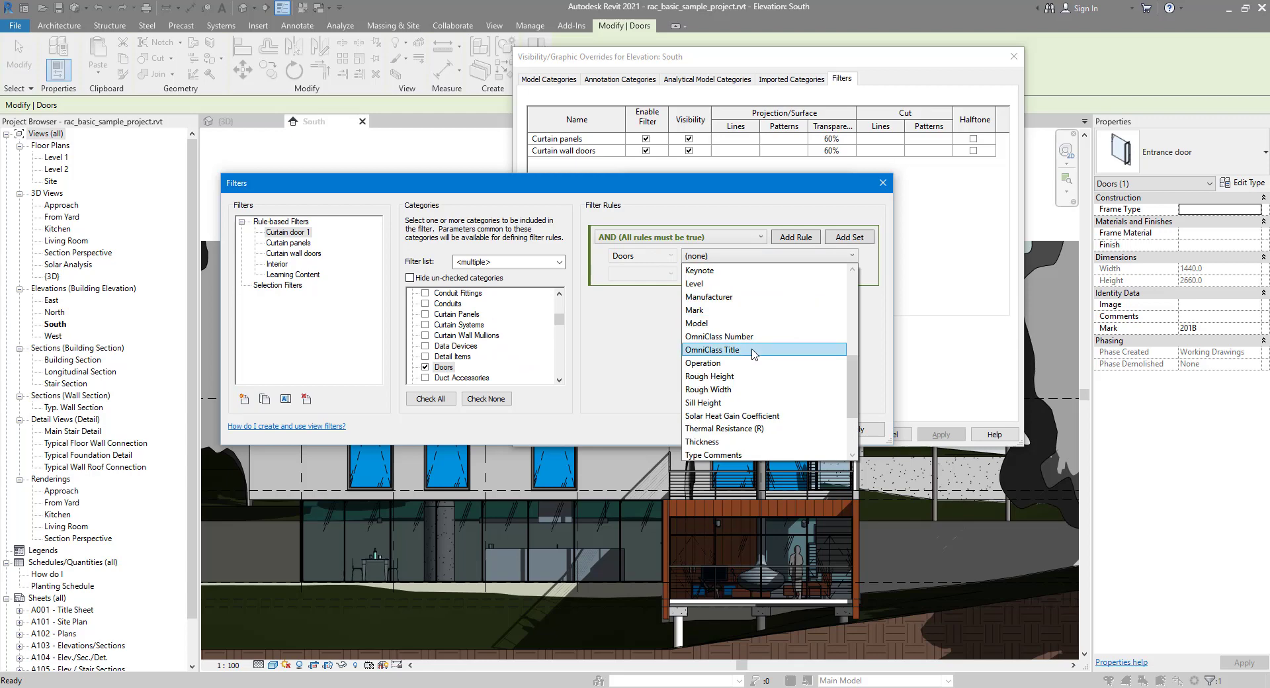
pyautogui.scroll(4, 750, 343)
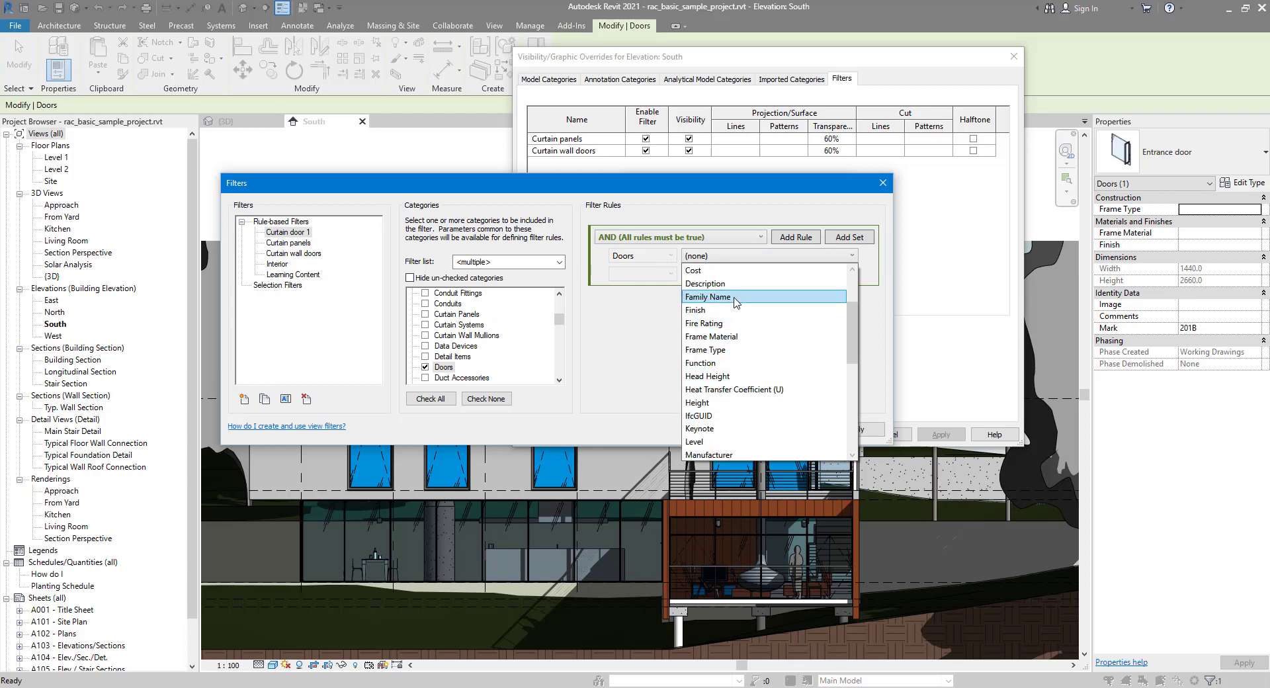
pyautogui.click(734, 297)
pyautogui.click(669, 274)
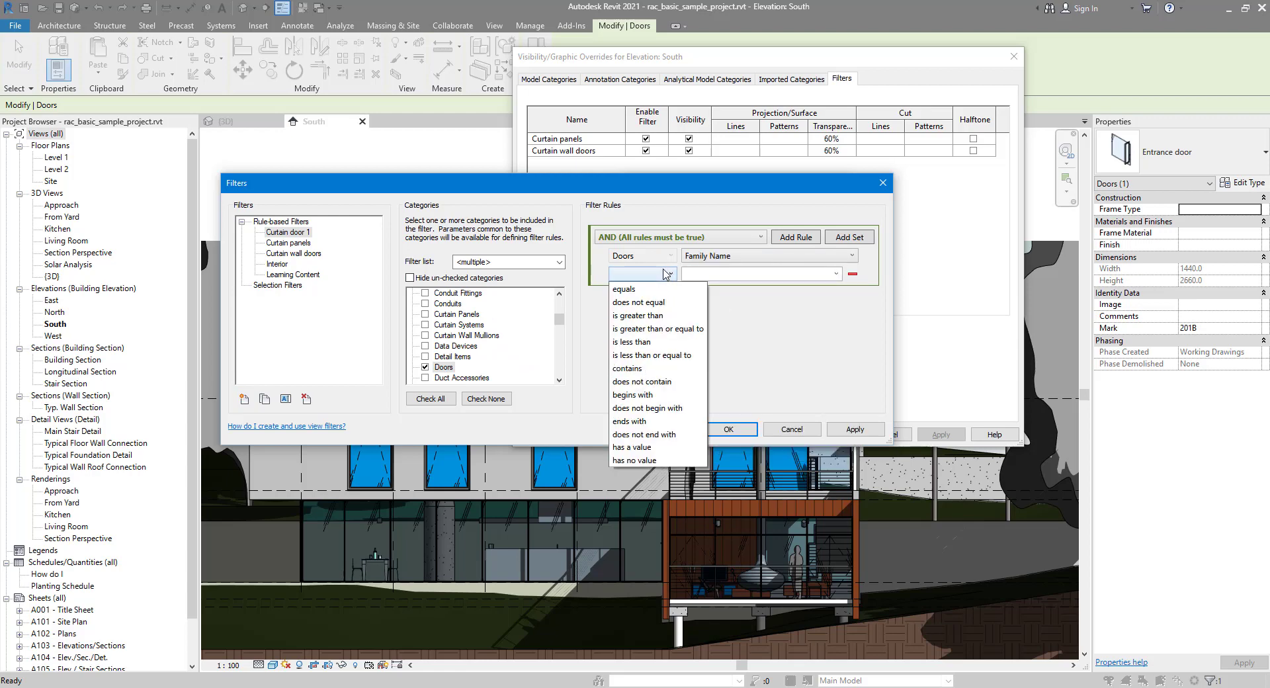
pyautogui.click(639, 394)
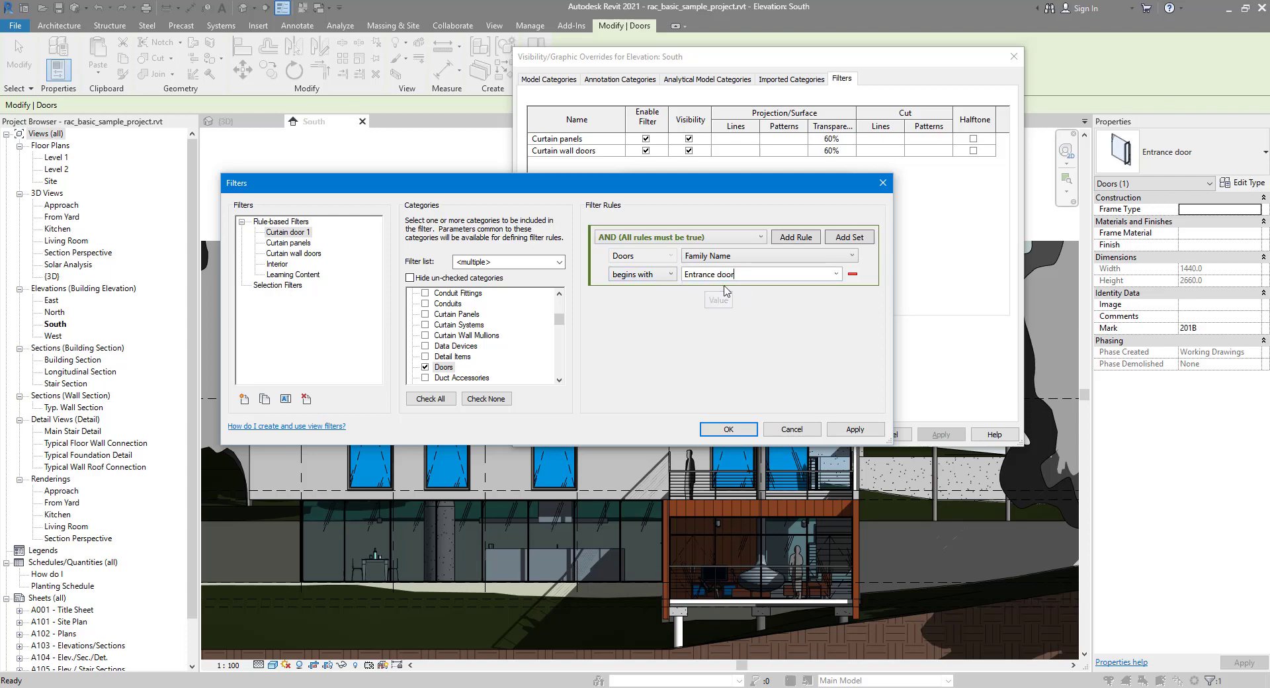
pyautogui.click(750, 275)
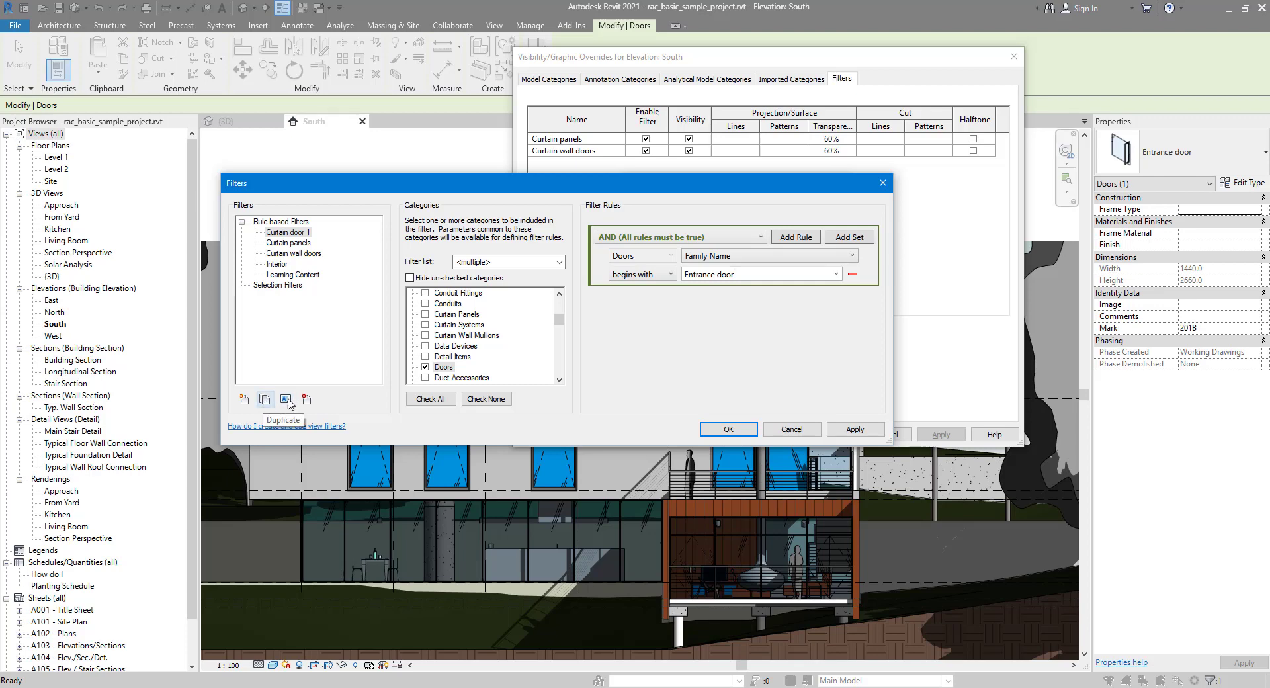
pyautogui.click(728, 428)
# Step: Add the Curtain door 1 filter to the South elevation and override its surface transparency to 80%
pyautogui.click(685, 243)
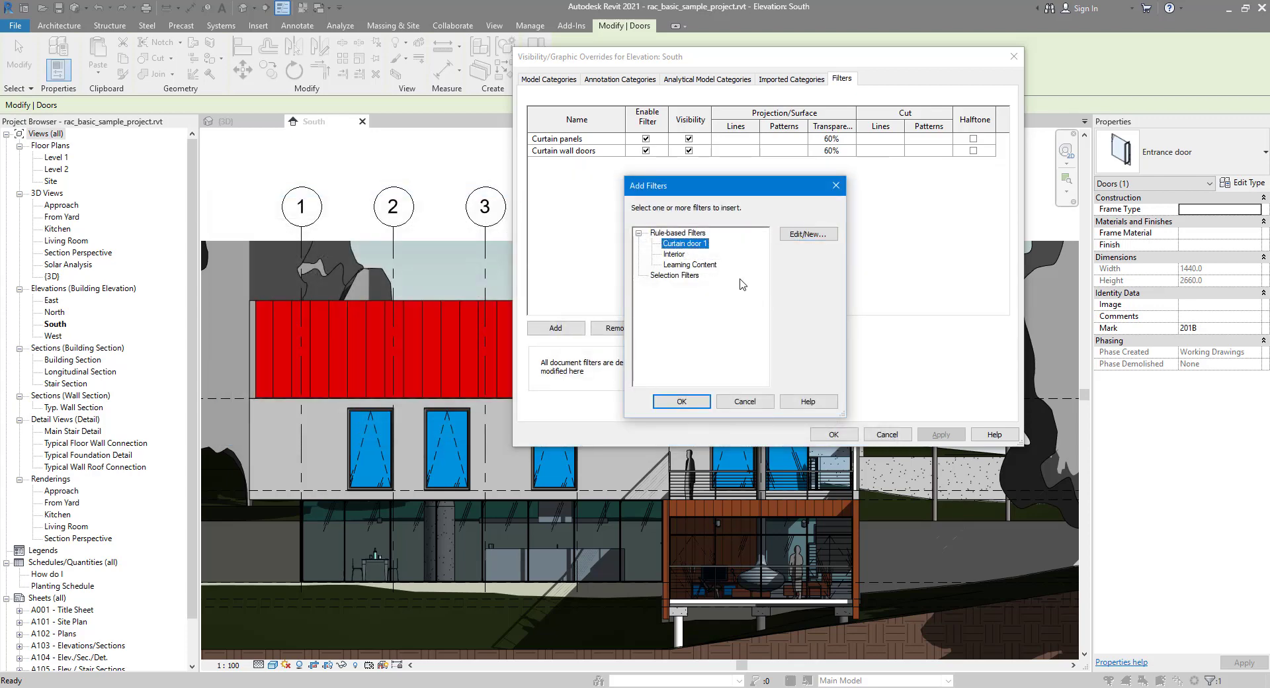
pyautogui.click(681, 401)
pyautogui.click(831, 150)
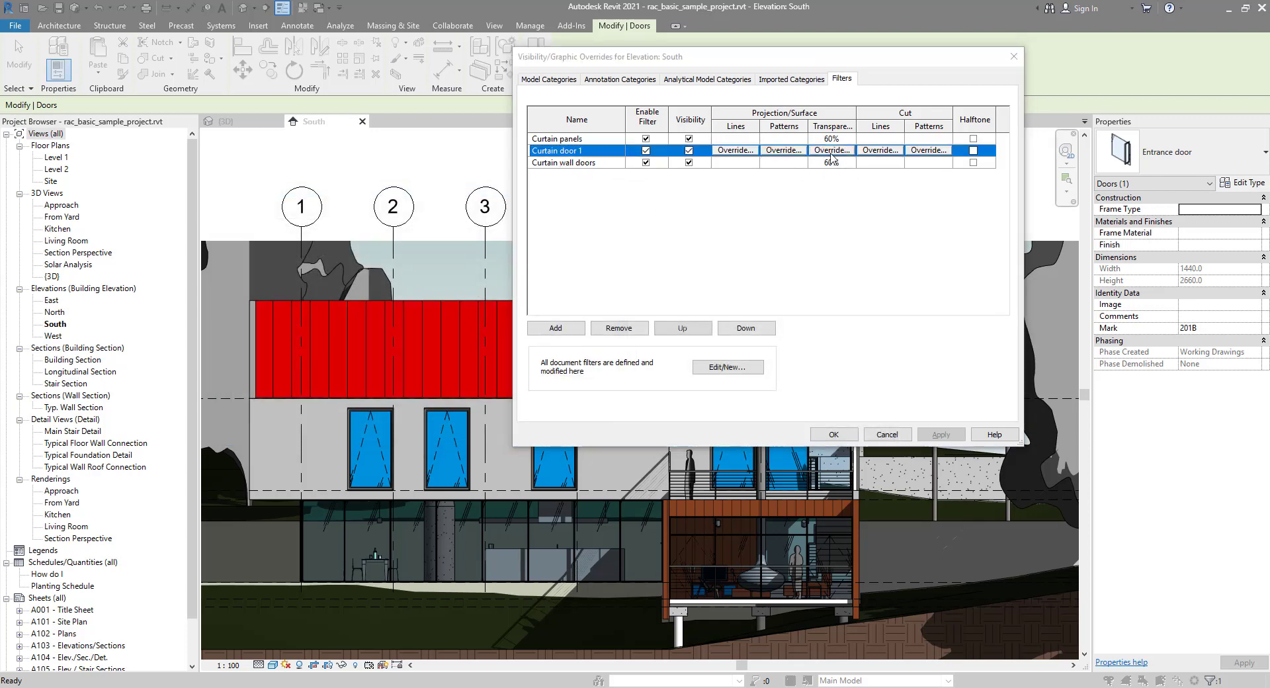
pyautogui.click(789, 250)
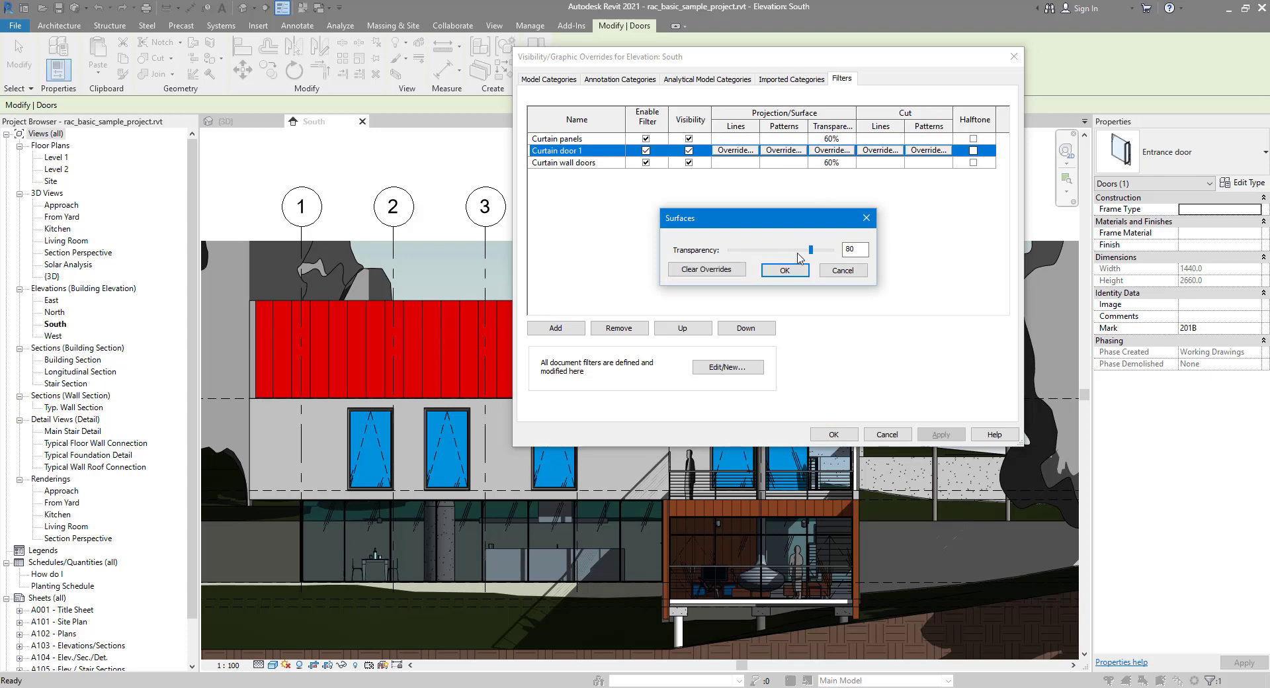
pyautogui.click(784, 270)
pyautogui.click(849, 436)
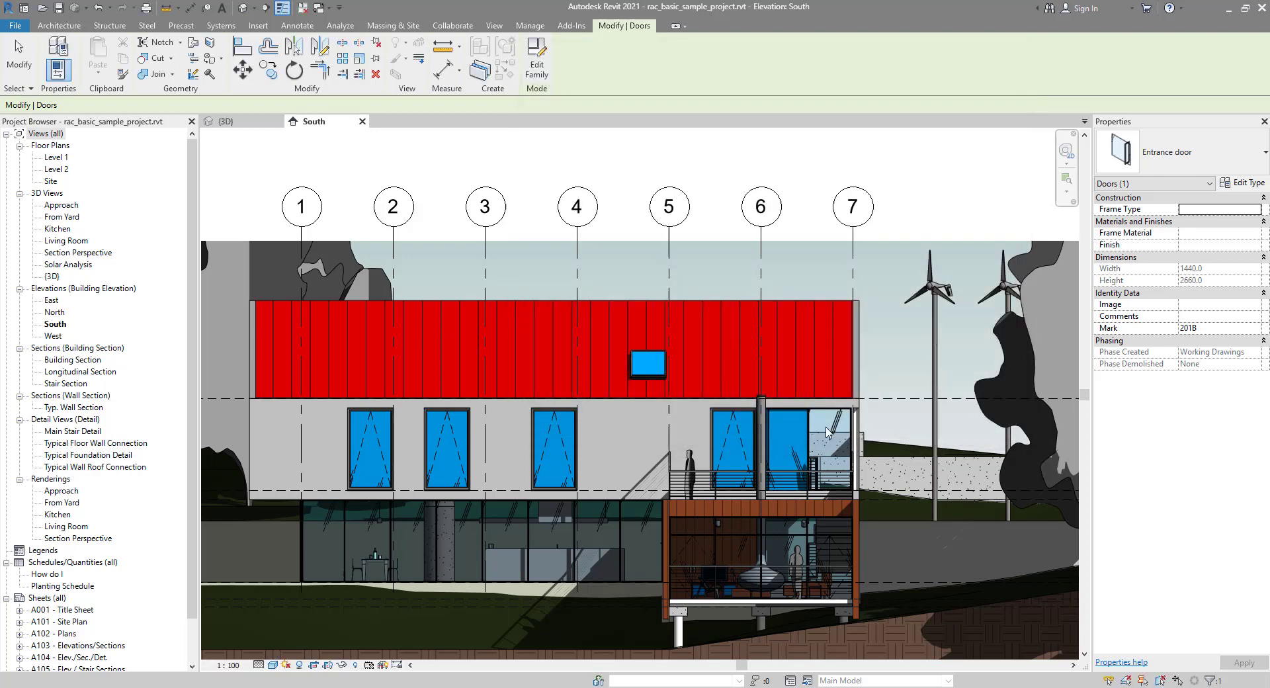
pyautogui.press('Escape')
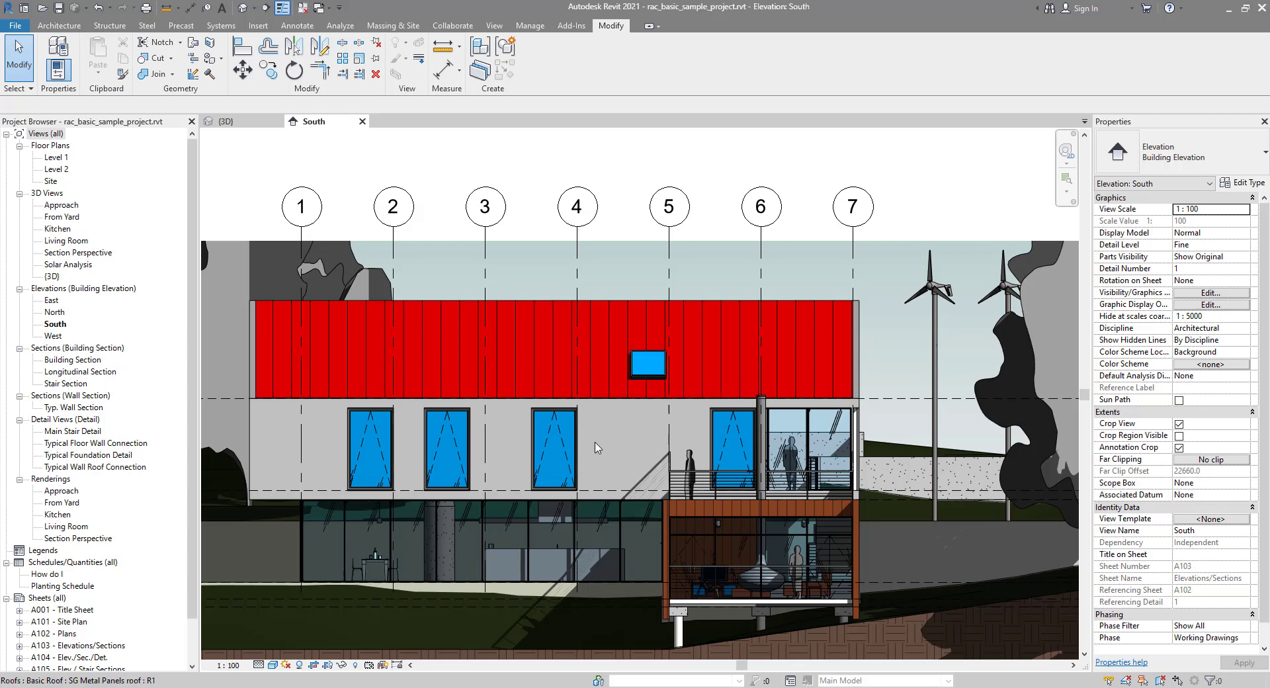
# Step: Select the upper-level window between grids 3 and 4 and open its Single Window family for editing
pyautogui.click(563, 431)
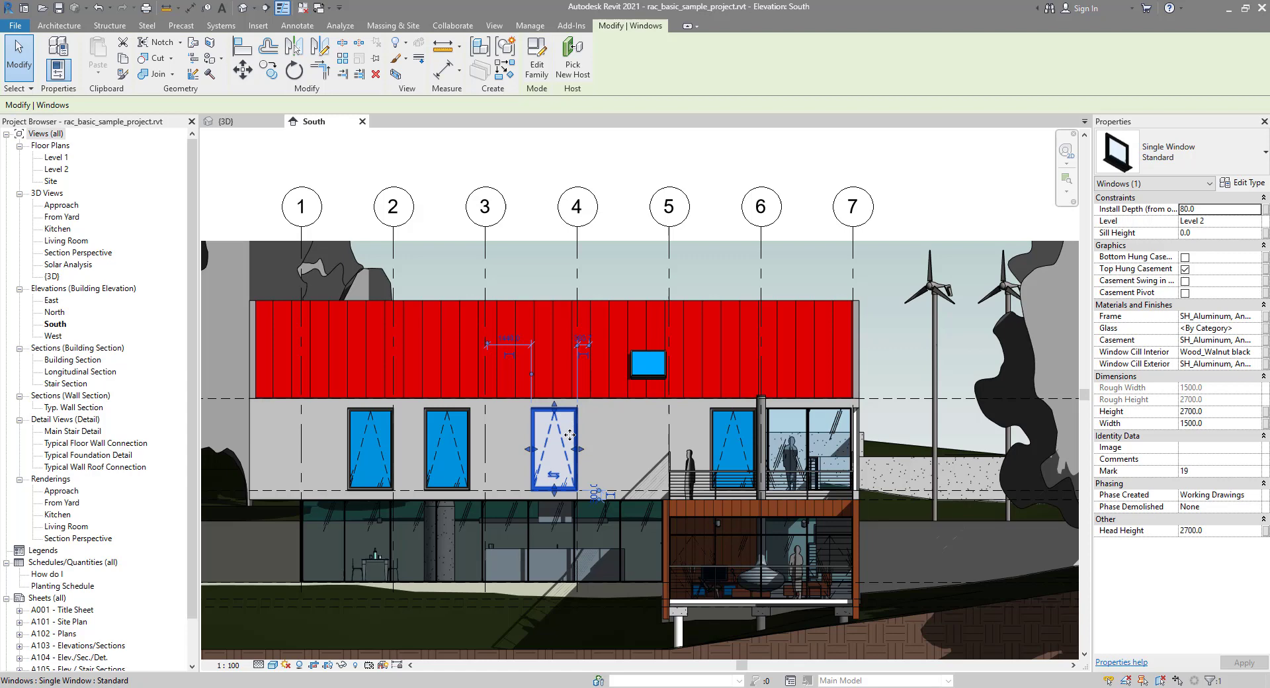
pyautogui.press('Escape')
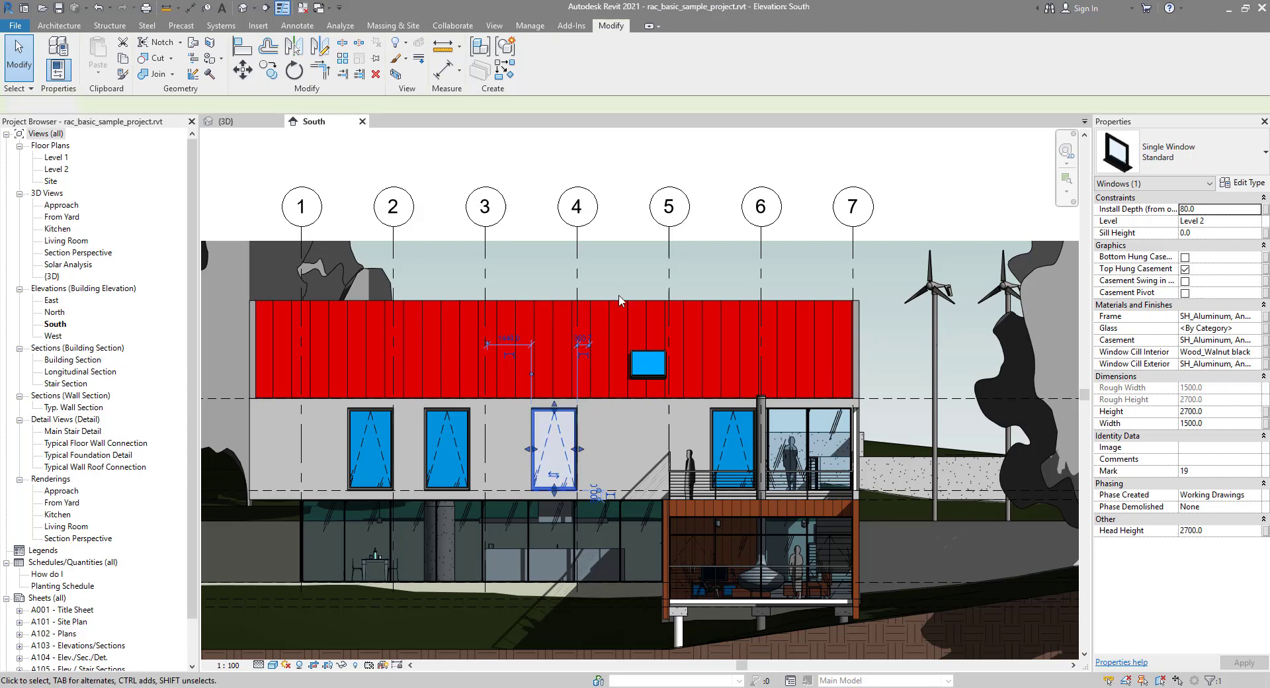
pyautogui.scroll(5, 566, 462)
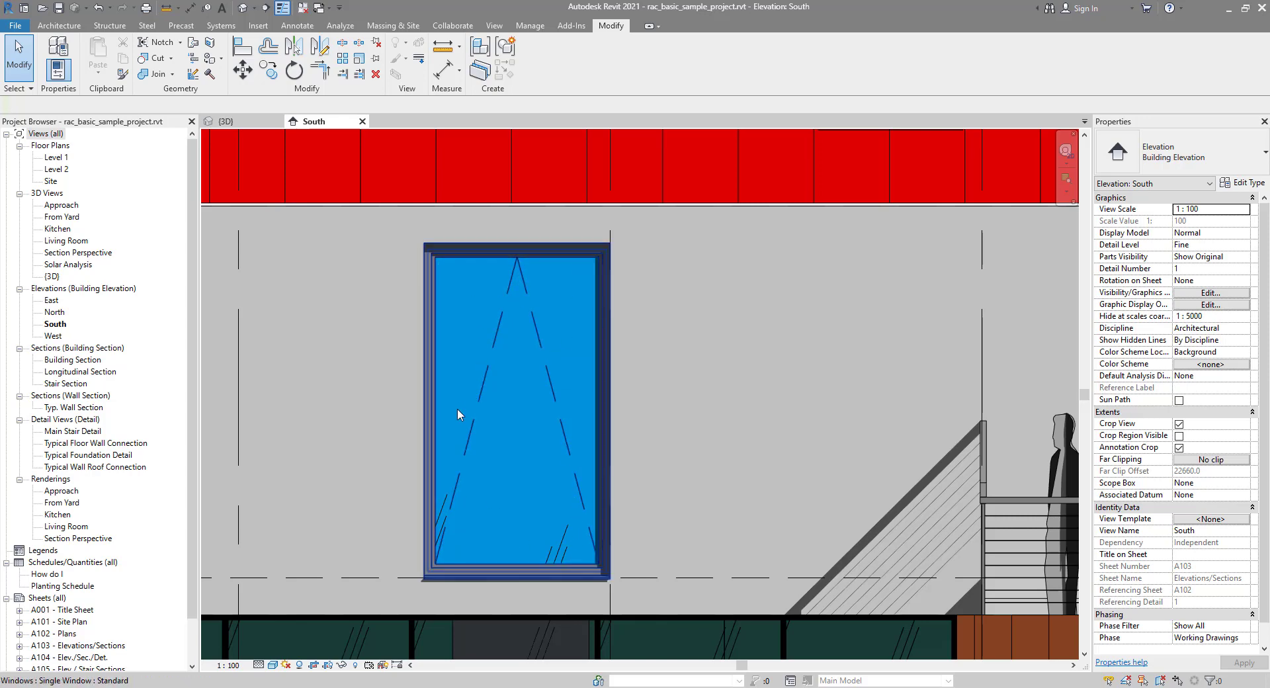
pyautogui.scroll(-3, 458, 407)
pyautogui.click(491, 355)
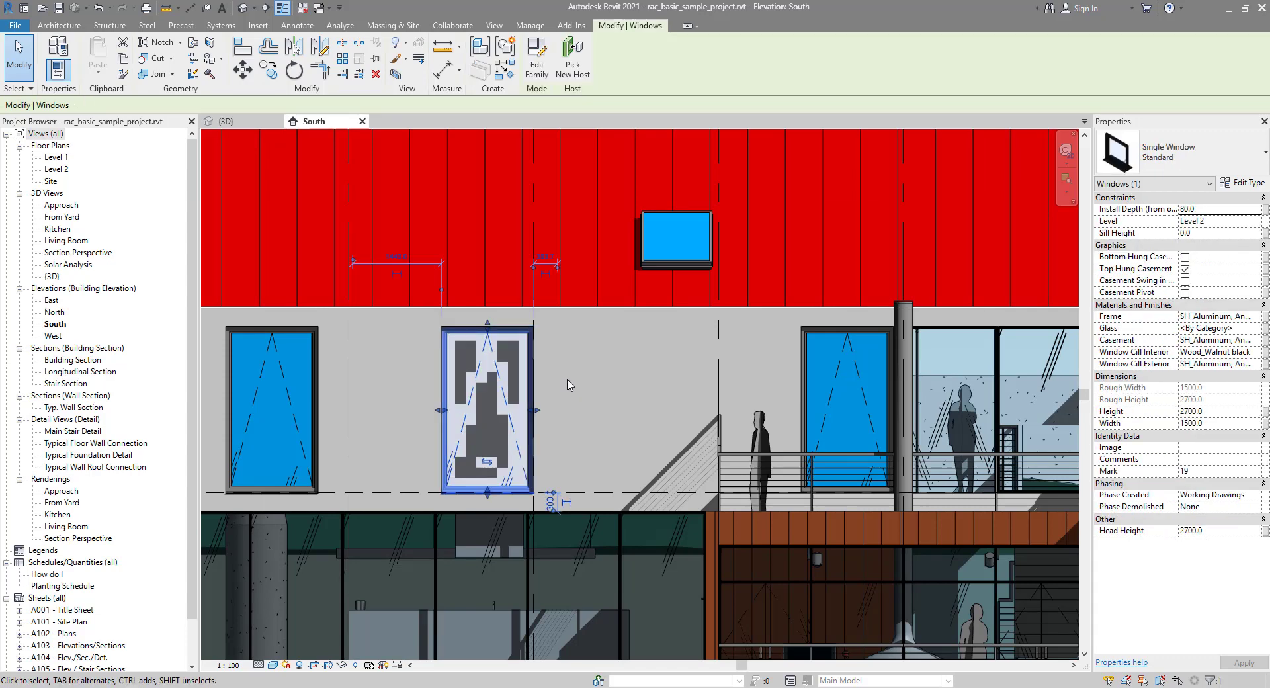
pyautogui.scroll(-3, 570, 385)
pyautogui.moveTo(571, 384); pyautogui.dragTo(588, 438, button='middle')
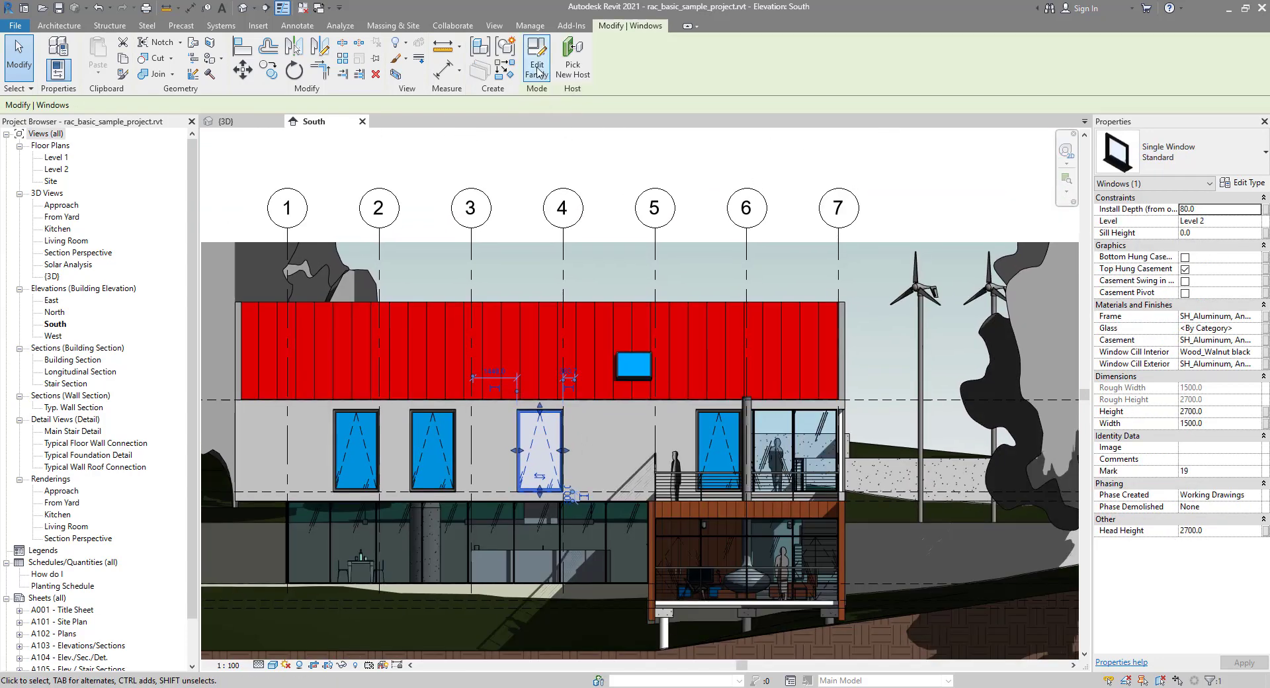
pyautogui.click(537, 70)
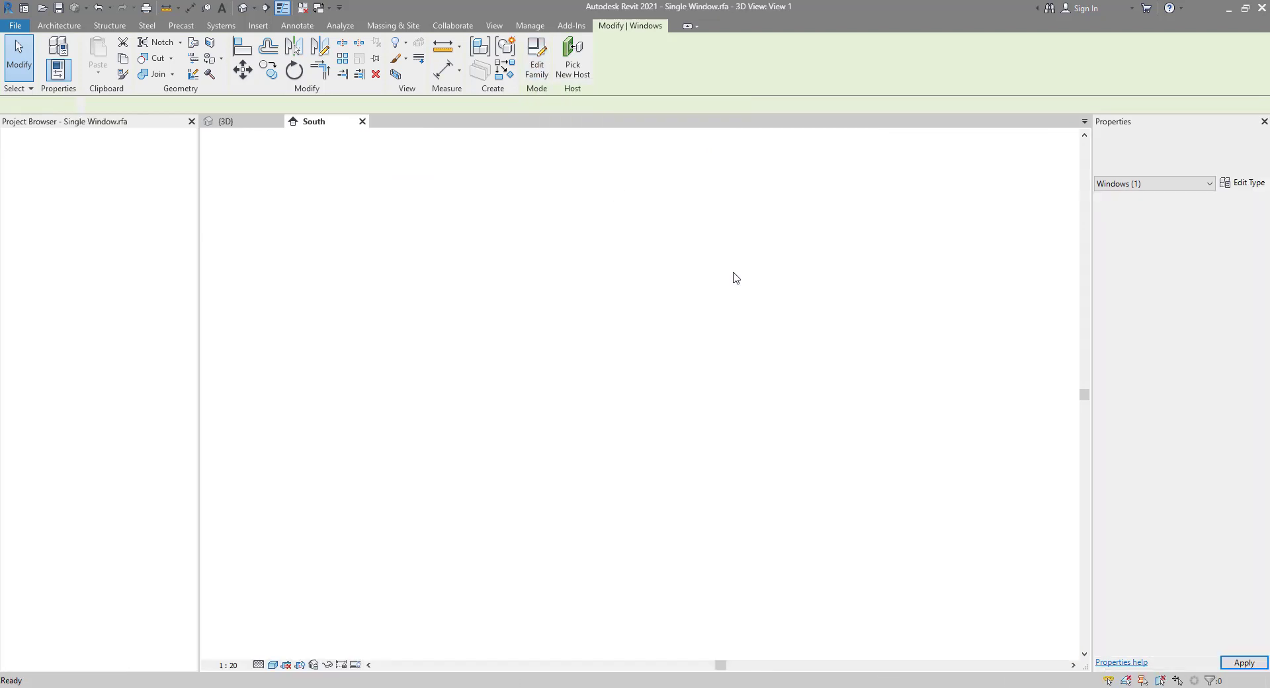
# Step: Switch the Single Window family's 3D view to the Hidden Line visual style
pyautogui.scroll(3, 569, 433)
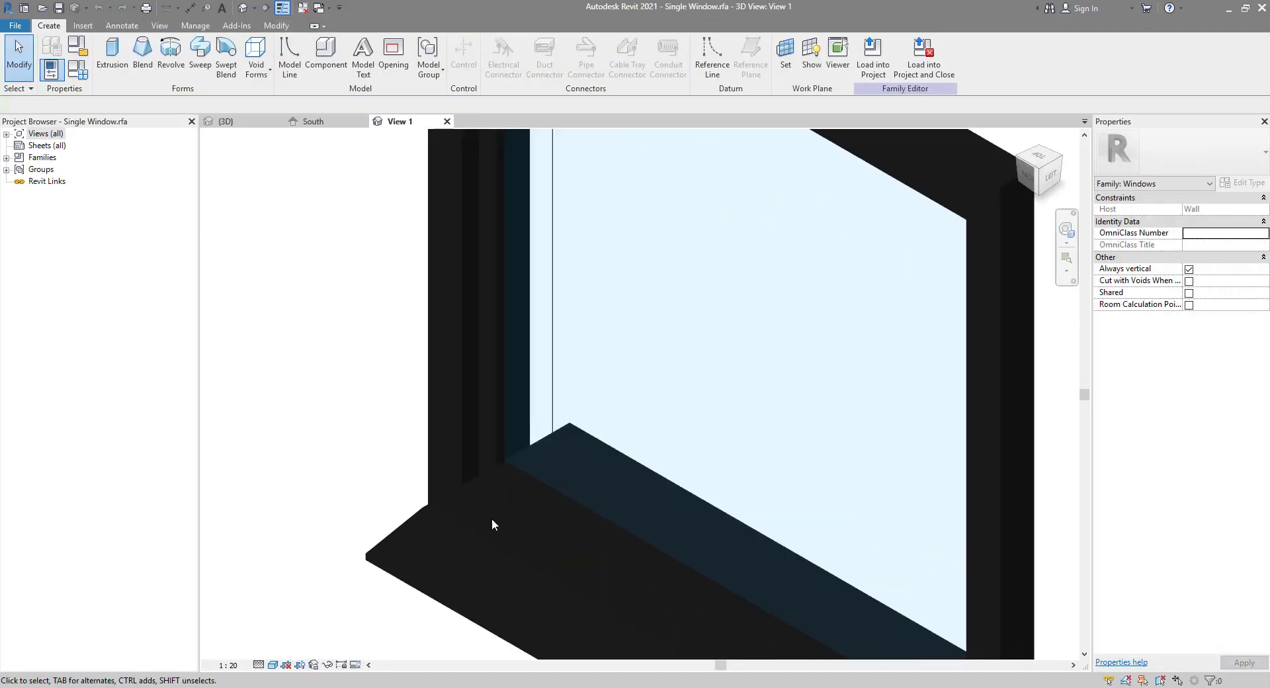
pyautogui.click(273, 665)
pyautogui.click(289, 611)
pyautogui.click(289, 611)
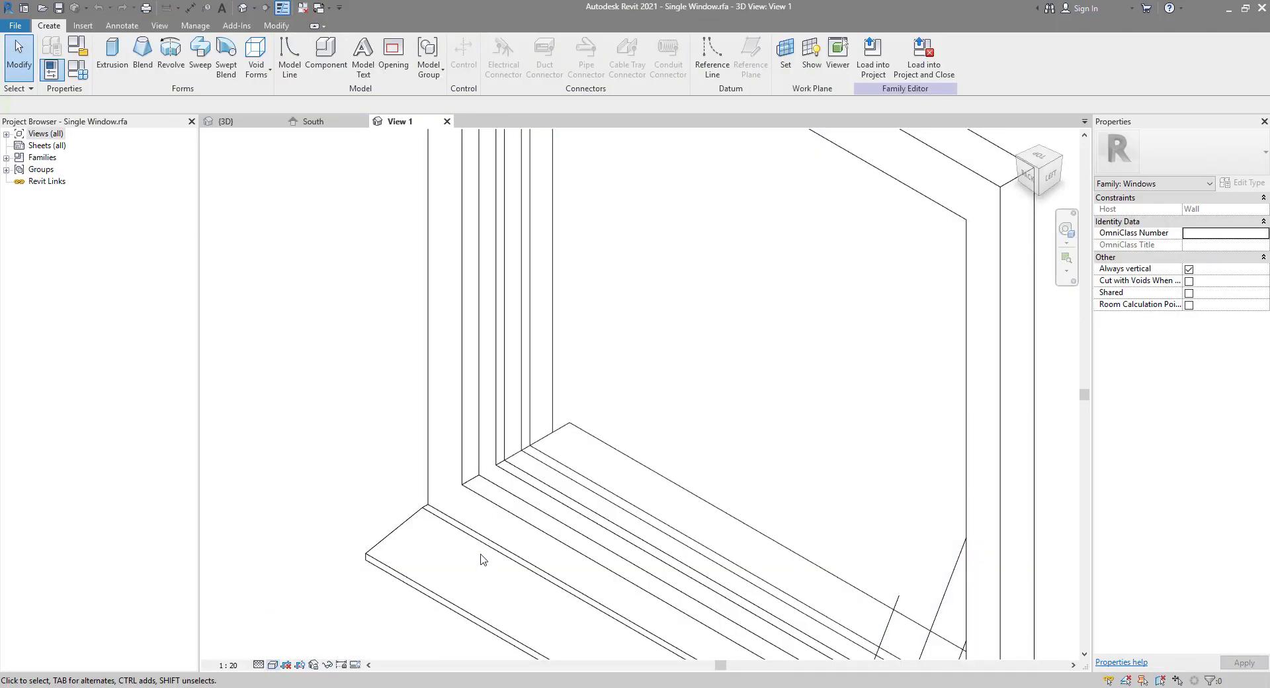
# Step: Select the window's glass extrusion and turn off its visibility at the Coarse detail level
pyautogui.click(531, 461)
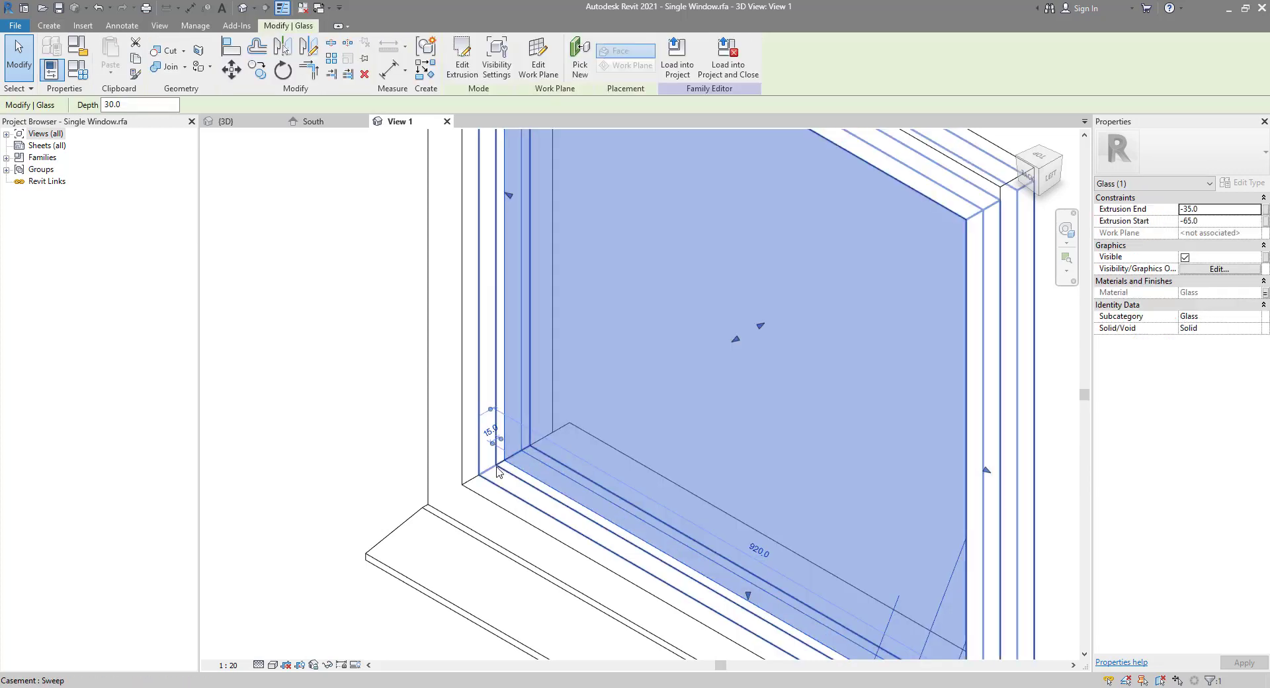
pyautogui.scroll(-4, 529, 461)
pyautogui.keyDown('shift'); pyautogui.moveTo(859, 474); pyautogui.dragTo(604, 483, button='middle'); pyautogui.keyUp('shift')
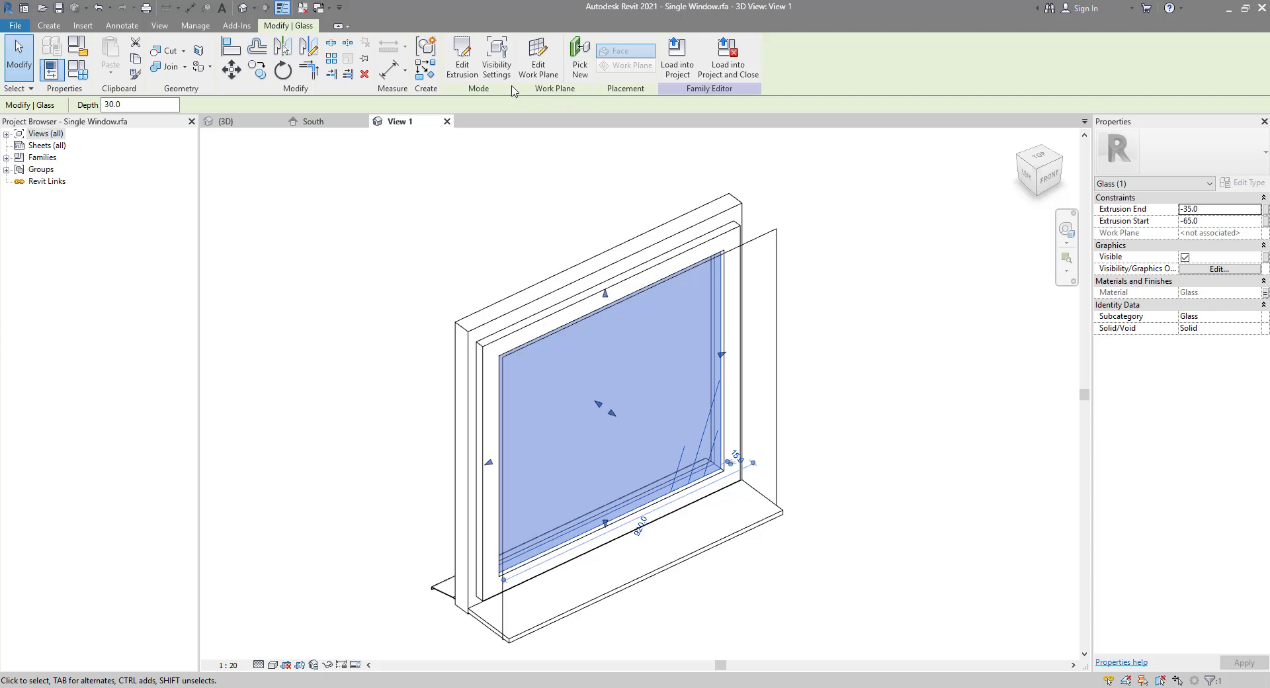
pyautogui.click(497, 58)
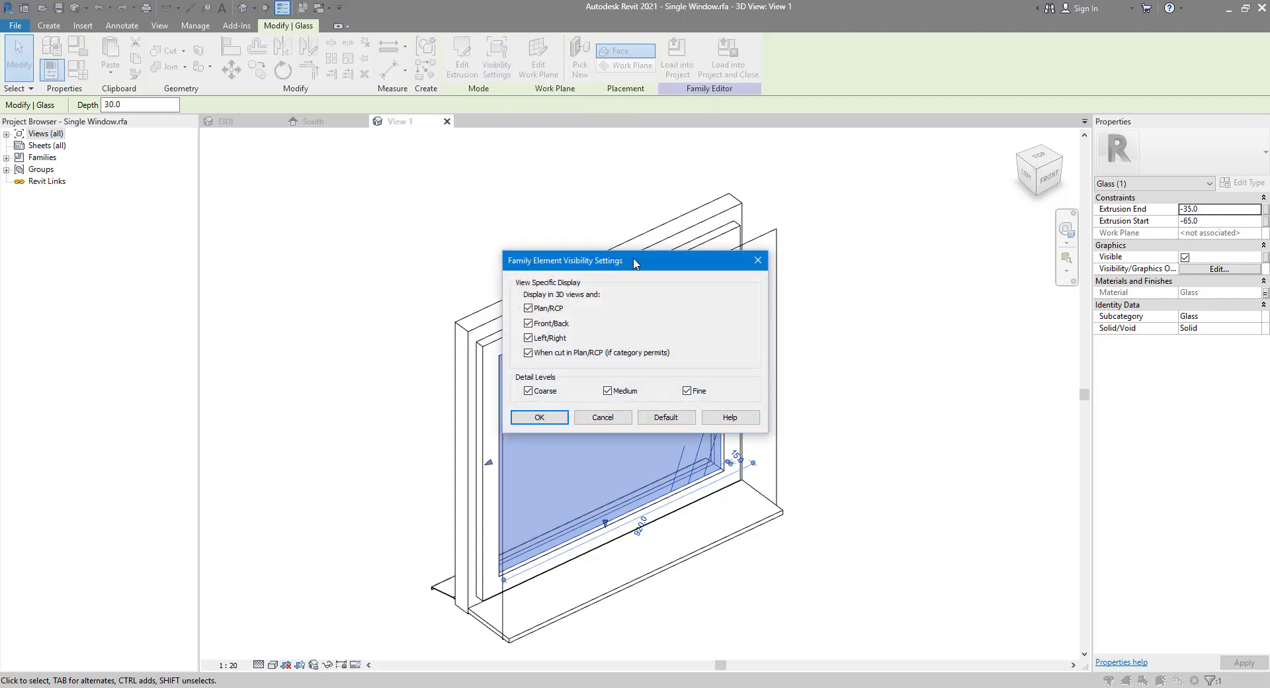
pyautogui.moveTo(635, 263); pyautogui.dragTo(825, 312)
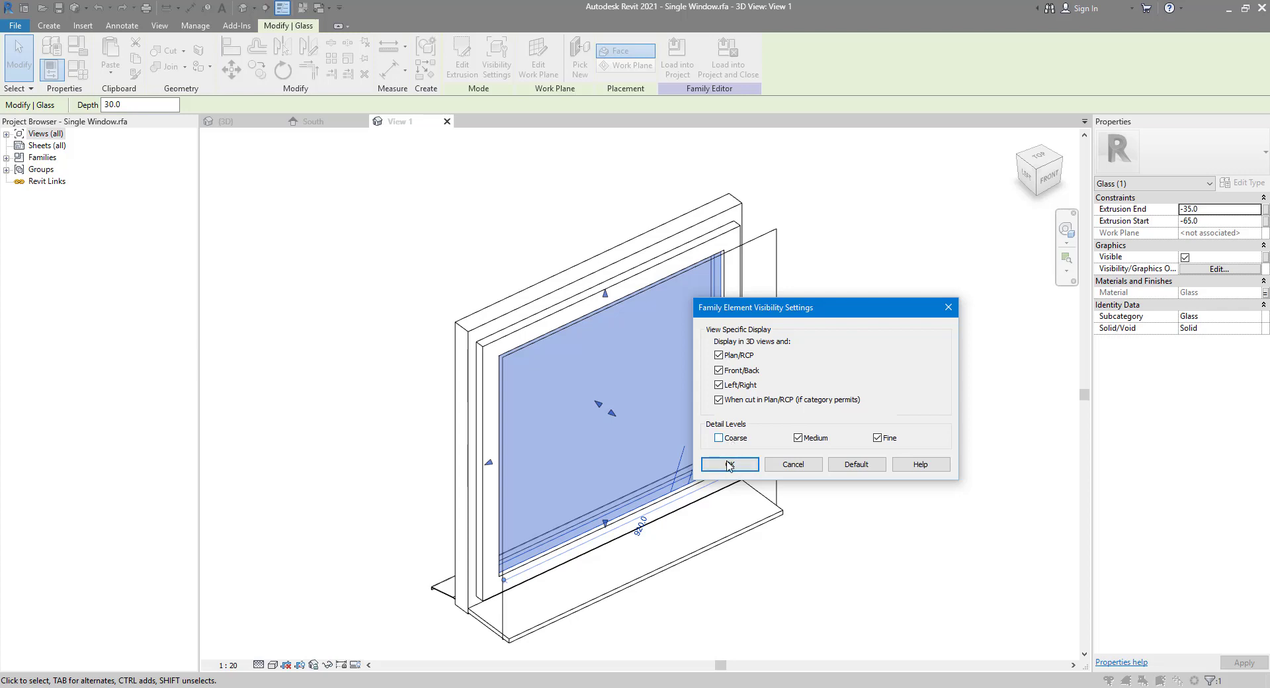
pyautogui.click(729, 465)
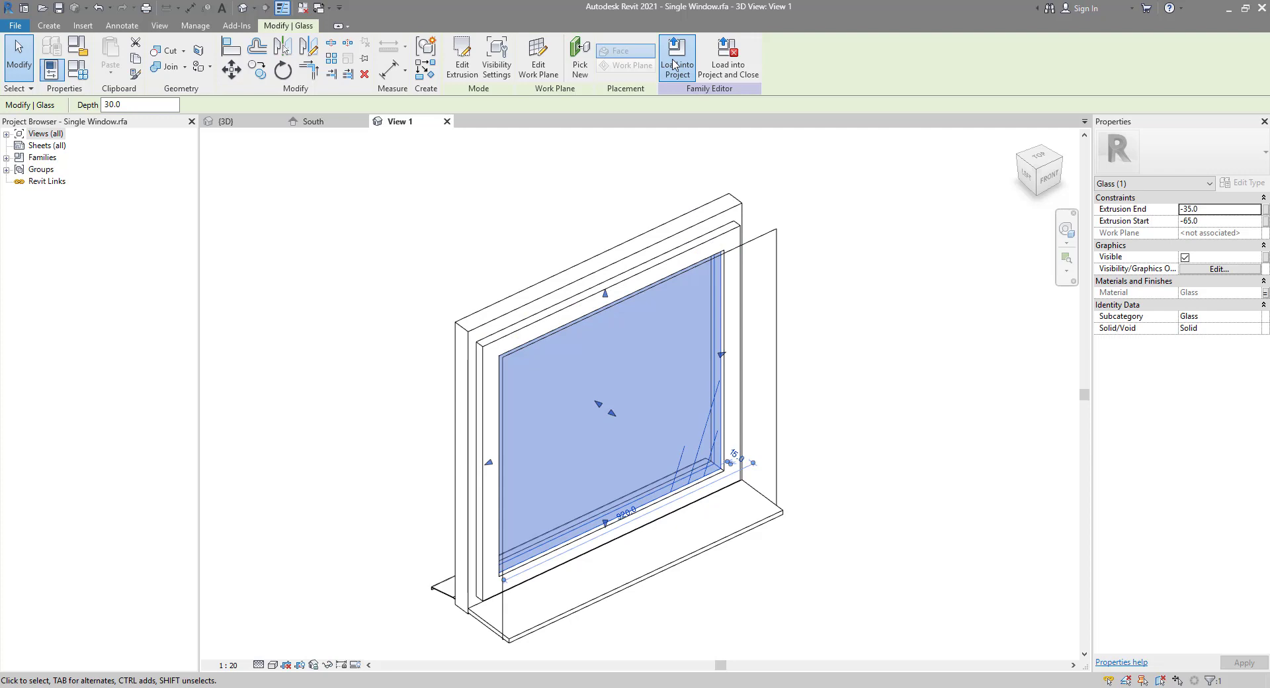
# Step: Load the window family into the project, overwriting the existing version, and set the South elevation's detail level to Coarse
pyautogui.click(675, 64)
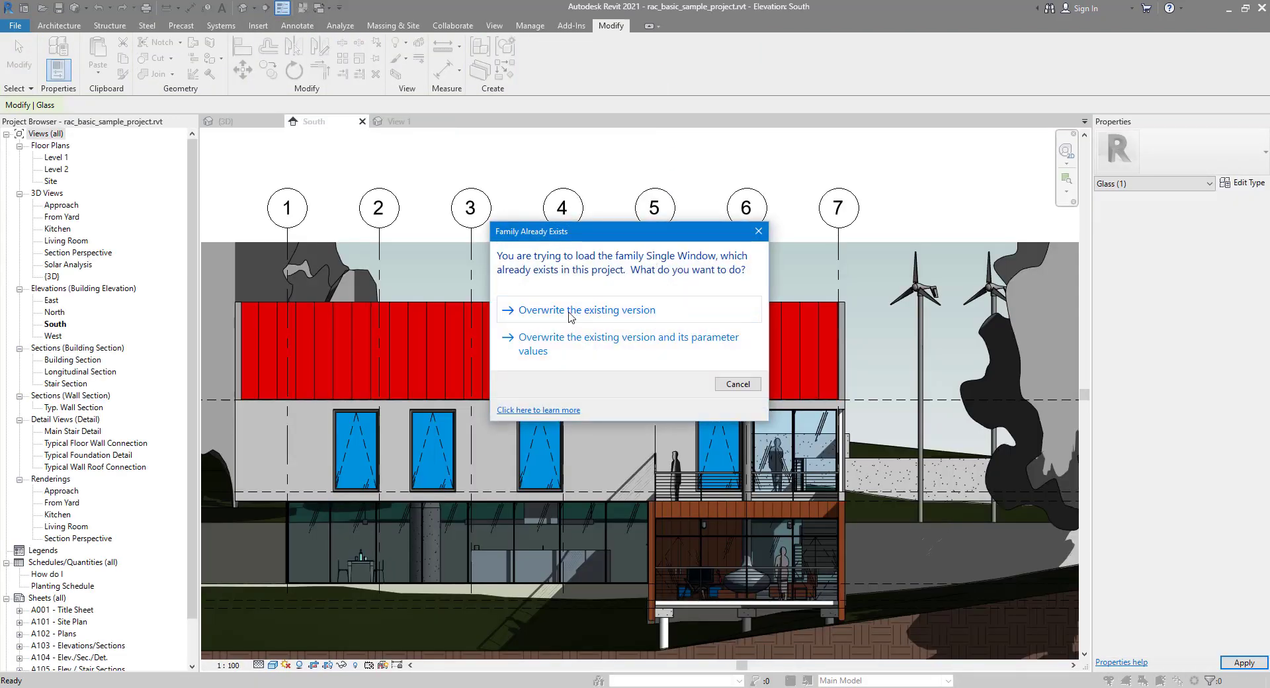
pyautogui.click(570, 316)
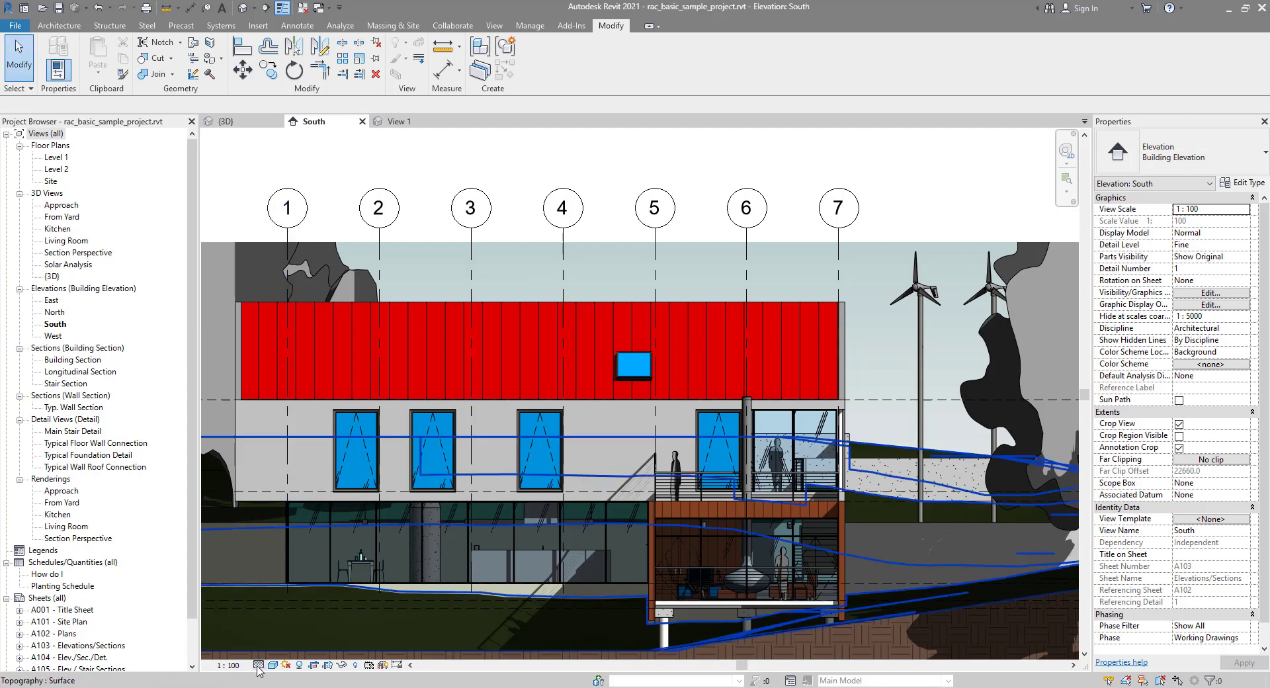
pyautogui.click(259, 665)
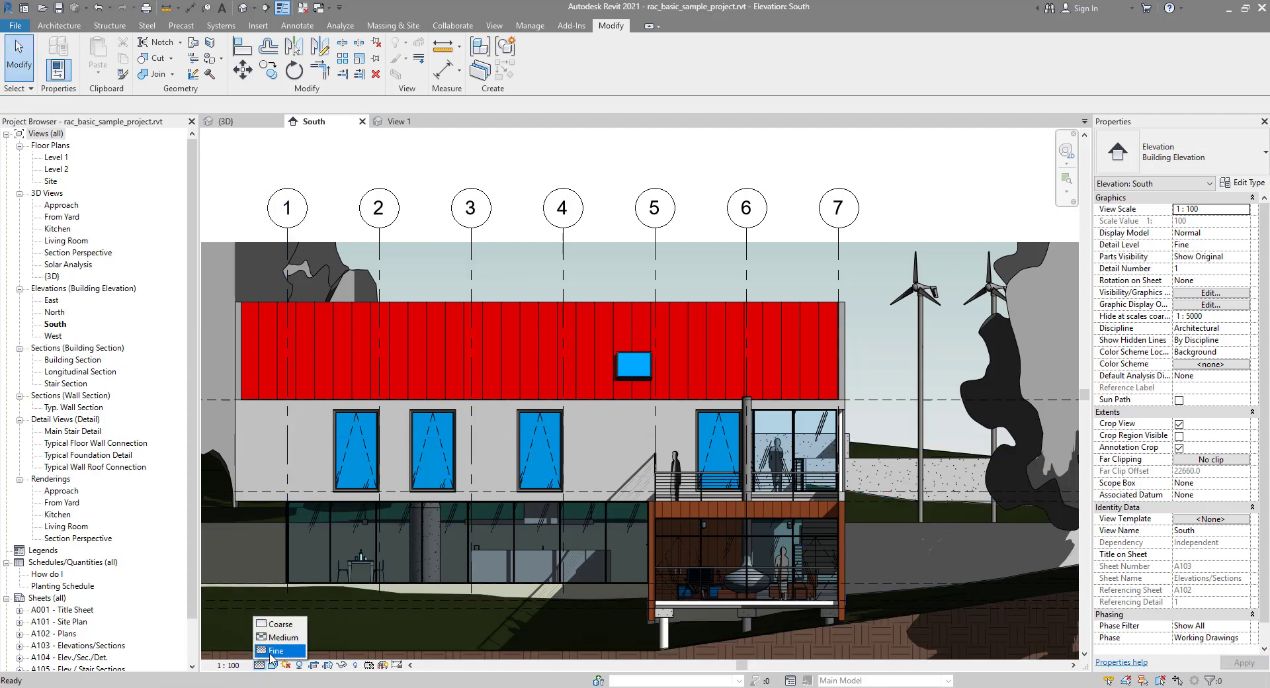
pyautogui.click(295, 625)
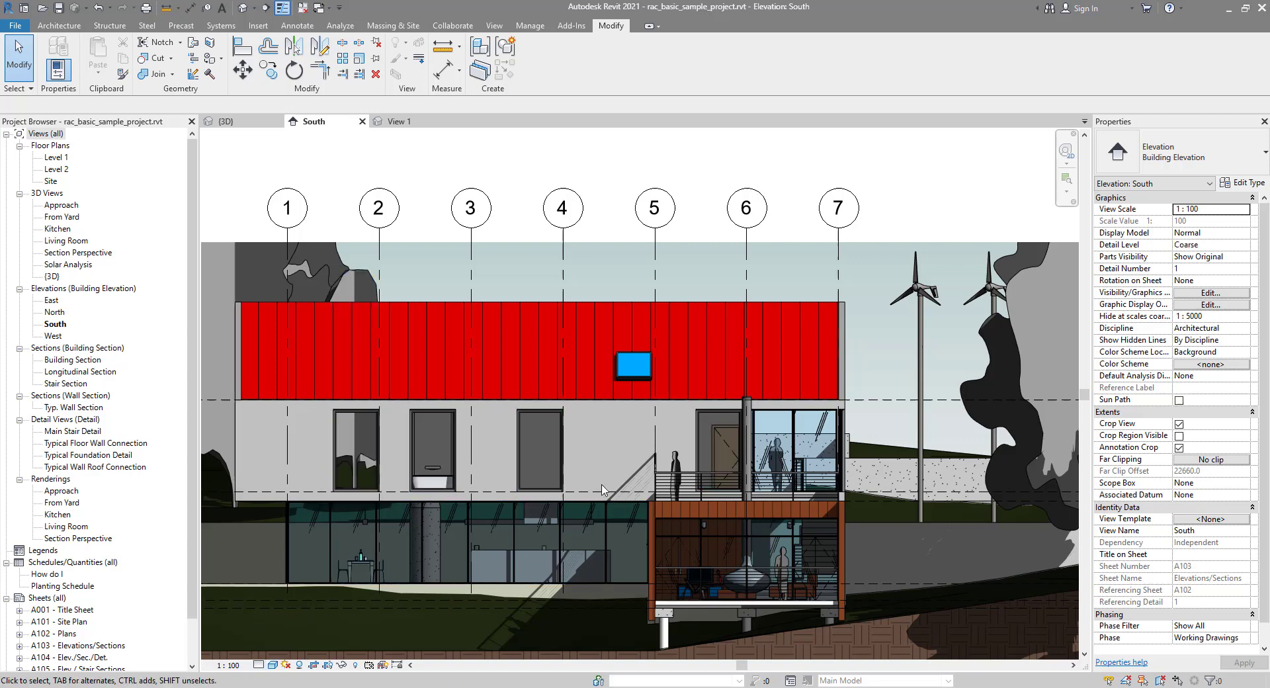
# Step: Select the roof skylight in the South elevation and open its M_Skylight family for editing
pyautogui.click(657, 371)
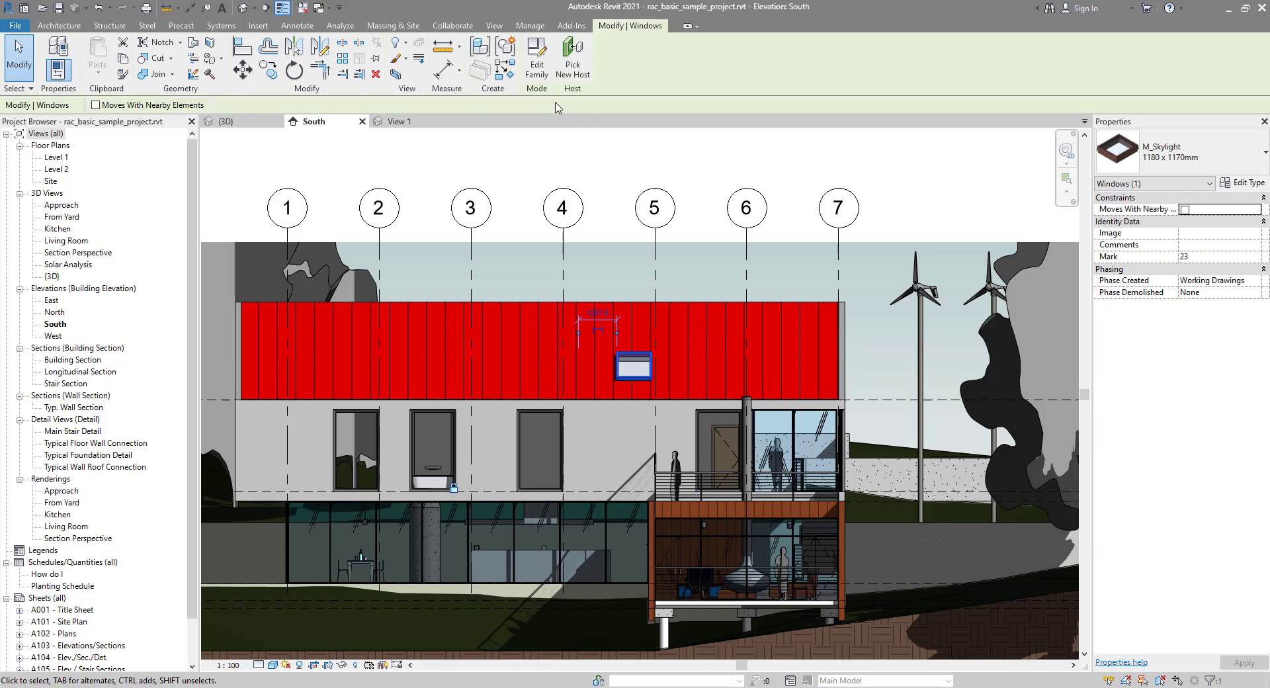
pyautogui.click(536, 63)
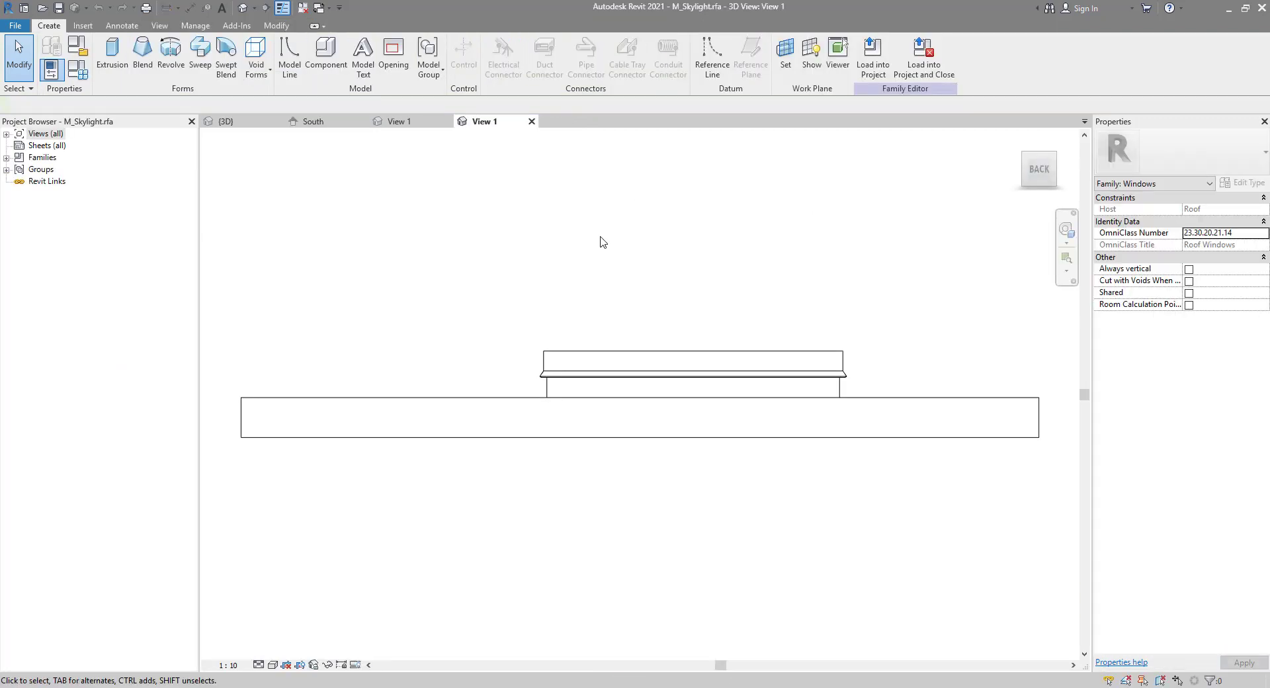
pyautogui.keyDown('shift'); pyautogui.moveTo(543, 241); pyautogui.dragTo(556, 454, button='middle'); pyautogui.keyUp('shift')
pyautogui.scroll(6, 751, 216)
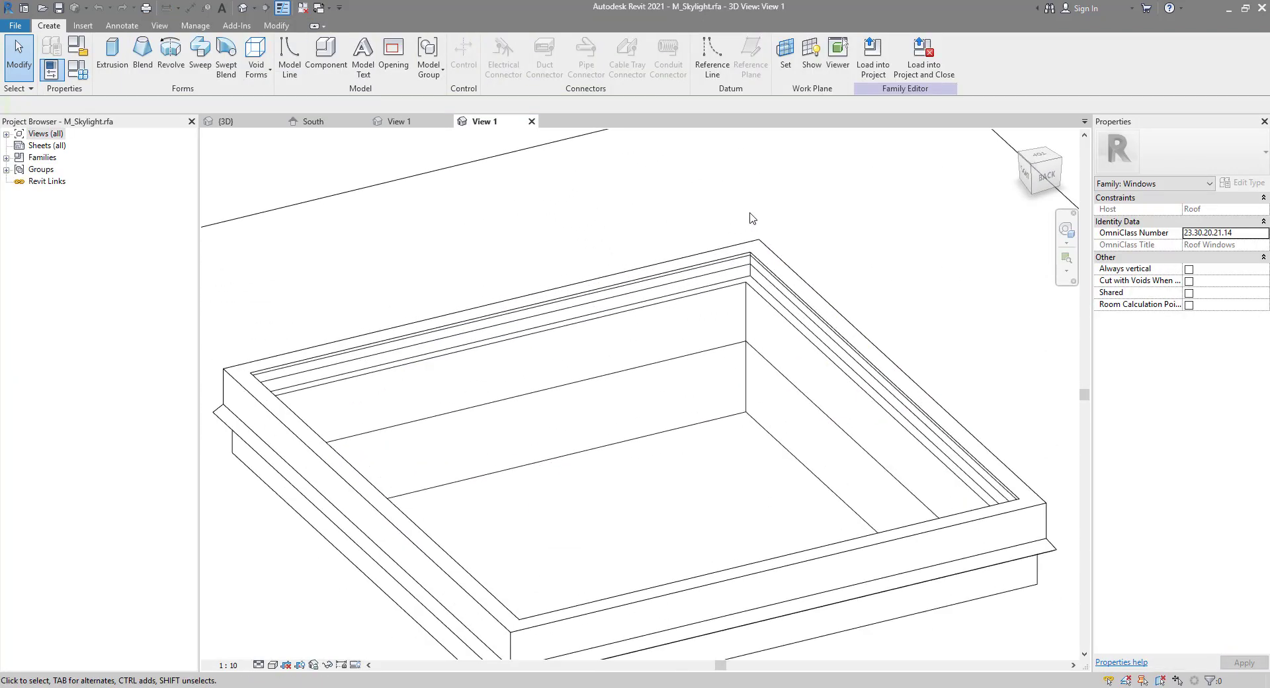
# Step: Select the skylight's glass extrusion and turn off its visibility at the Coarse detail level
pyautogui.click(749, 280)
pyautogui.scroll(-5, 681, 221)
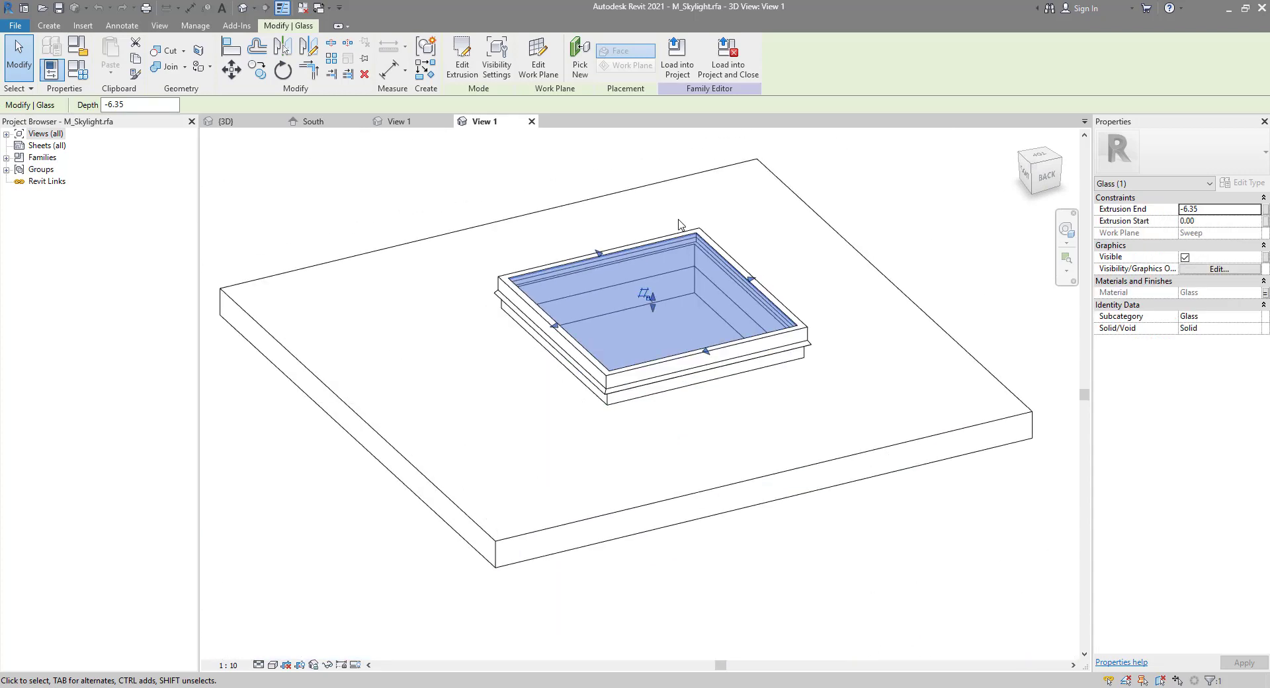
pyautogui.click(501, 69)
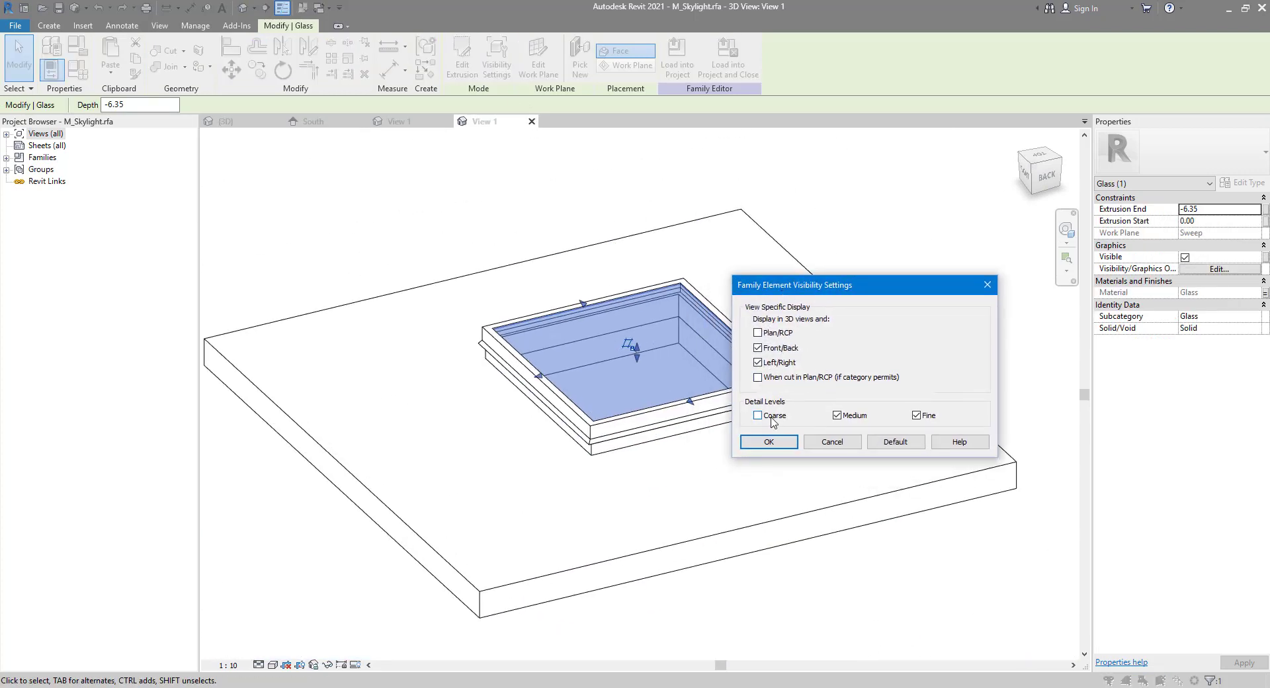
pyautogui.click(785, 444)
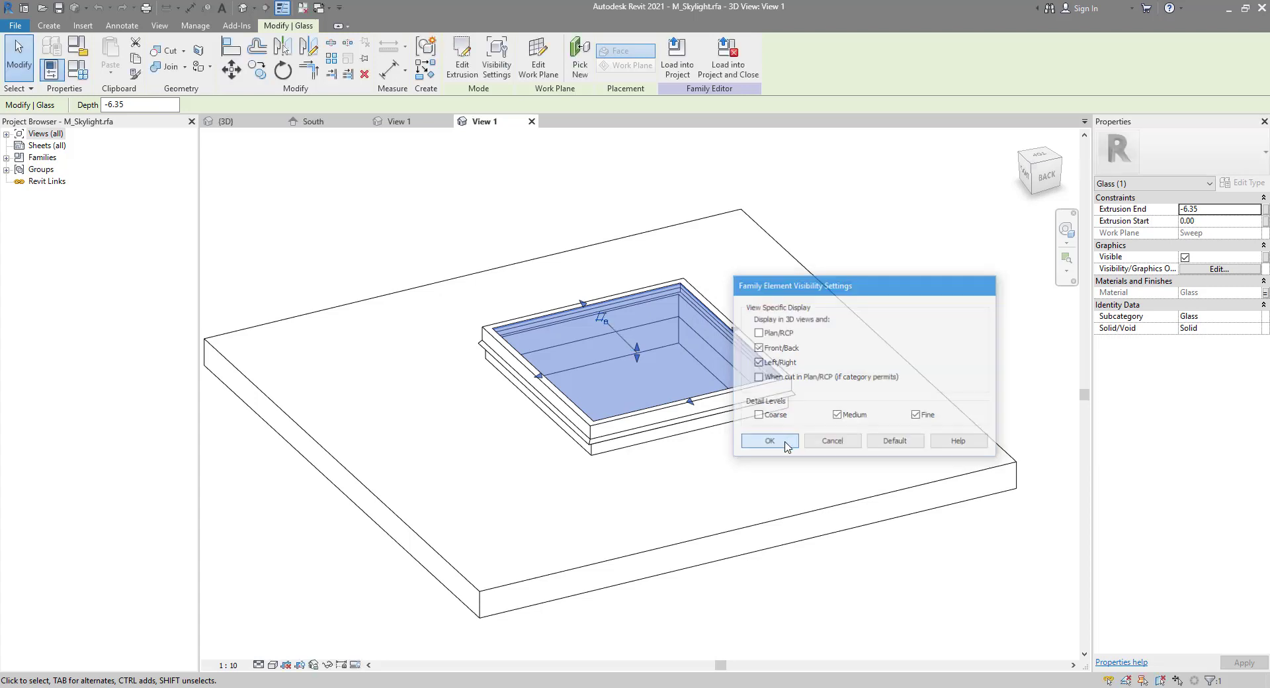
# Step: Load the edited skylight family into rac_basic_sample_project.rvt, overwriting the existing version, and inspect the roof skylight in the South elevation
pyautogui.click(676, 58)
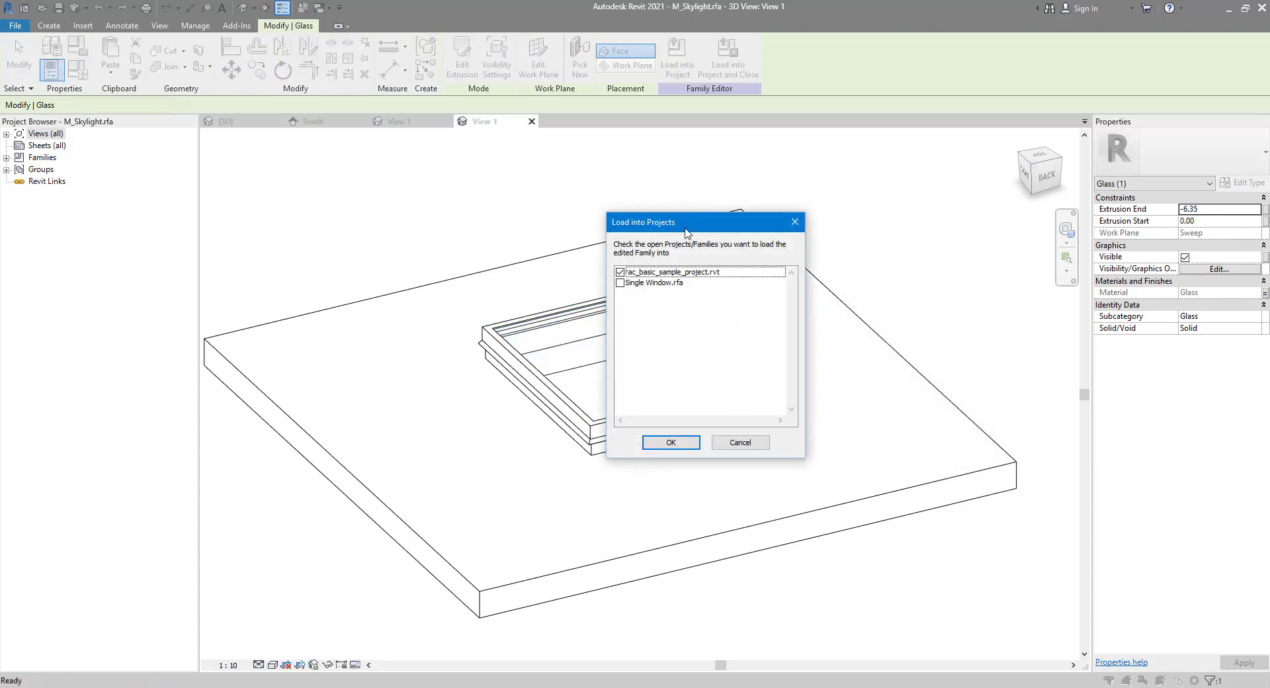
pyautogui.click(670, 441)
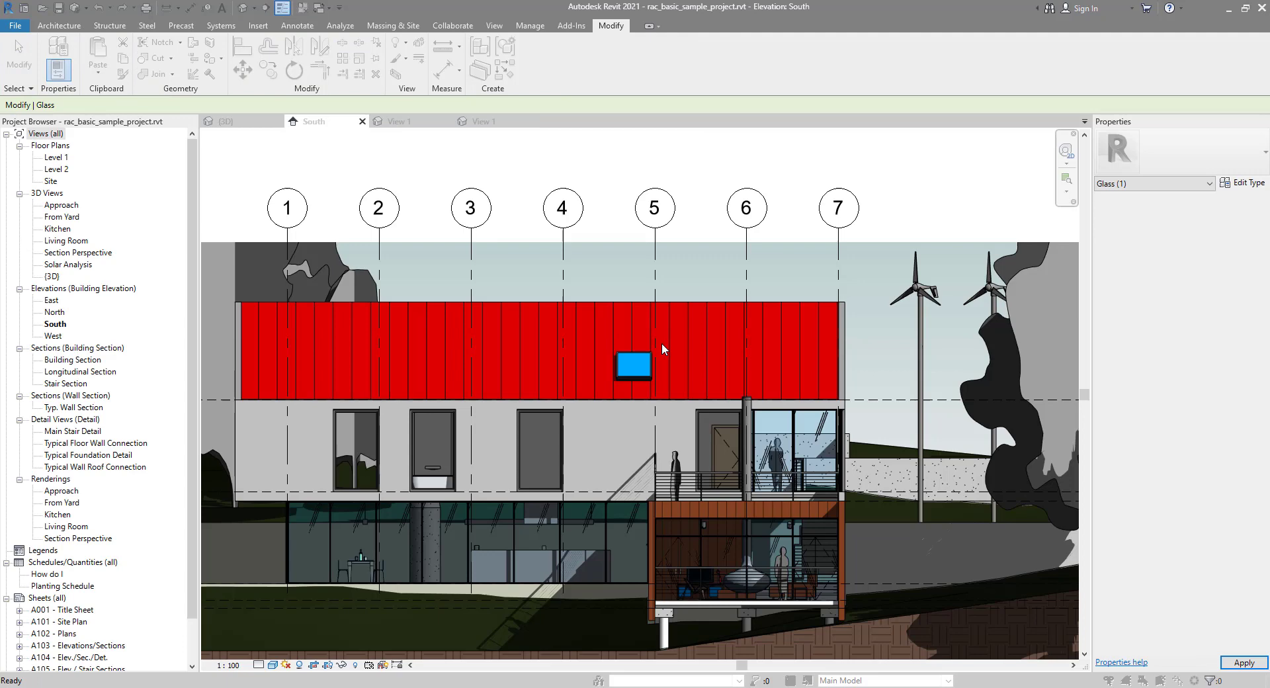
pyautogui.click(660, 314)
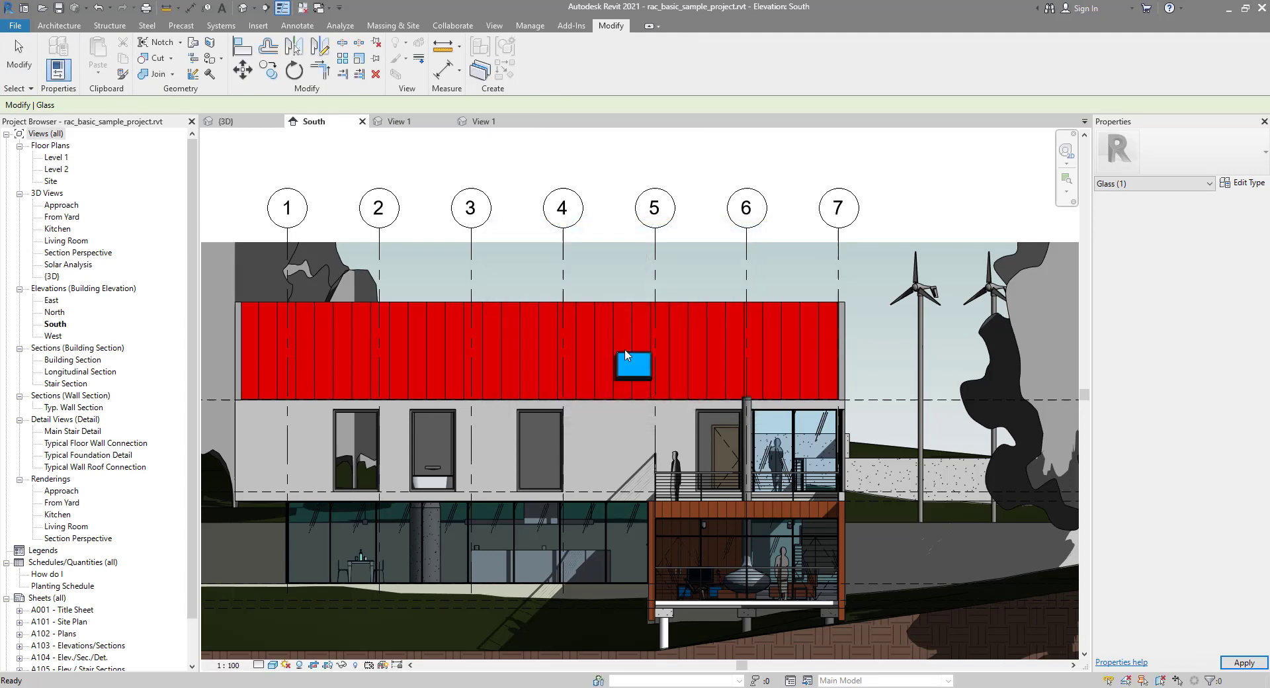
pyautogui.scroll(5, 645, 371)
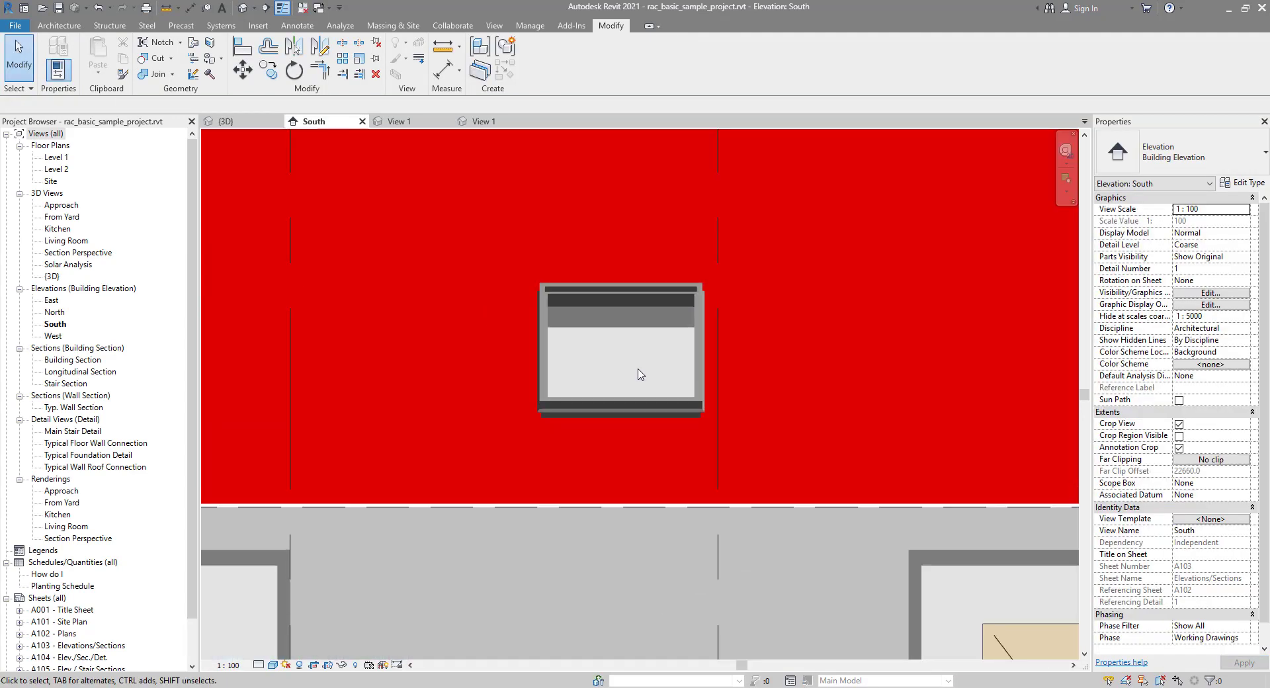
pyautogui.scroll(-1, 740, 327)
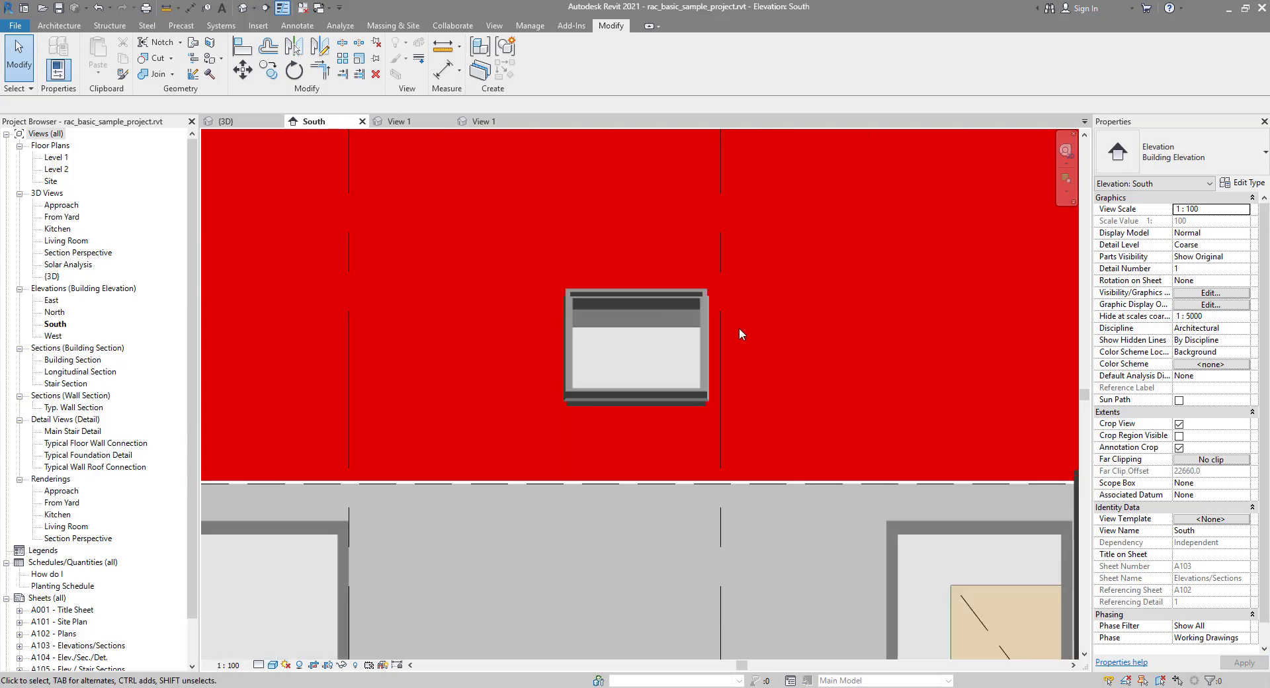
pyautogui.scroll(-4, 739, 328)
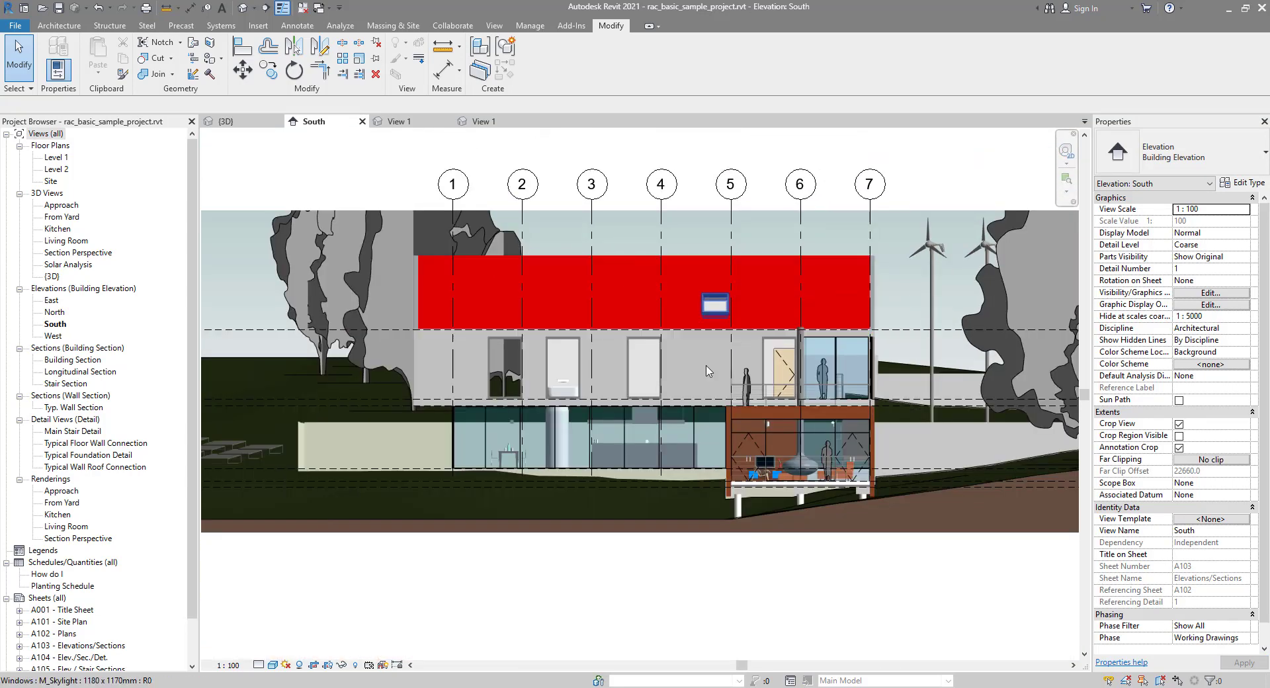
# Step: Reopen the Single Window family, review the glass extrusion's visibility settings without changing them, and return to the South elevation
pyautogui.scroll(2, 641, 335)
pyautogui.moveTo(659, 354)
pyautogui.mouseDown(button='middle')
pyautogui.moveTo(705, 423)
pyautogui.moveTo(713, 418)
pyautogui.mouseUp(button='middle')
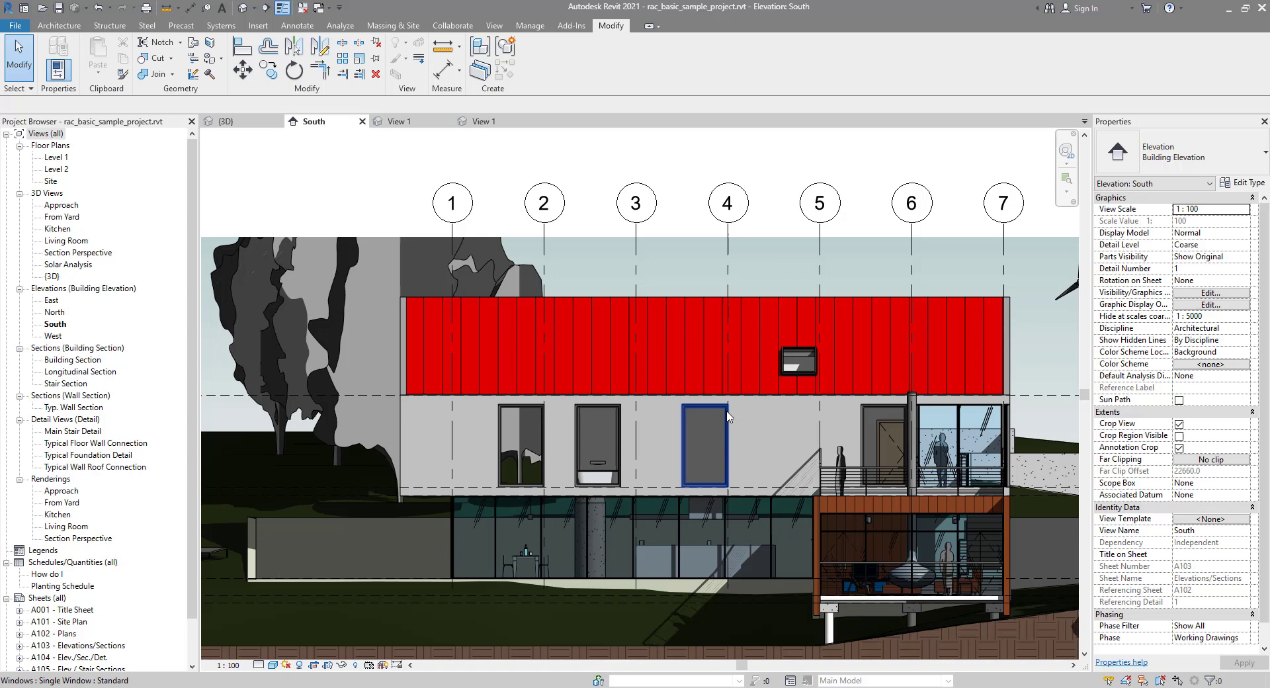
pyautogui.doubleClick(731, 444)
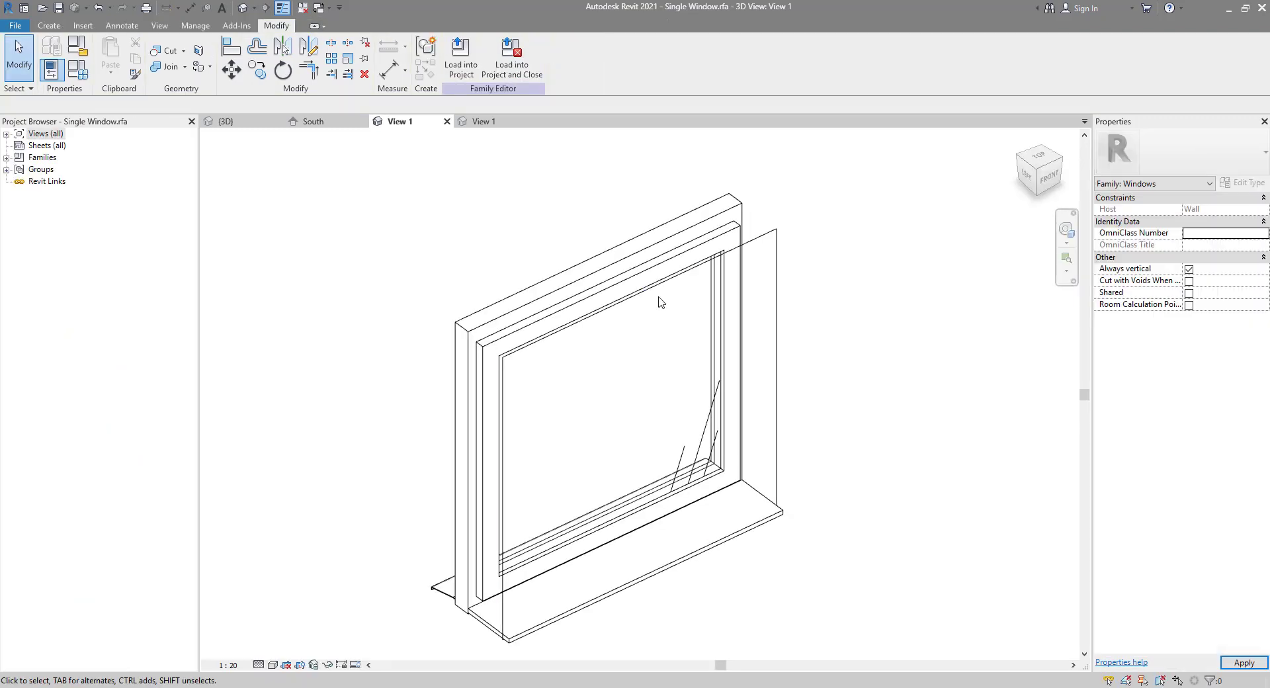
pyautogui.click(706, 477)
pyautogui.click(495, 56)
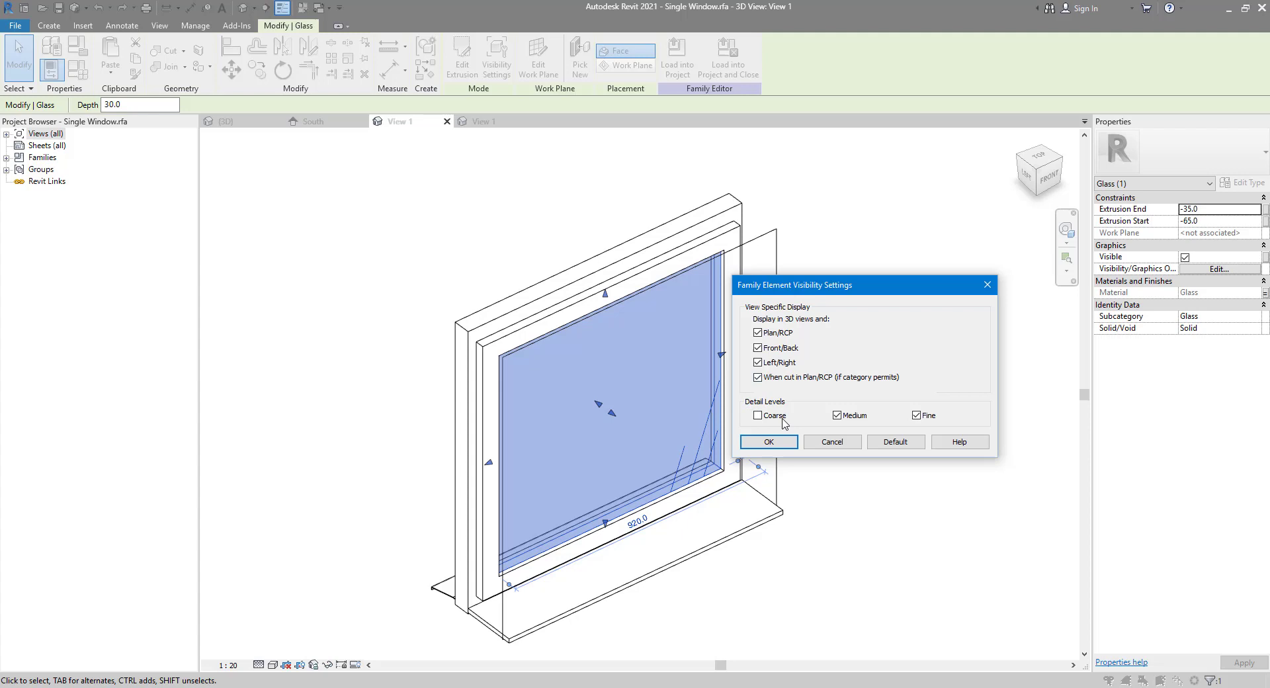
pyautogui.click(833, 443)
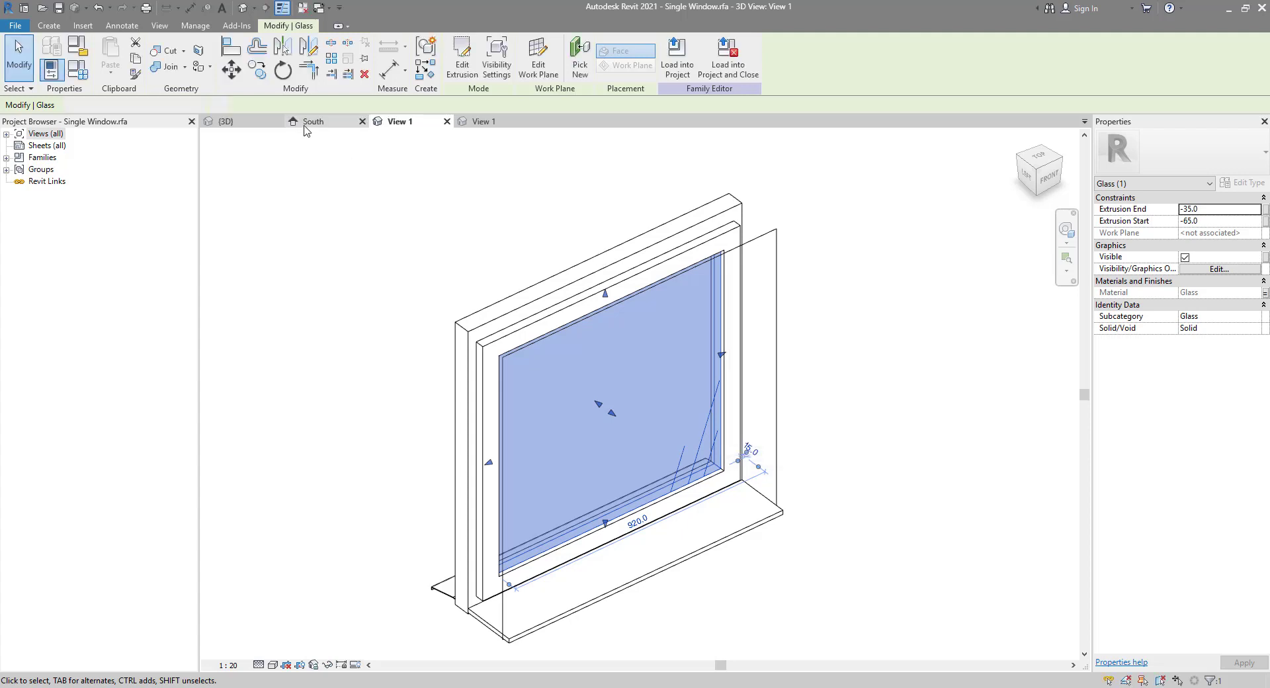
pyautogui.click(308, 122)
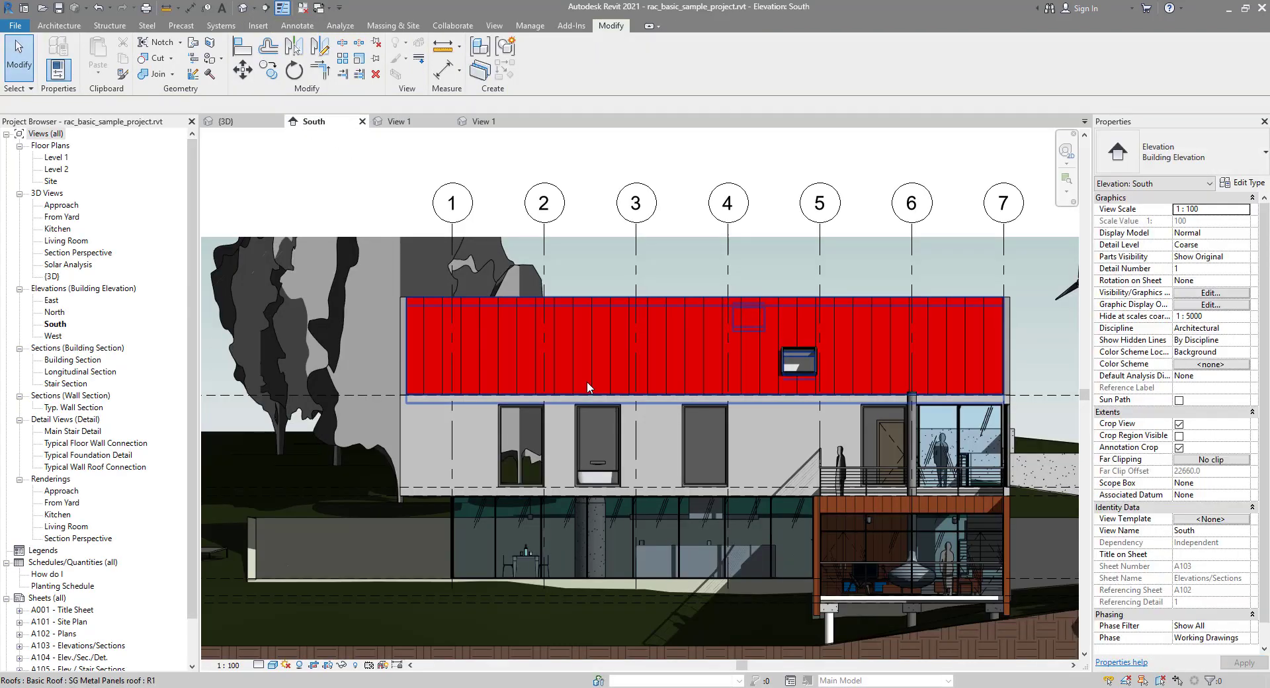